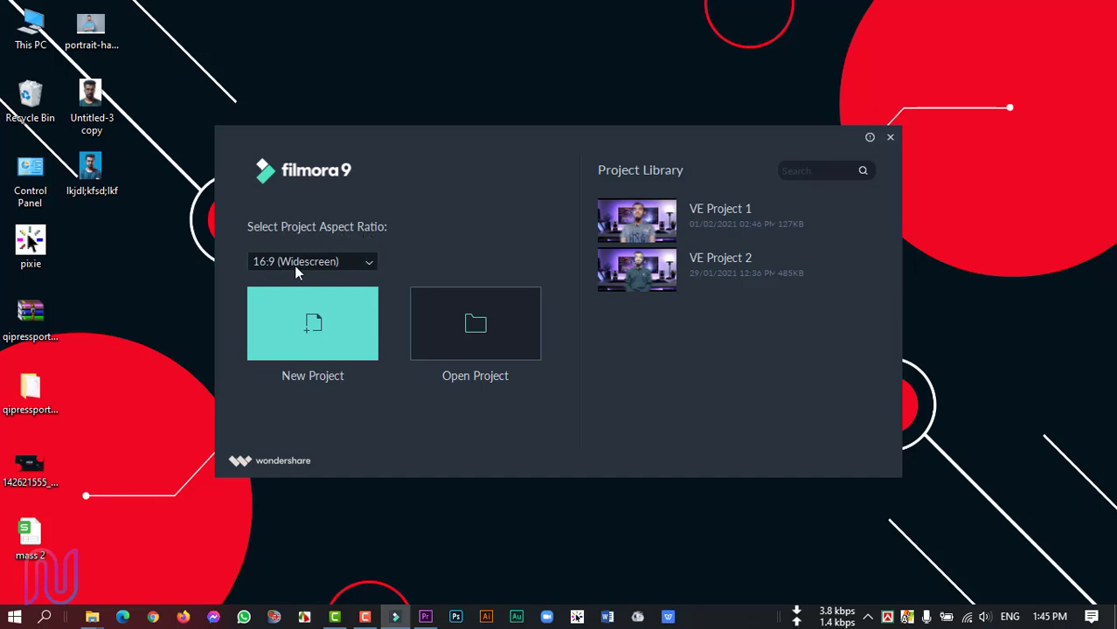
- Create a new project with the 16:9 (Widescreen) aspect ratio and dismiss the Message Center
left_click(368, 265)
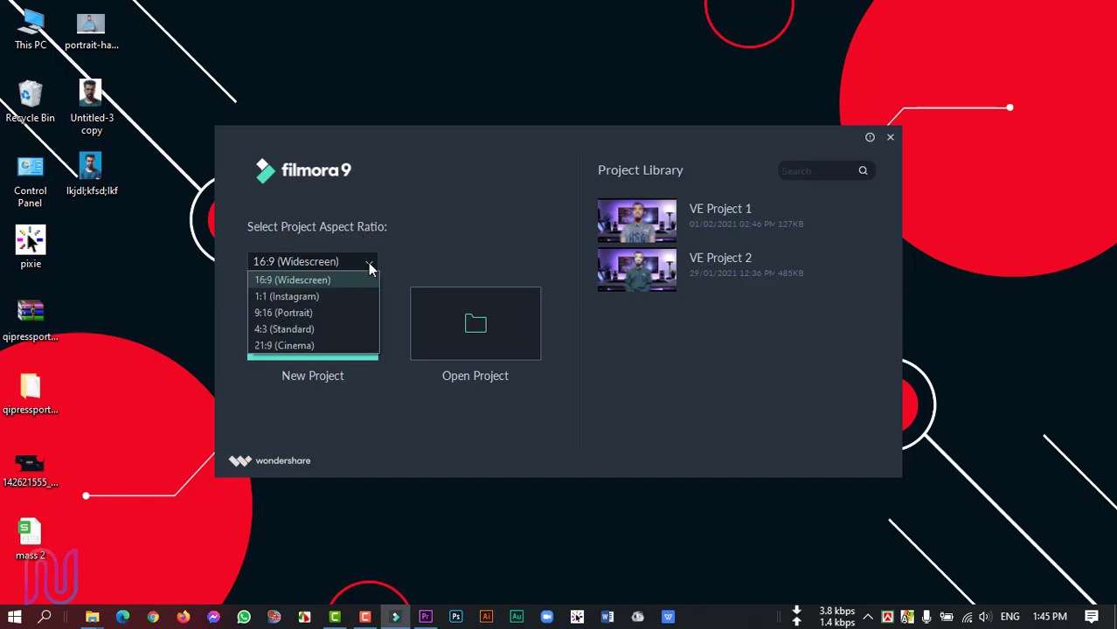
left_click(307, 282)
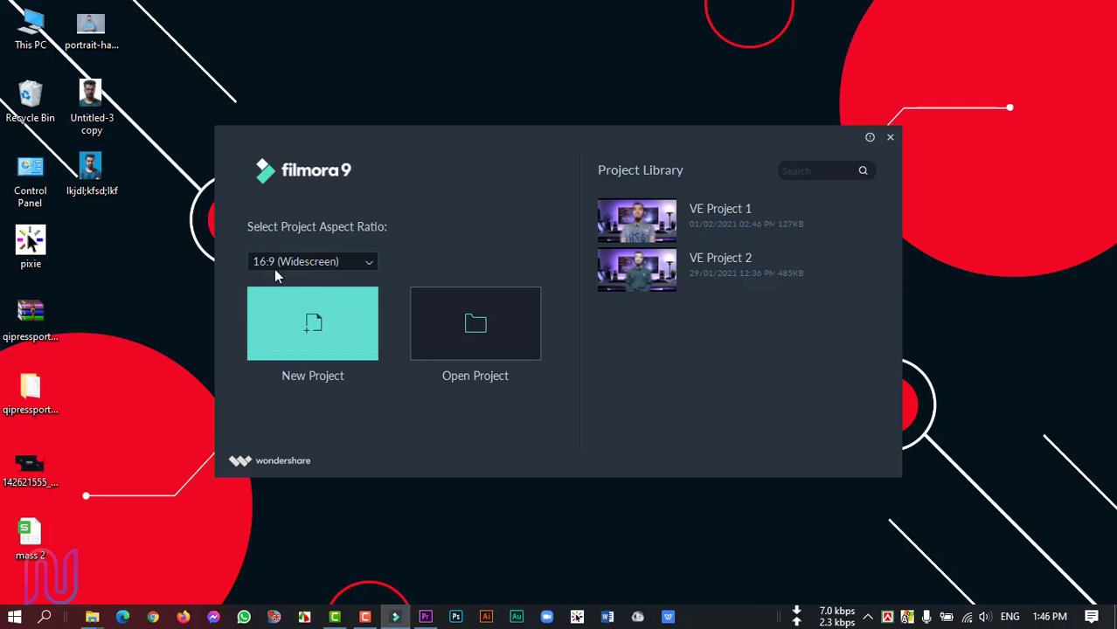
left_click(313, 327)
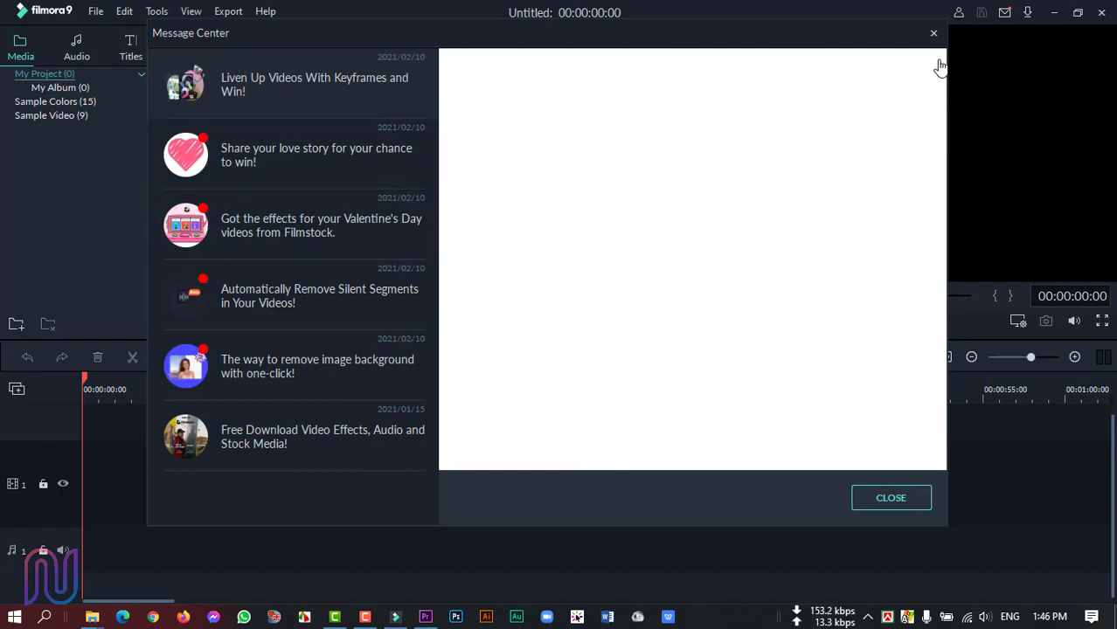
left_click(907, 501)
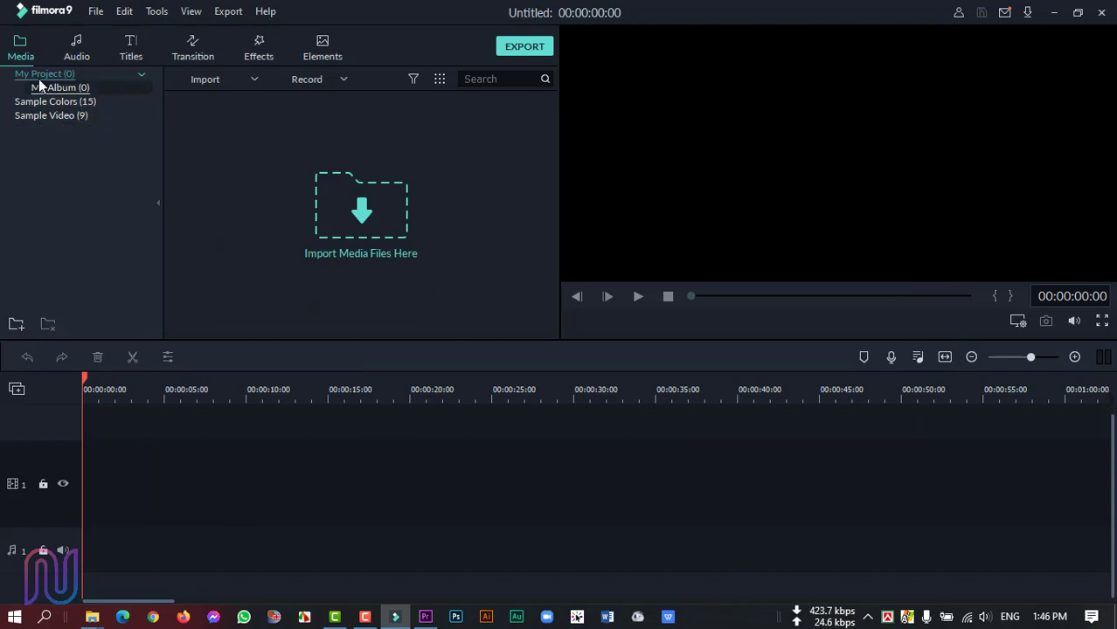
- Examine the commands for creating and opening projects, importing, downloading and recording media, and exporting
left_click(95, 12)
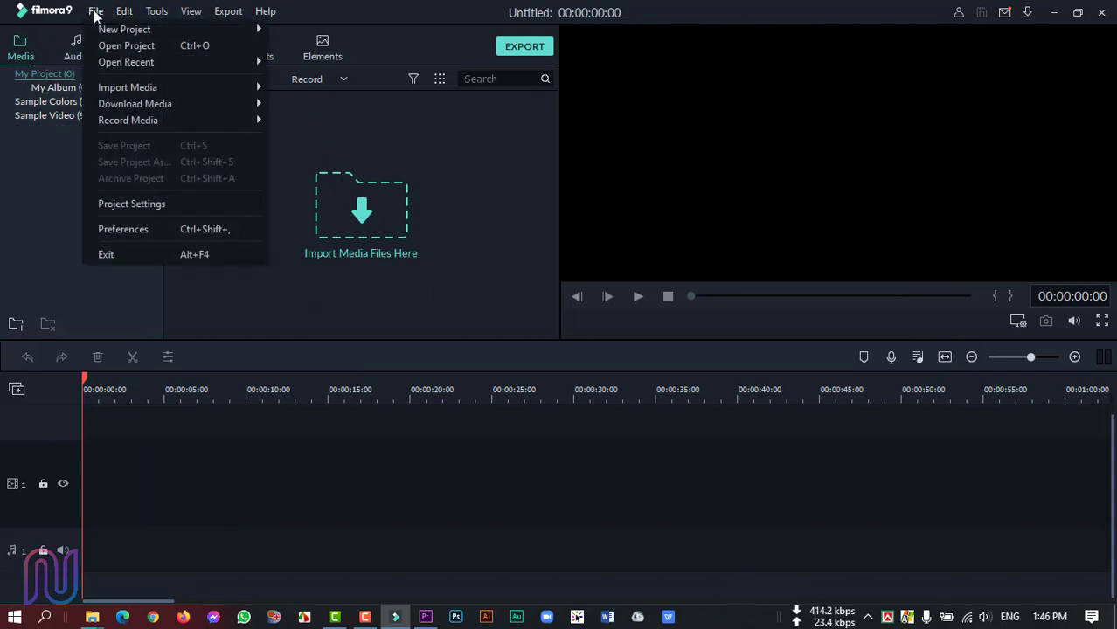
mouse_move(120, 31)
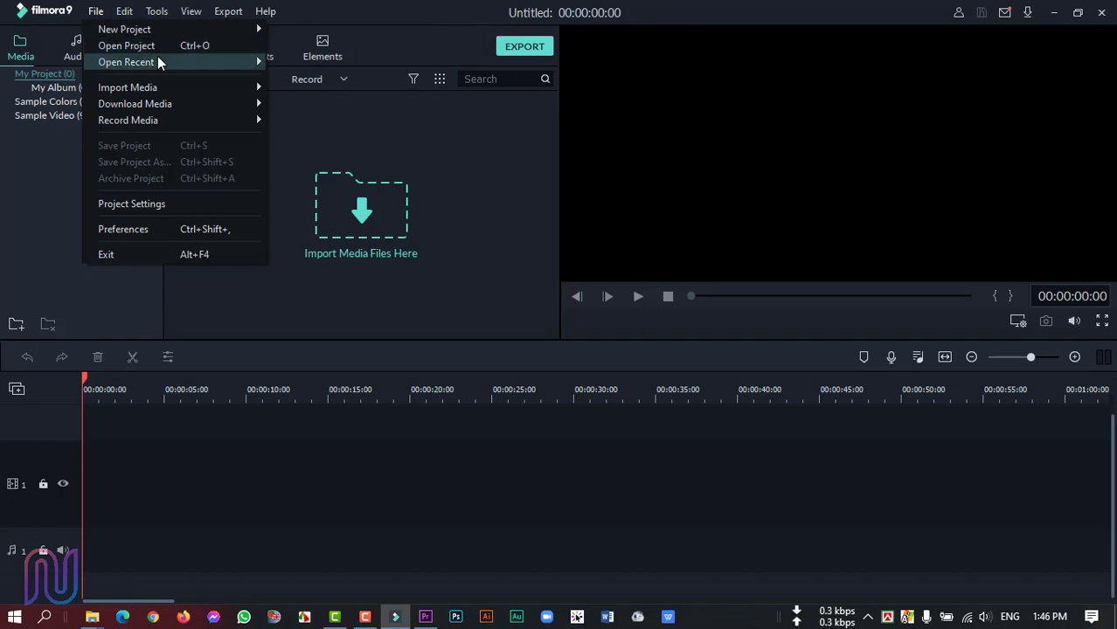
mouse_move(183, 63)
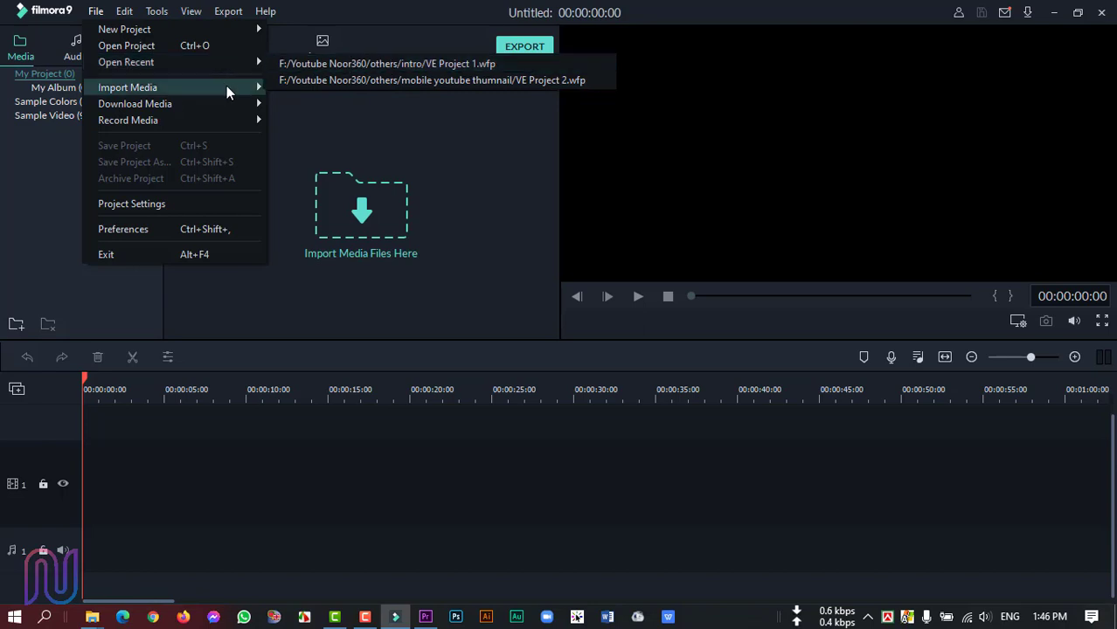
mouse_move(221, 89)
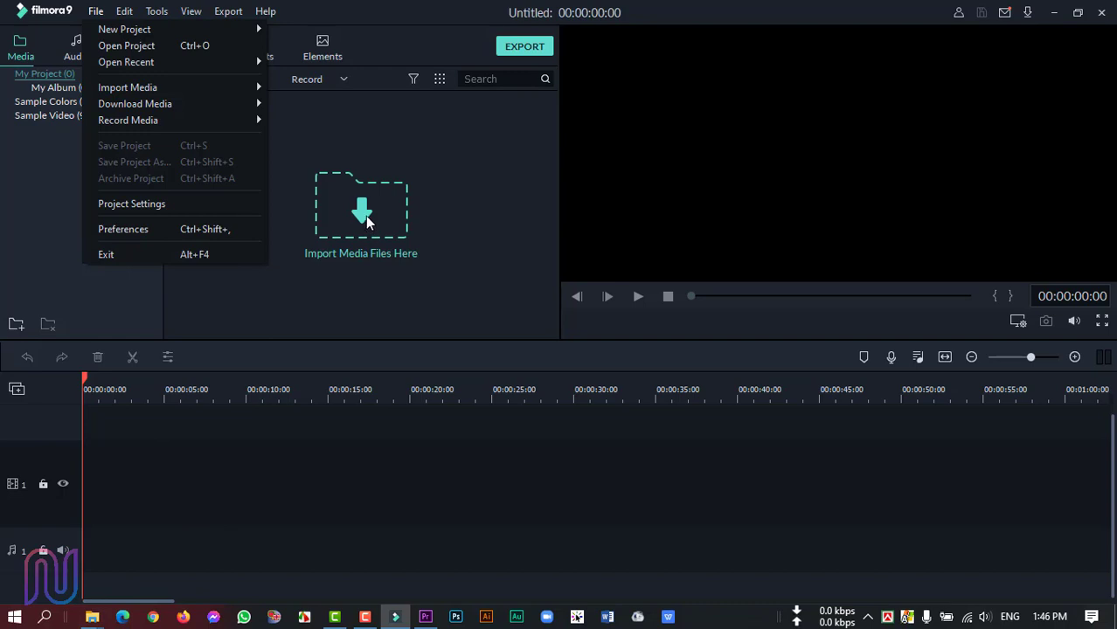
mouse_move(256, 90)
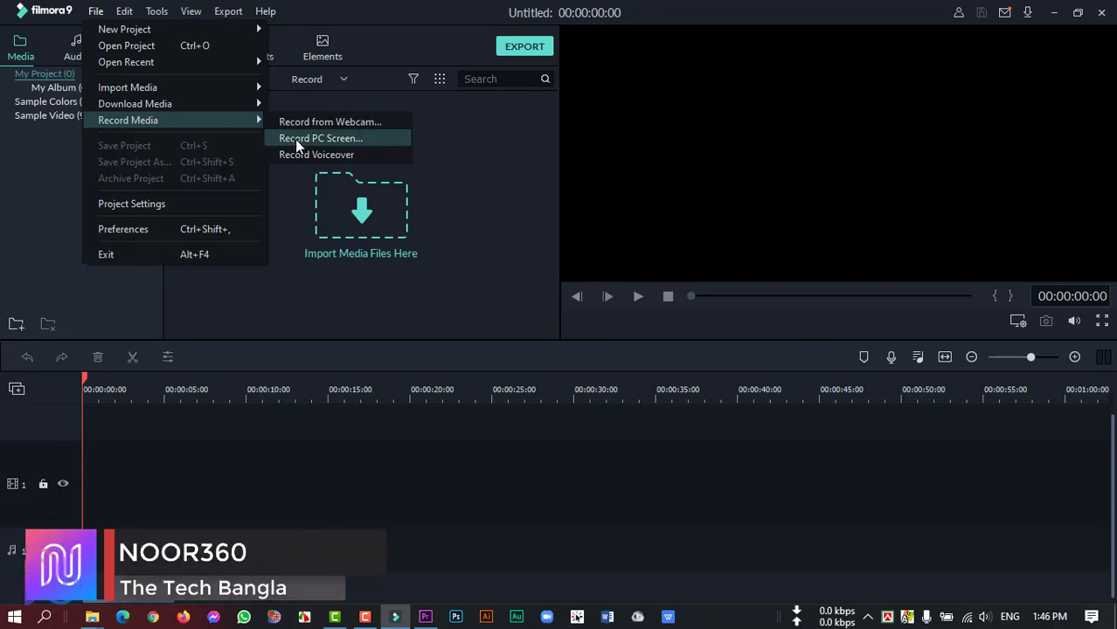
key("Left")
key("Left")
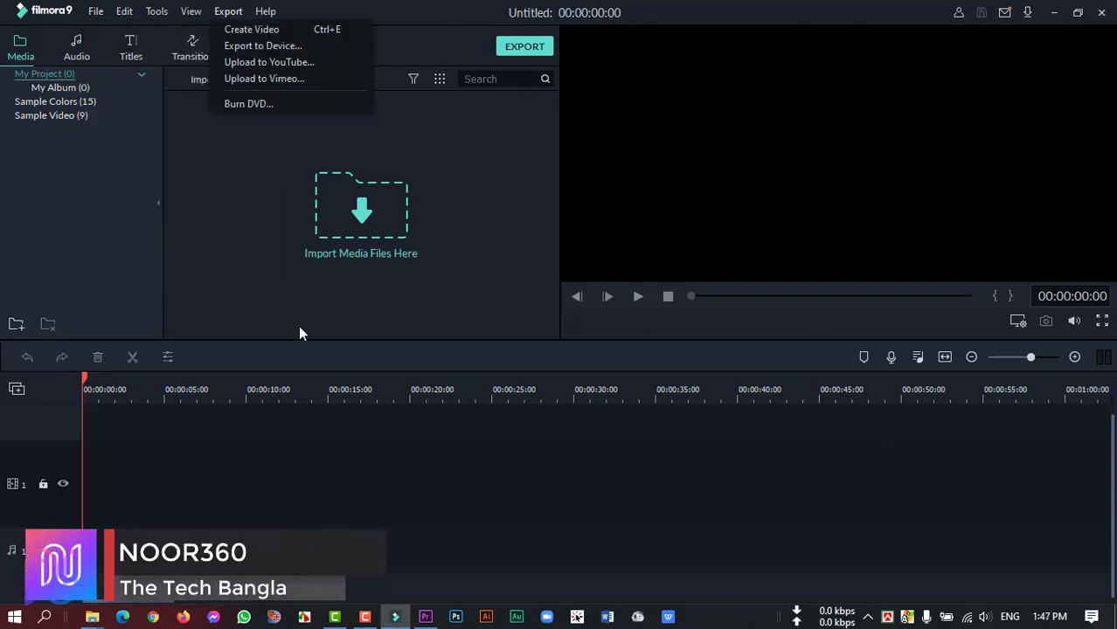
left_click(95, 10)
left_click(95, 10)
mouse_move(259, 131)
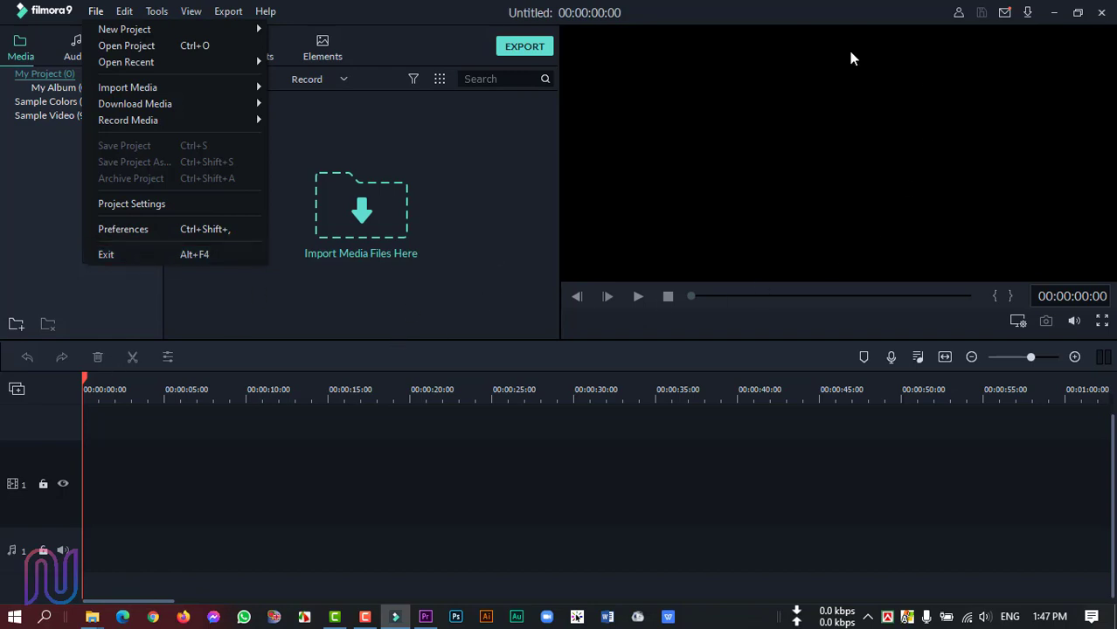
left_click(267, 302)
double_click(210, 281)
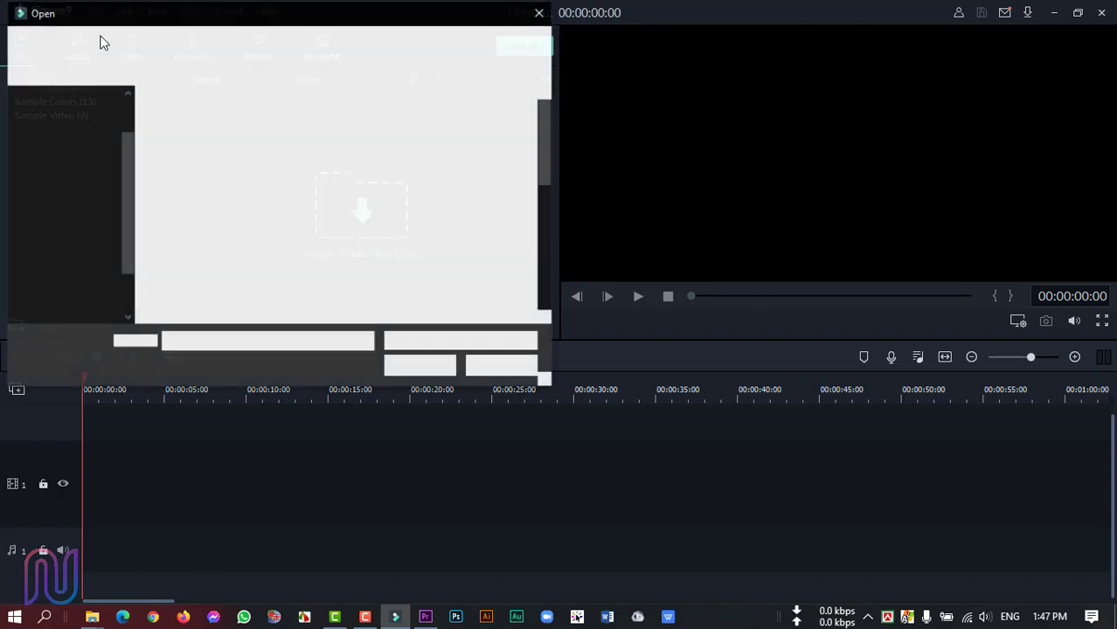
left_click(501, 365)
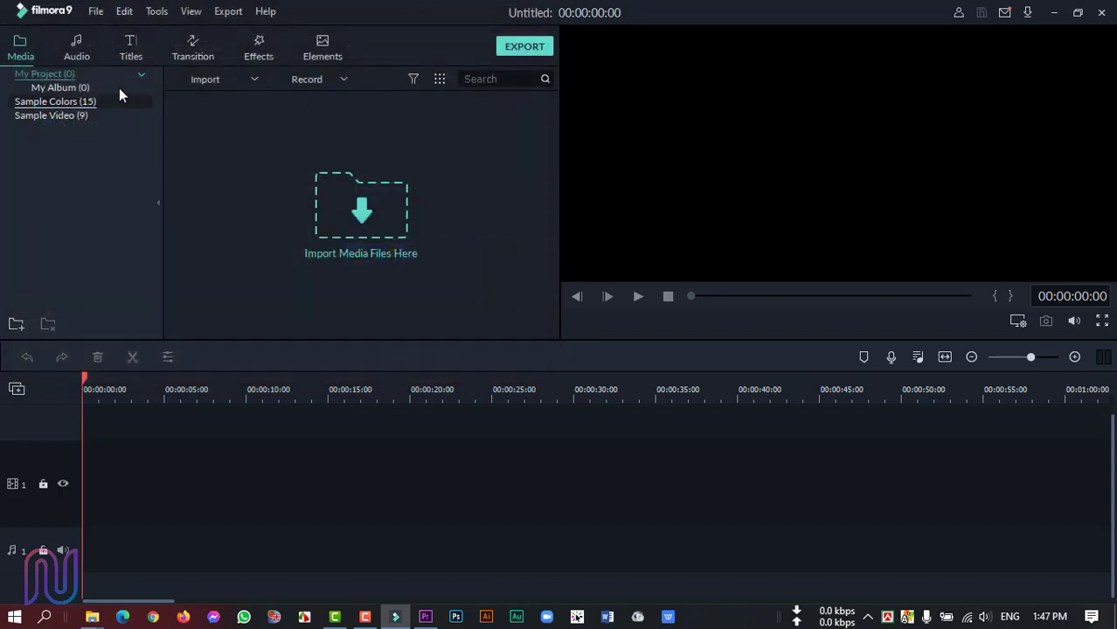
left_click(125, 12)
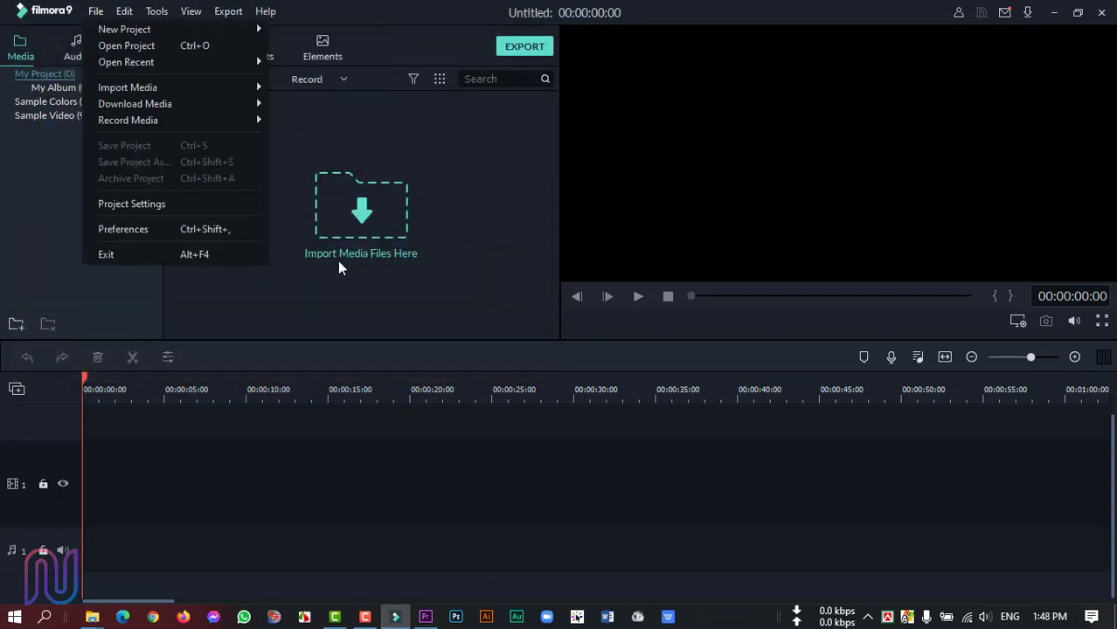
left_click(251, 573)
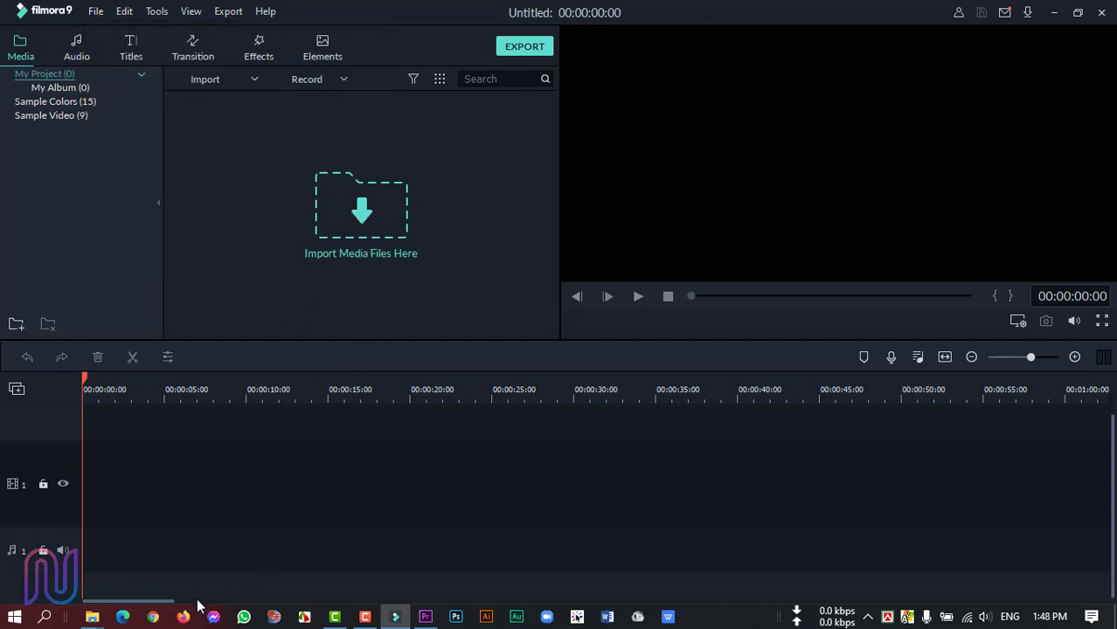
- Add the video VID_20210210_123139fgdgdfg from the video editing folder to video track 1 on the timeline
mouse_move(100, 619)
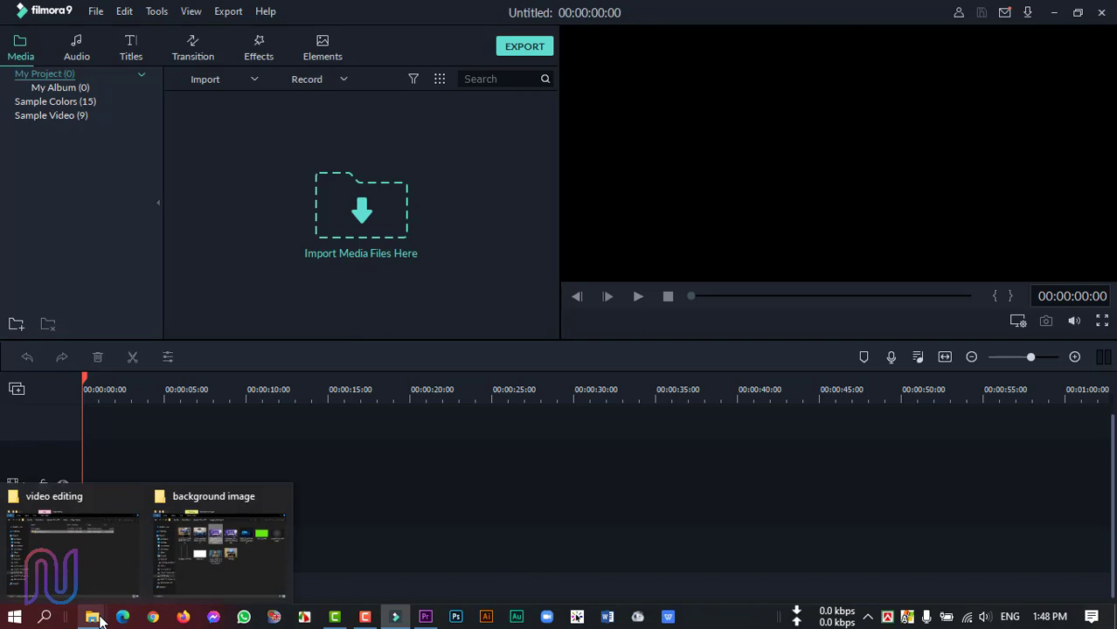
left_click(73, 555)
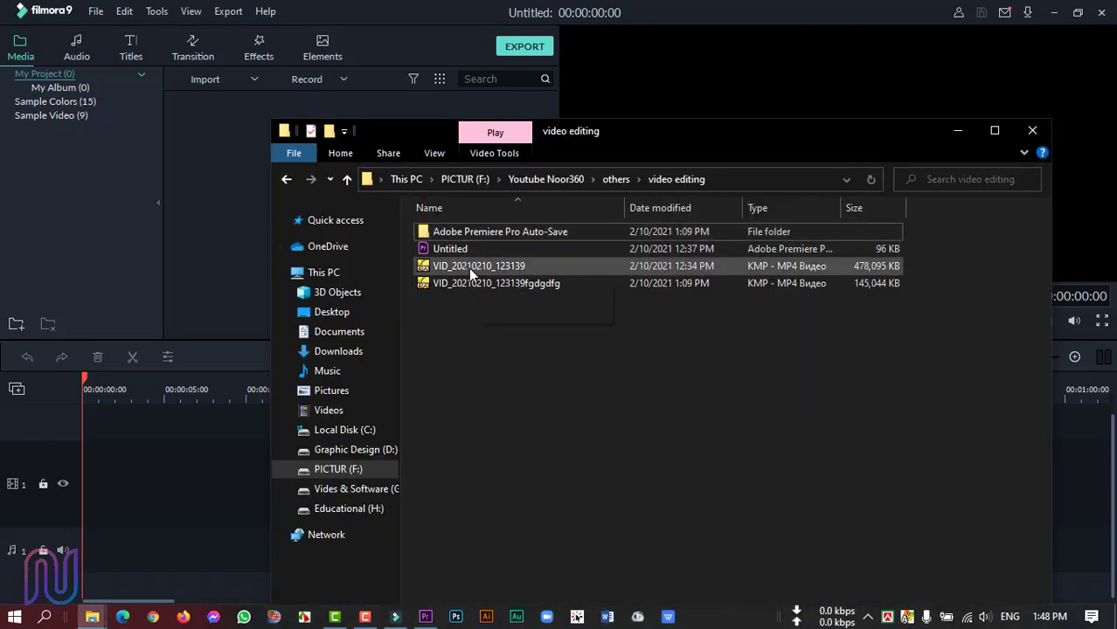
left_click(472, 266)
left_click(487, 281, "shift")
left_click(480, 281)
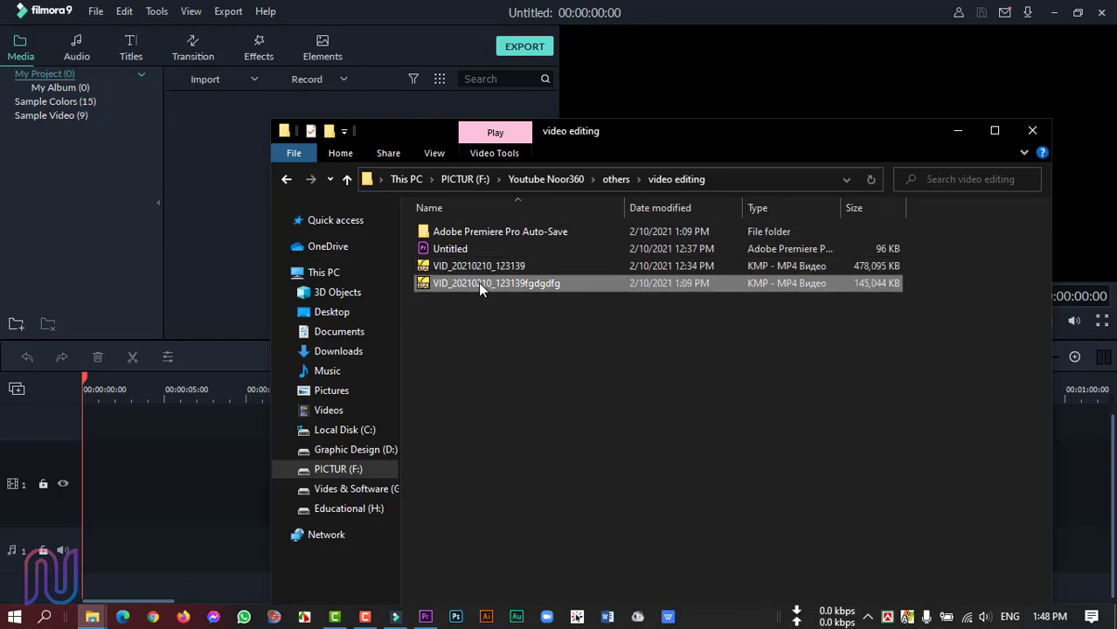
left_click_drag(478, 282, 137, 504)
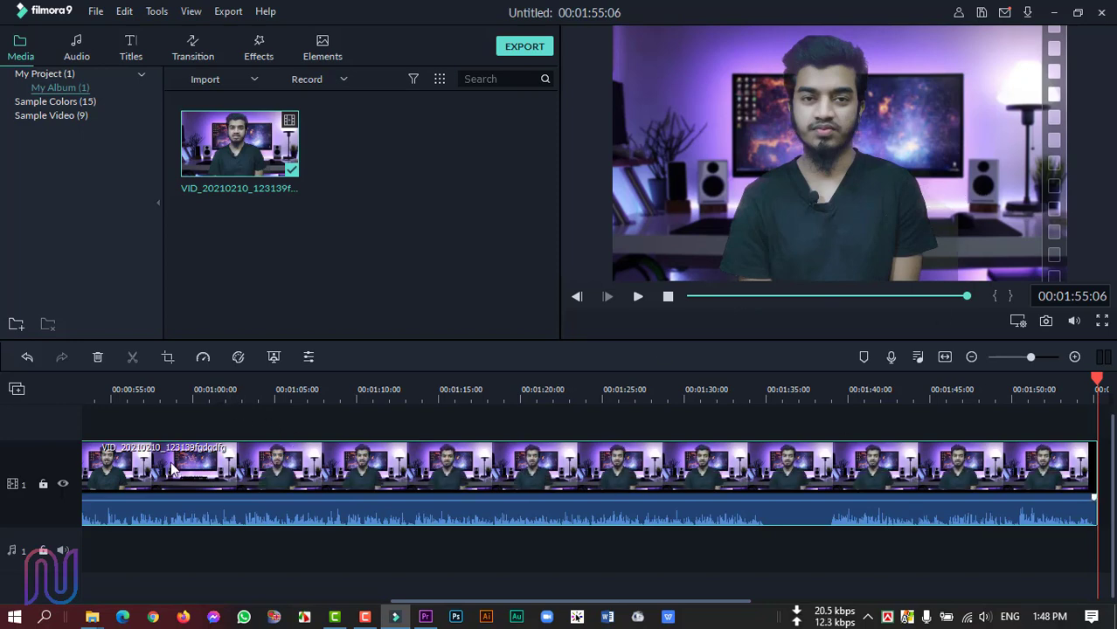
- Fit the whole clip in the timeline and split it at 00:00:06:20
left_click_drag(250, 393, 576, 413)
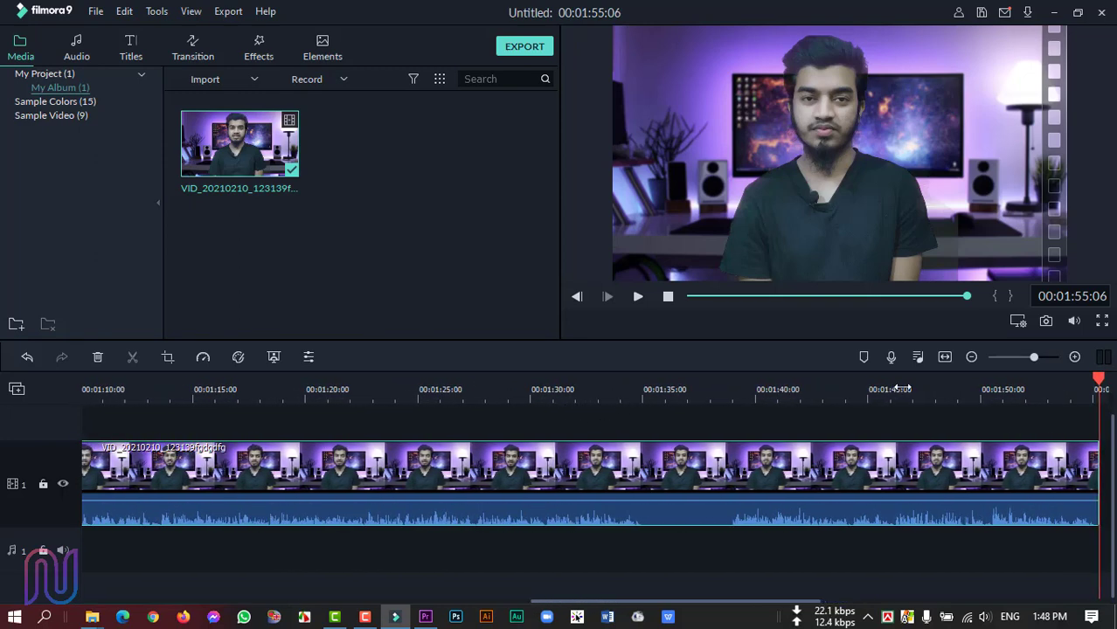
left_click(1036, 359)
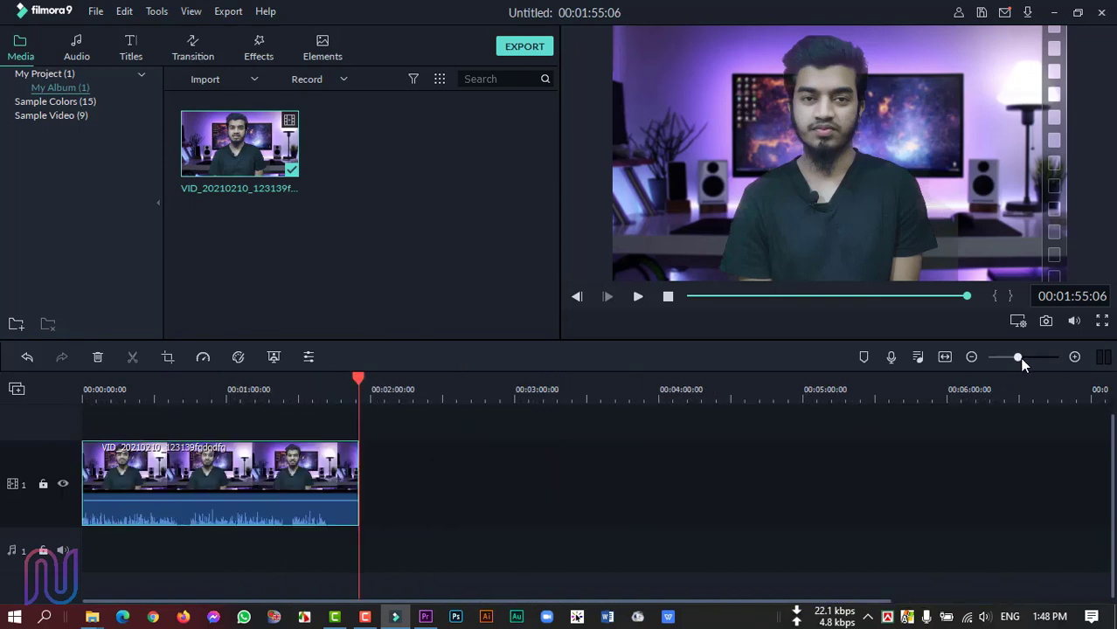
left_click_drag(1036, 358, 1023, 358)
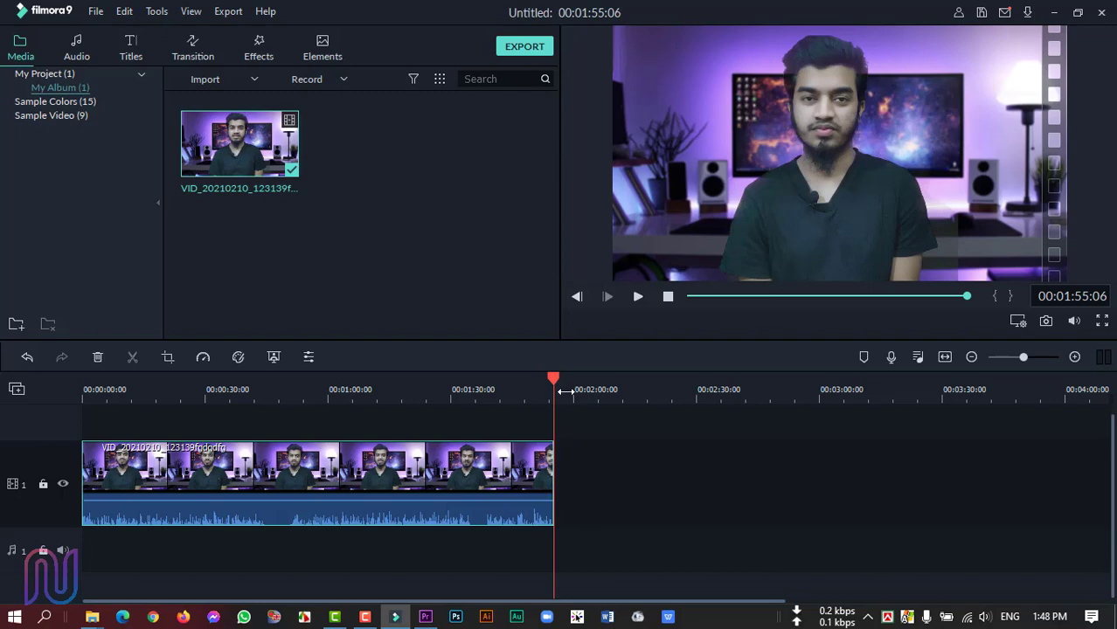
left_click_drag(555, 380, 76, 404)
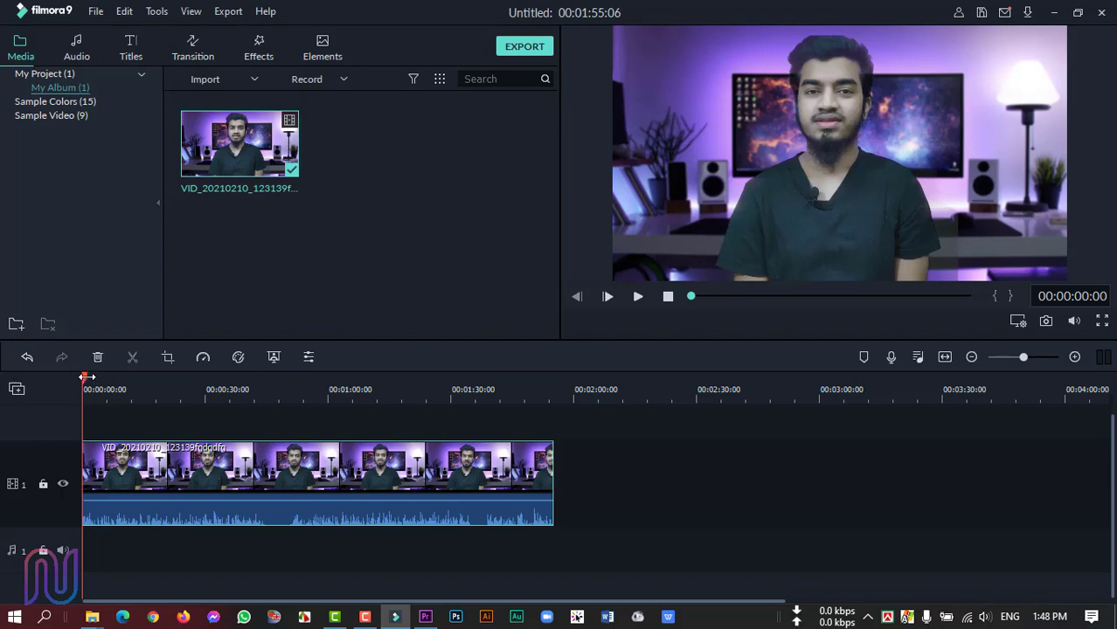
left_click_drag(84, 377, 109, 377)
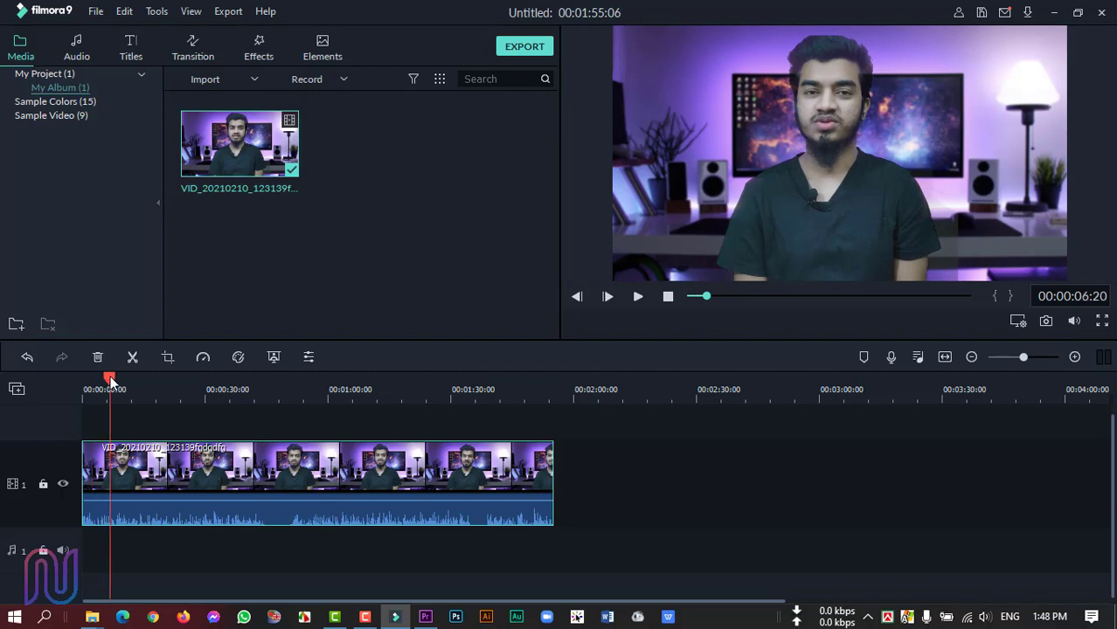
left_click(127, 476)
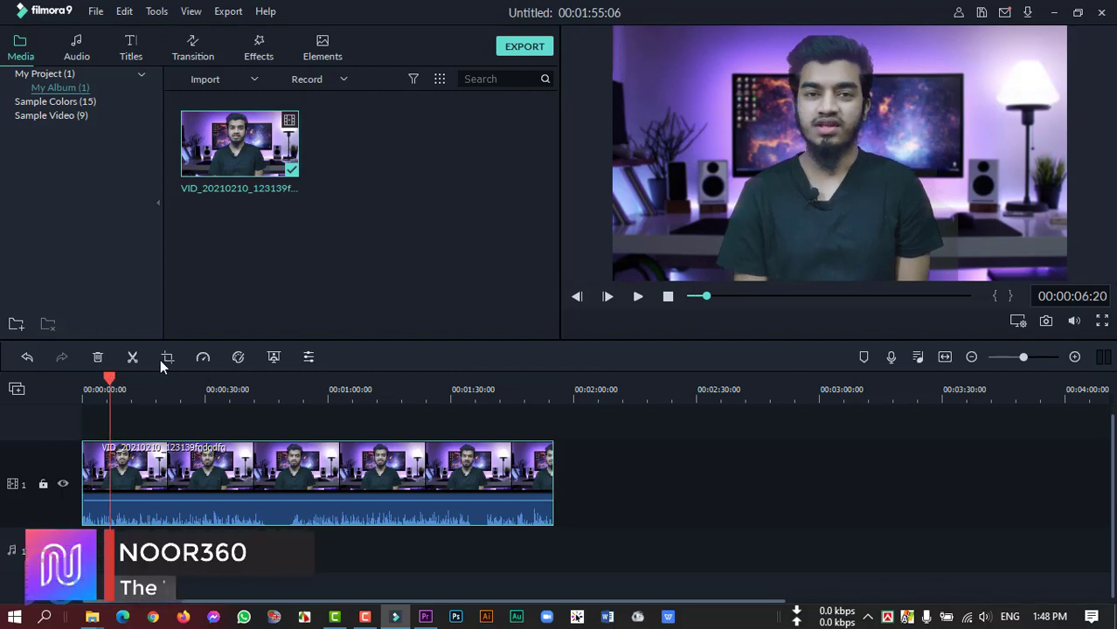
left_click(133, 357)
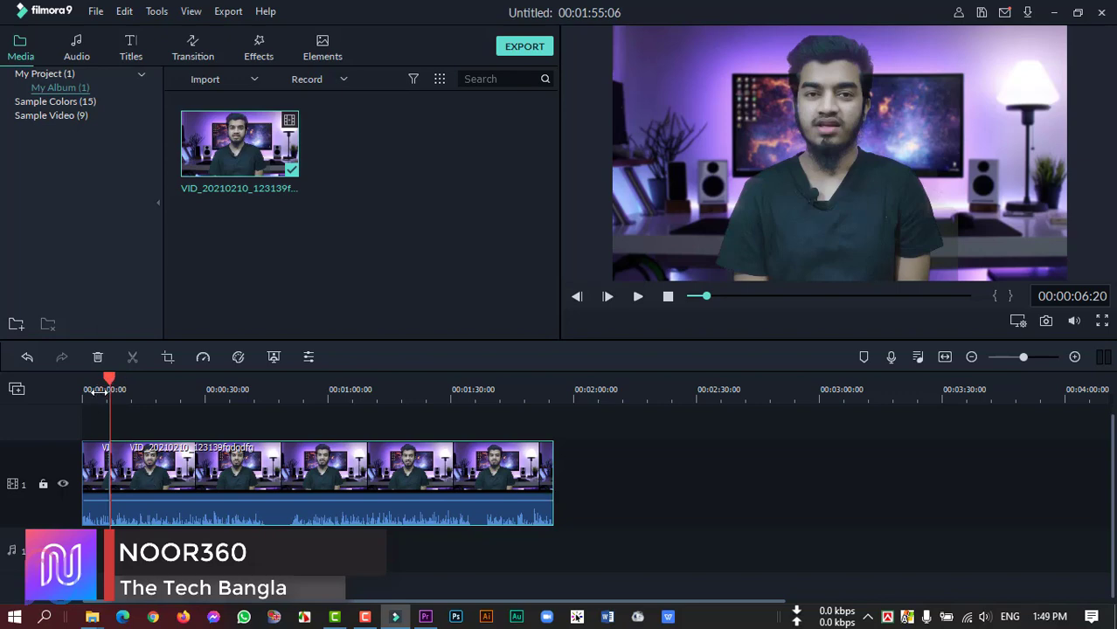
- Undo the clip's split, redo it, and undo it once more
left_click(27, 360)
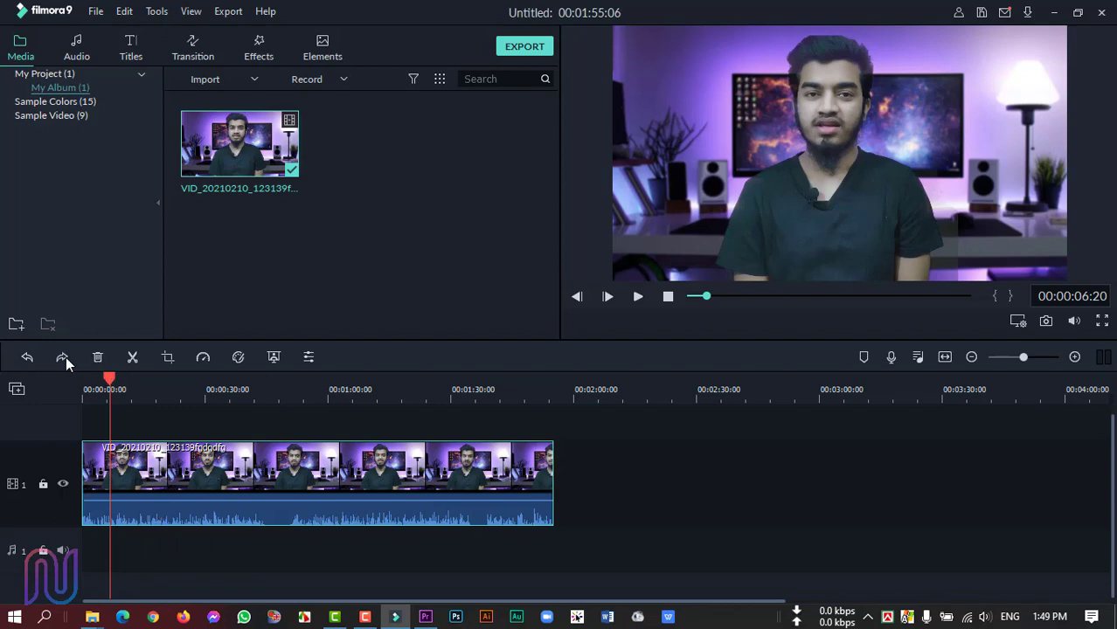
left_click(119, 455)
left_click(63, 355)
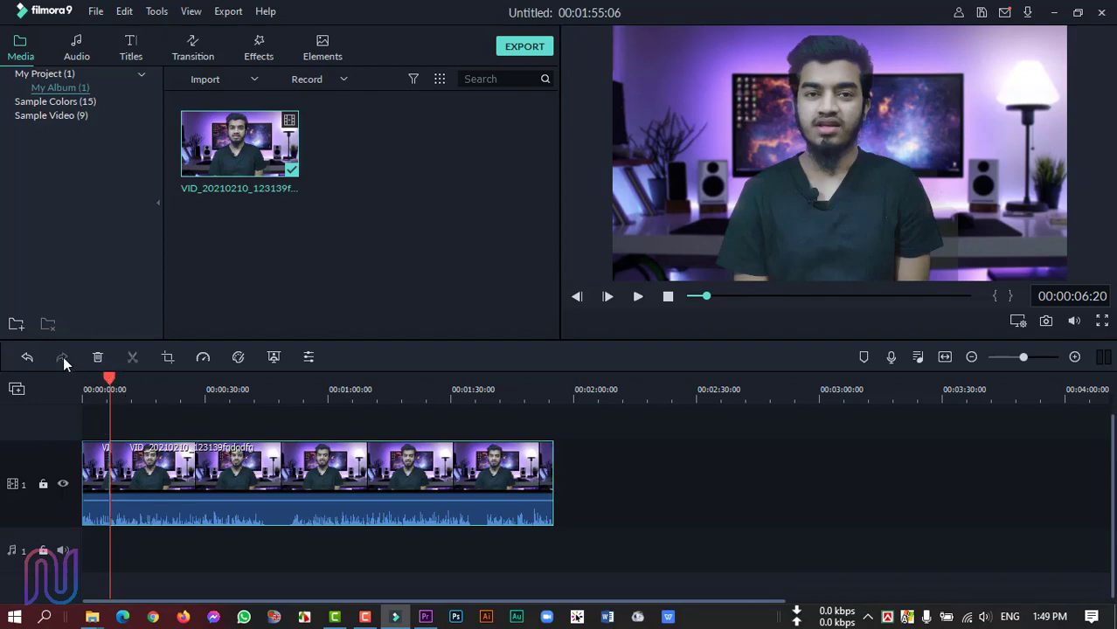
left_click(27, 357)
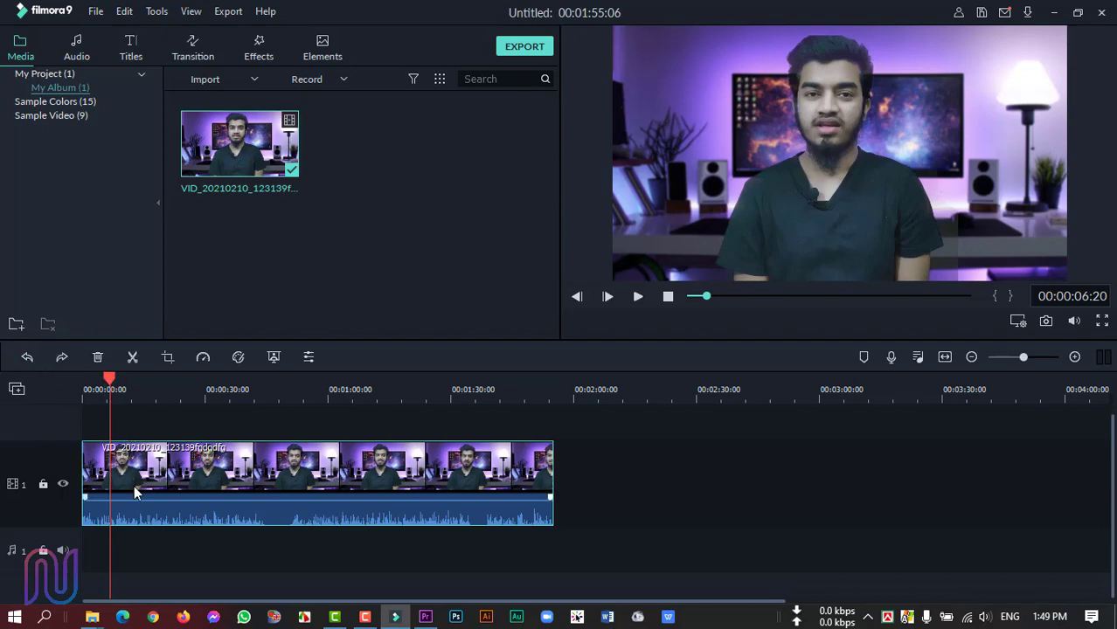
- Split the clip again at 00:00:06:20 and delete the short segment before the cut
left_click(134, 359)
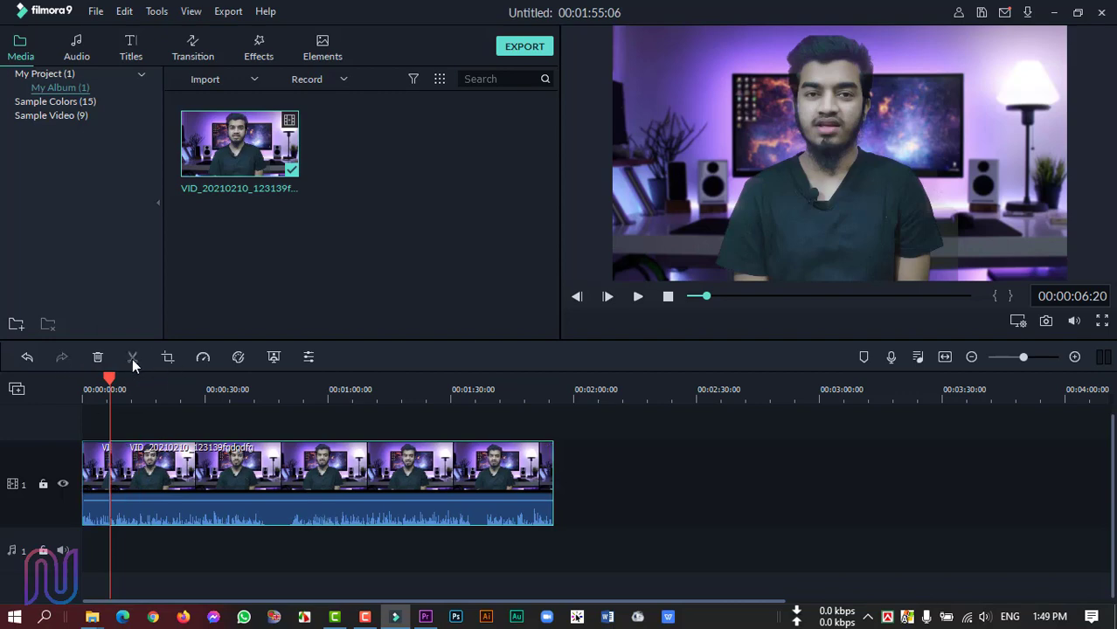
left_click_drag(109, 377, 102, 378)
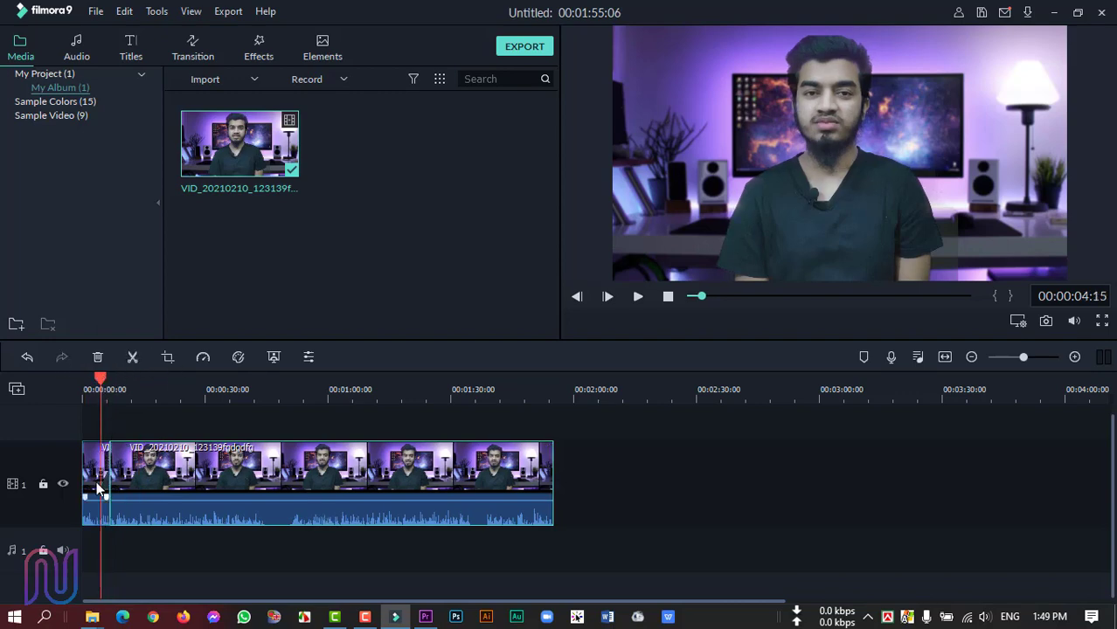
left_click(98, 358)
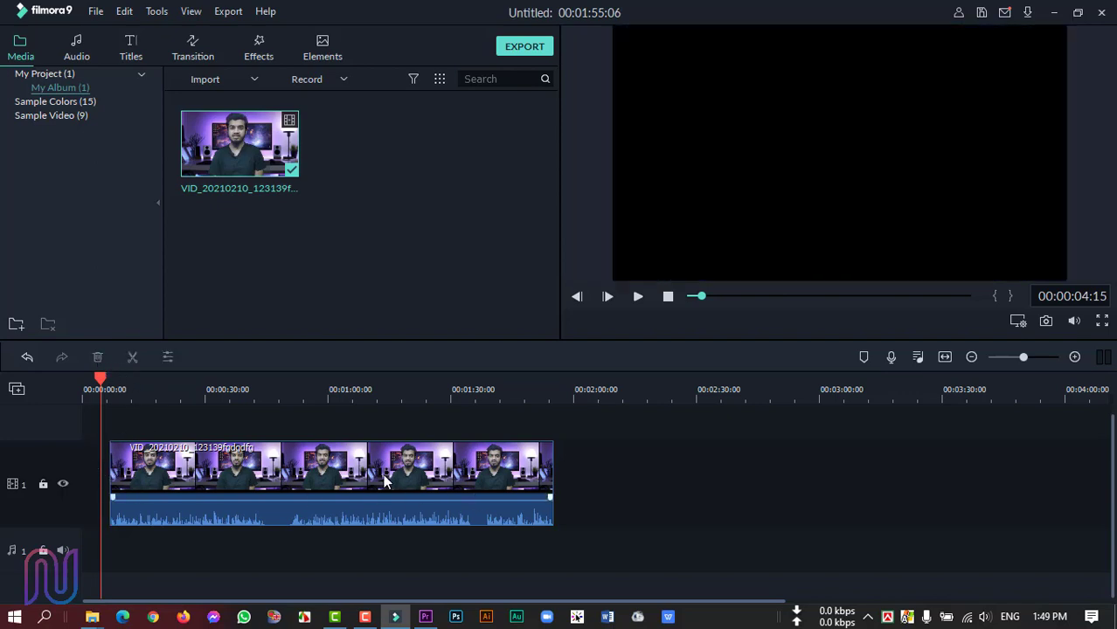
- Undo the deletion of the short first segment and the split of the clip
left_click(27, 357)
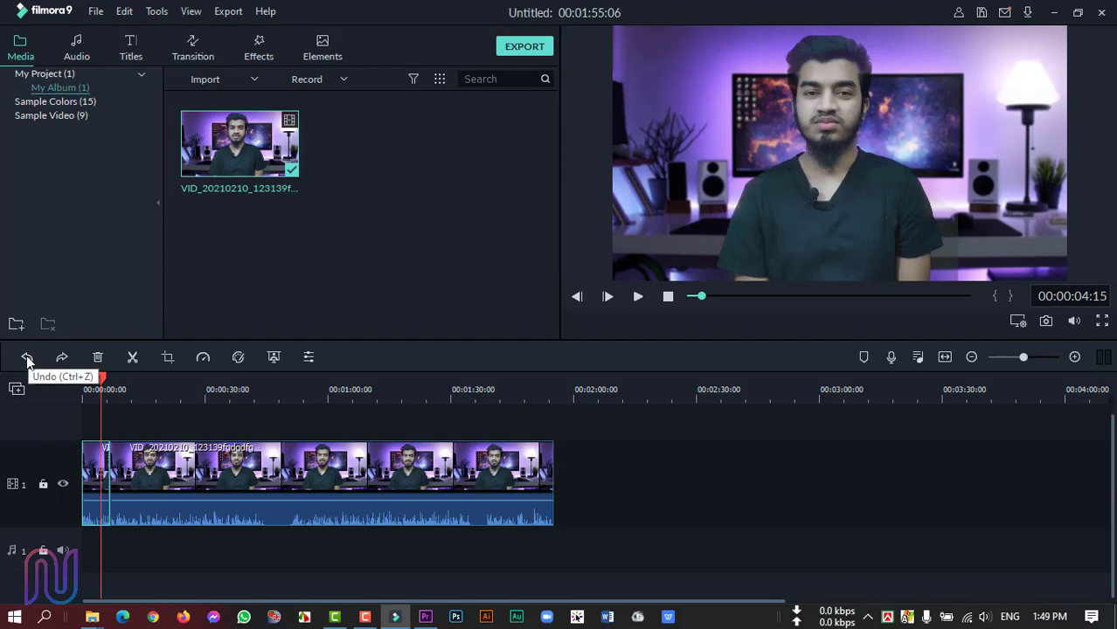
left_click(26, 356)
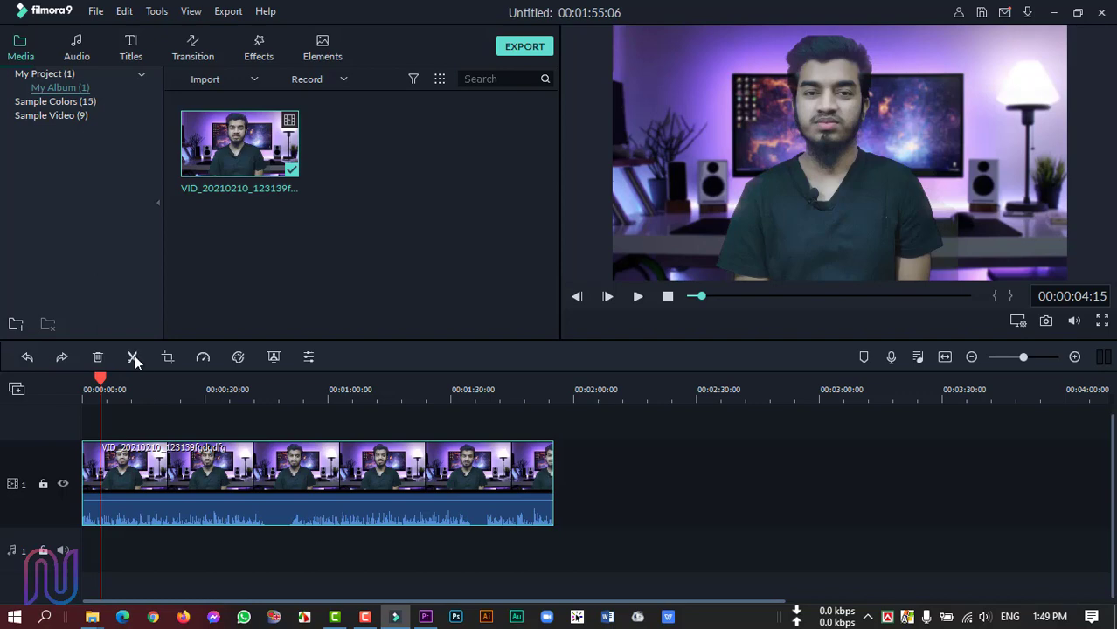
- Split the timeline clip at 00:00:25:10 and again at 00:00:56:00 into three segments
left_click(187, 465)
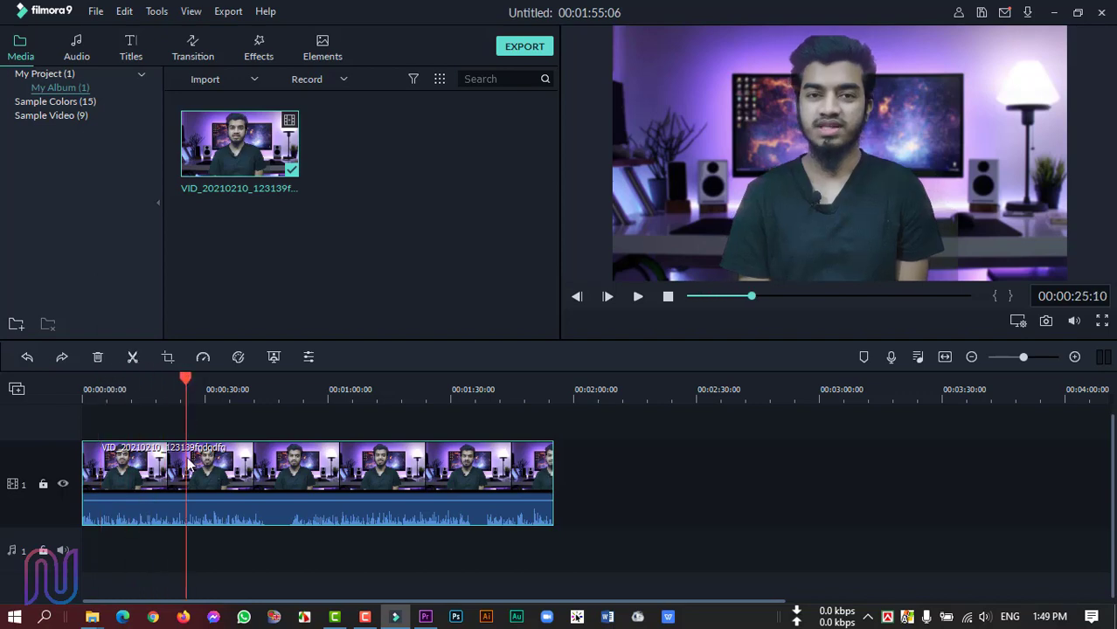
left_click(133, 358)
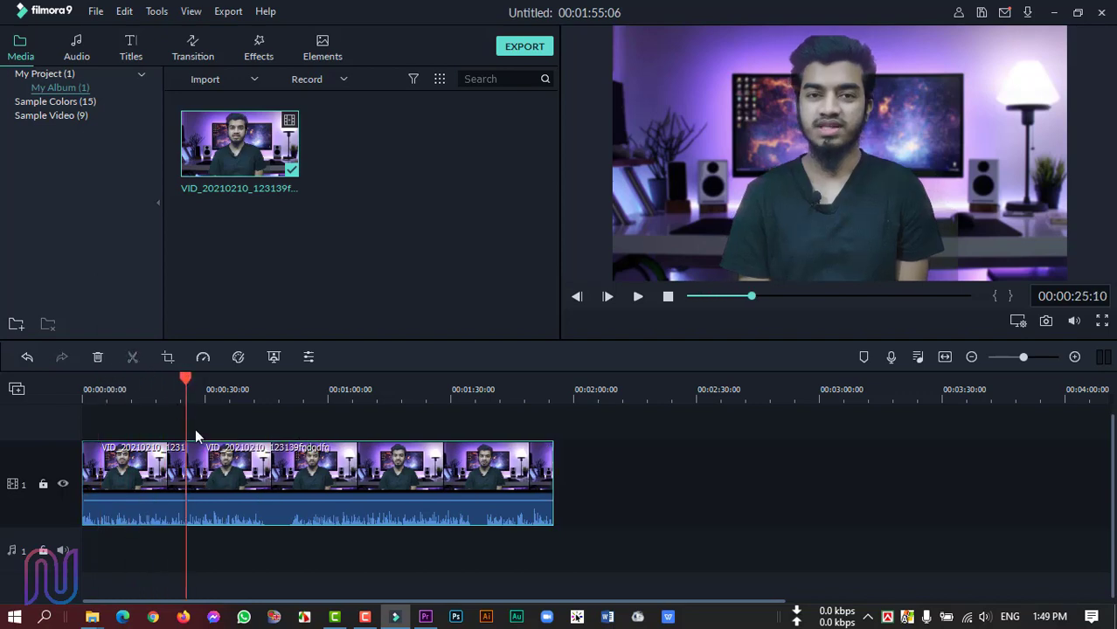
left_click_drag(240, 390, 311, 390)
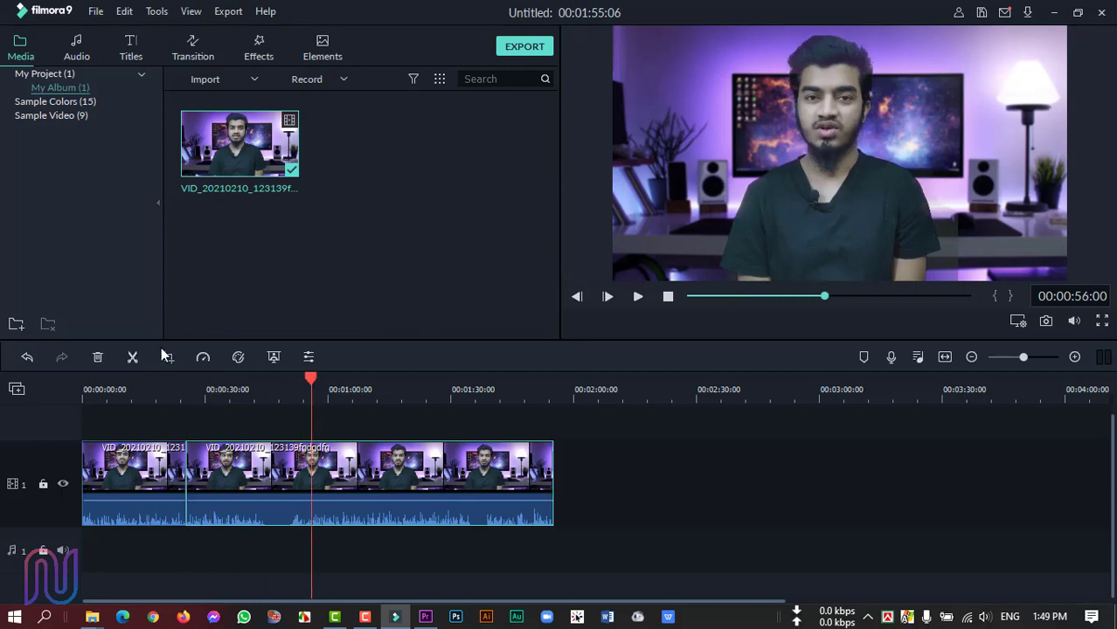
left_click(132, 354)
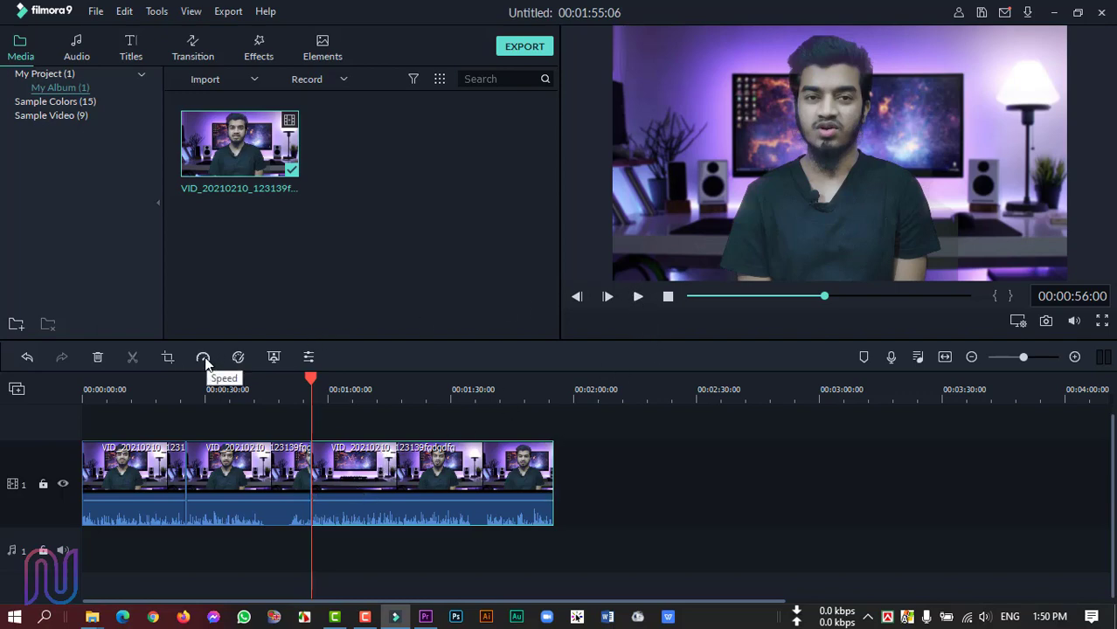
- Speed up the middle segment of the clip with the fast 4x preset
left_click(257, 466)
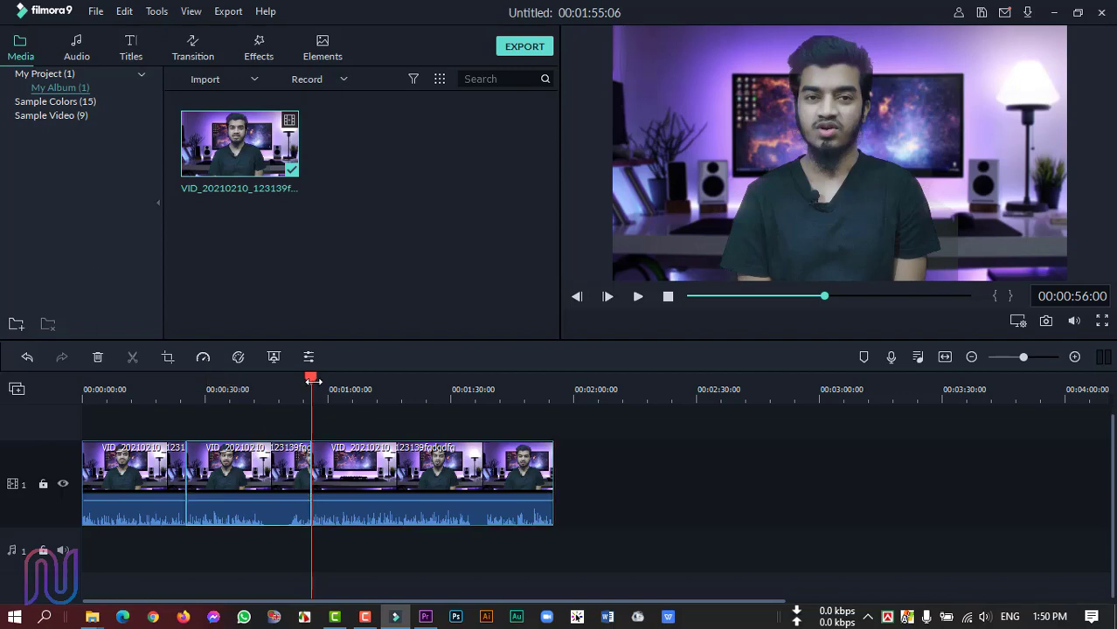
left_click_drag(312, 381, 269, 381)
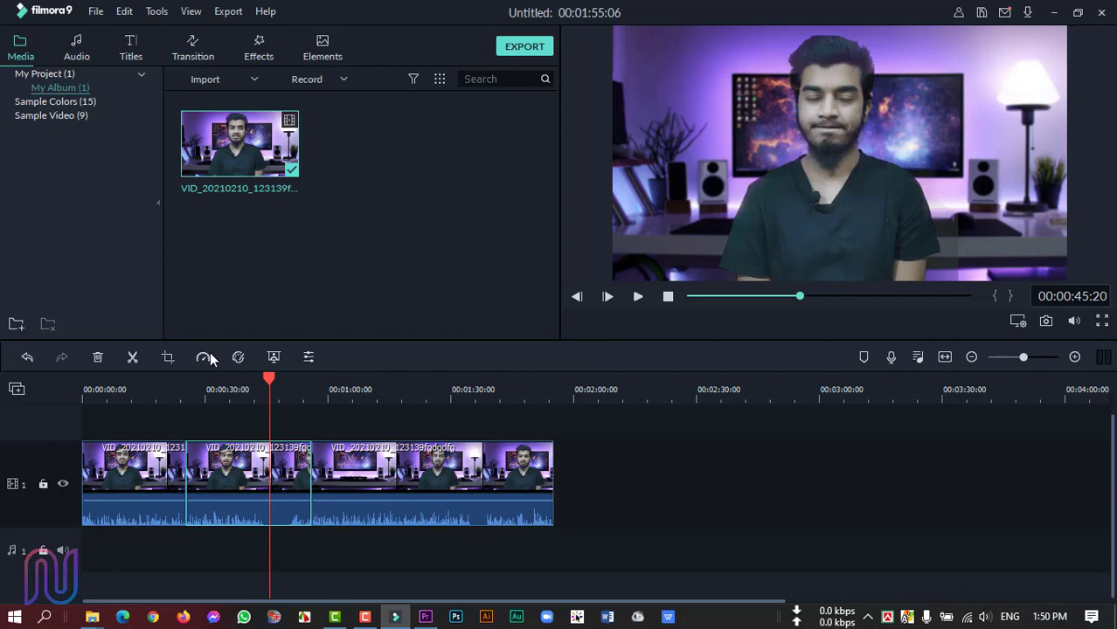
left_click(205, 358)
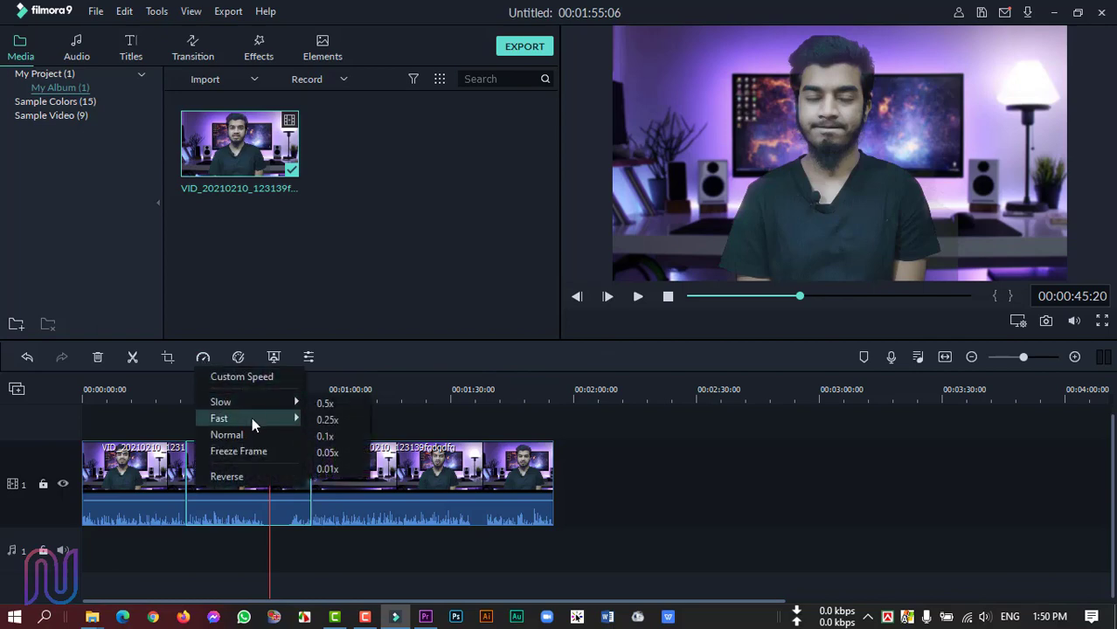
mouse_move(254, 419)
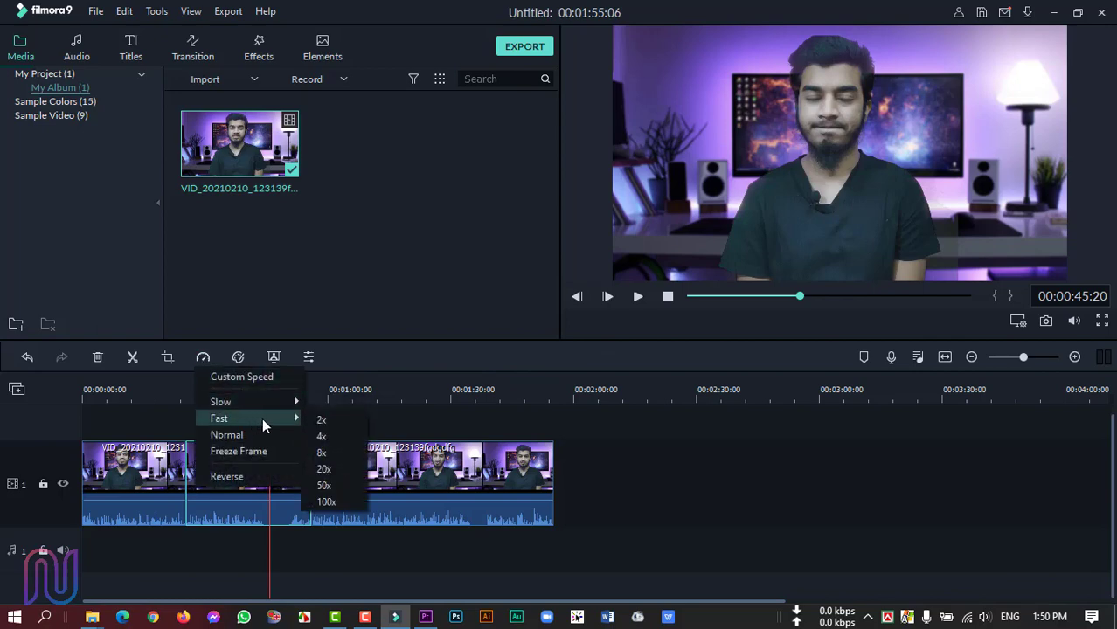
left_click(325, 437)
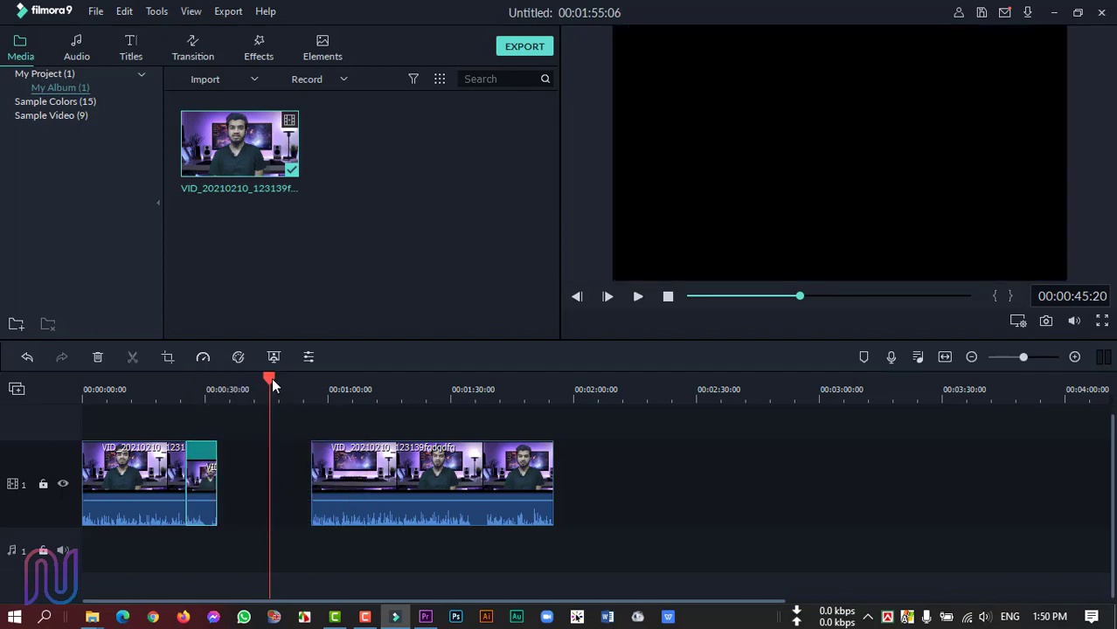
- Play back the sped-up middle segment from 00:00:26:05 to check its pace
left_click_drag(271, 378, 189, 380)
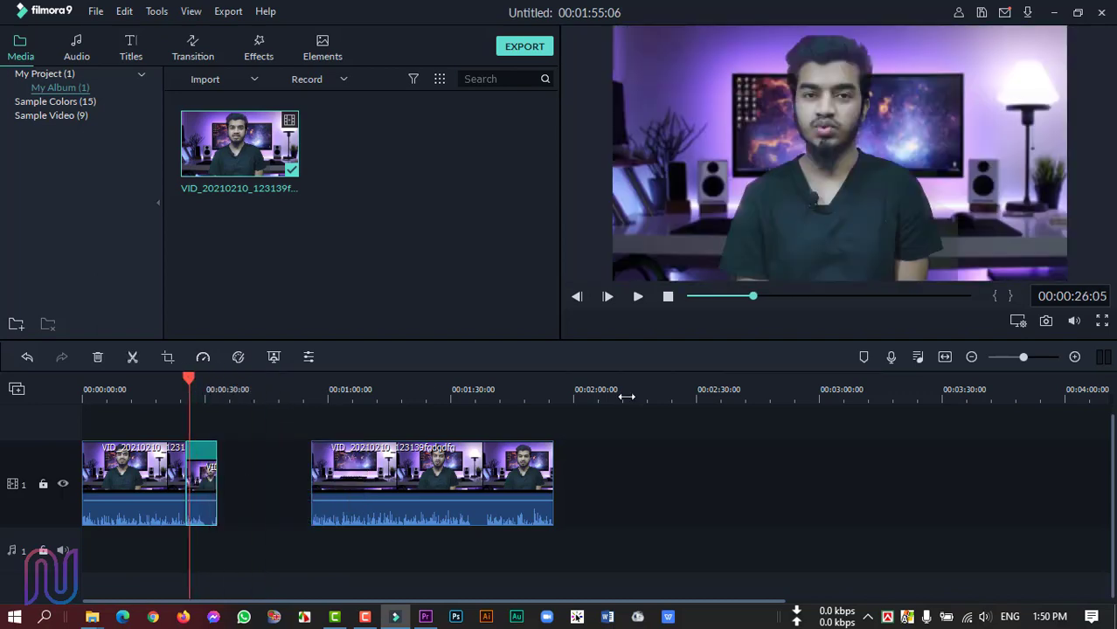
left_click(637, 298)
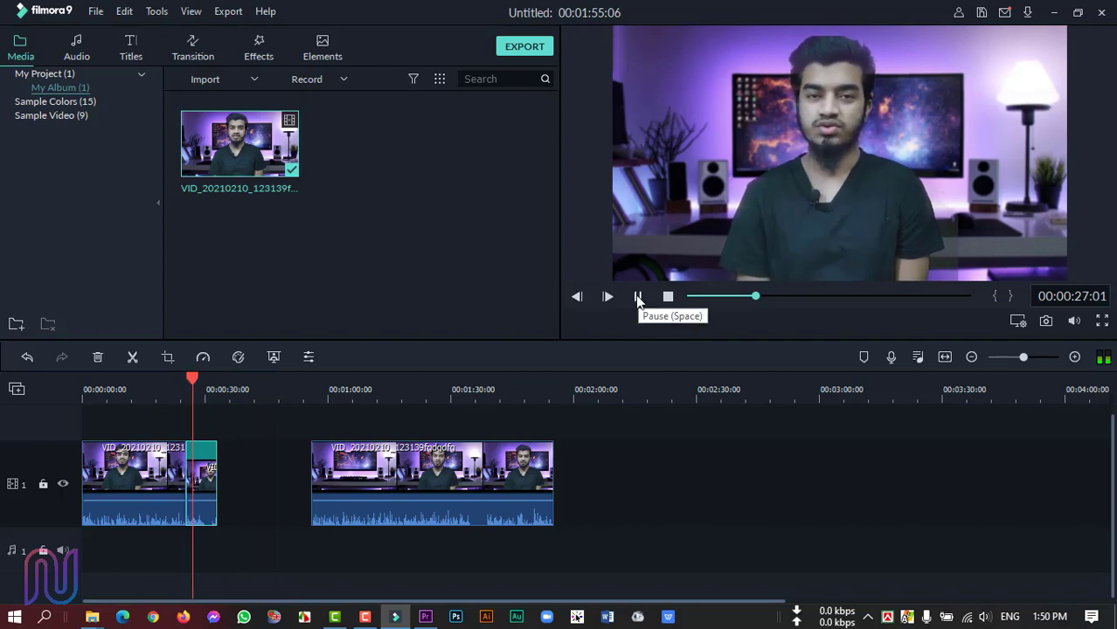
left_click(638, 298)
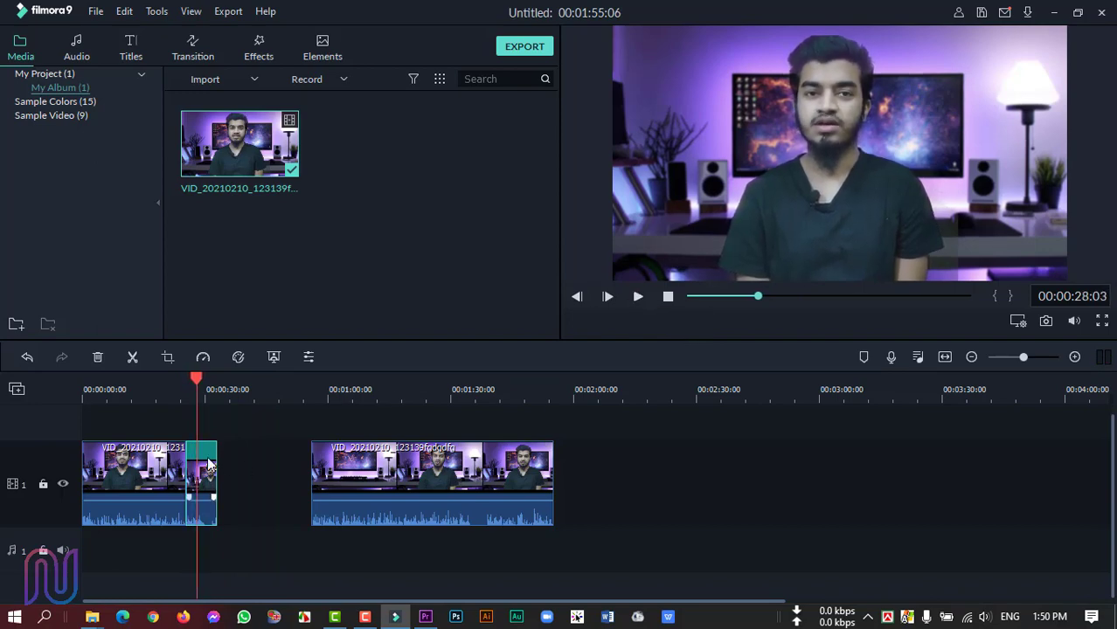
- Restore the middle segment's original speed and try to slow it to 0.25x
left_click(210, 465)
left_click(256, 495)
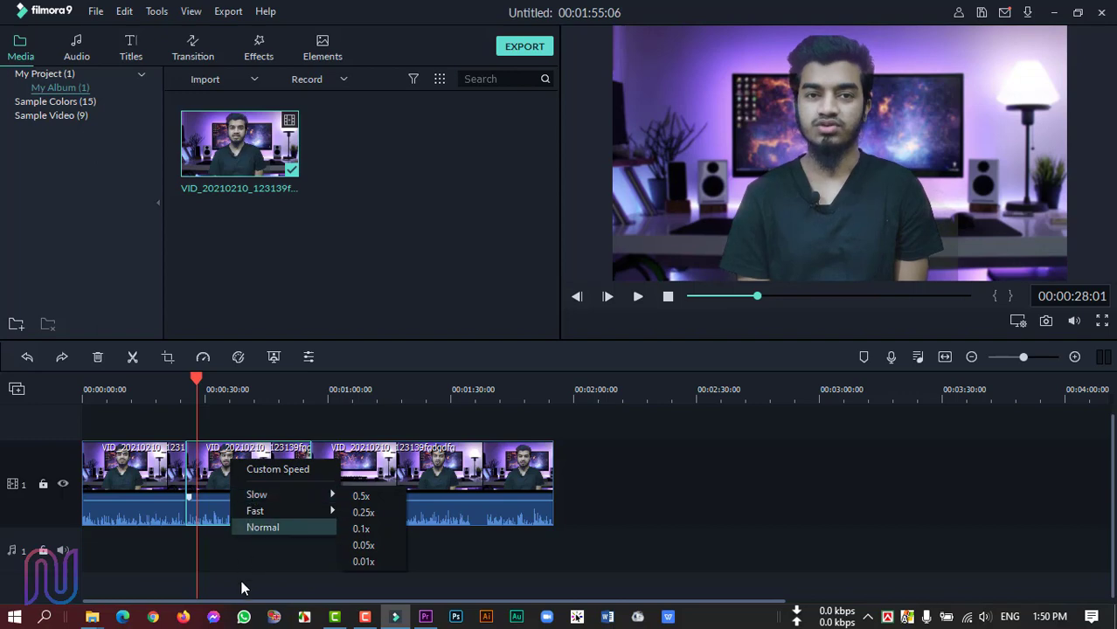
mouse_move(274, 494)
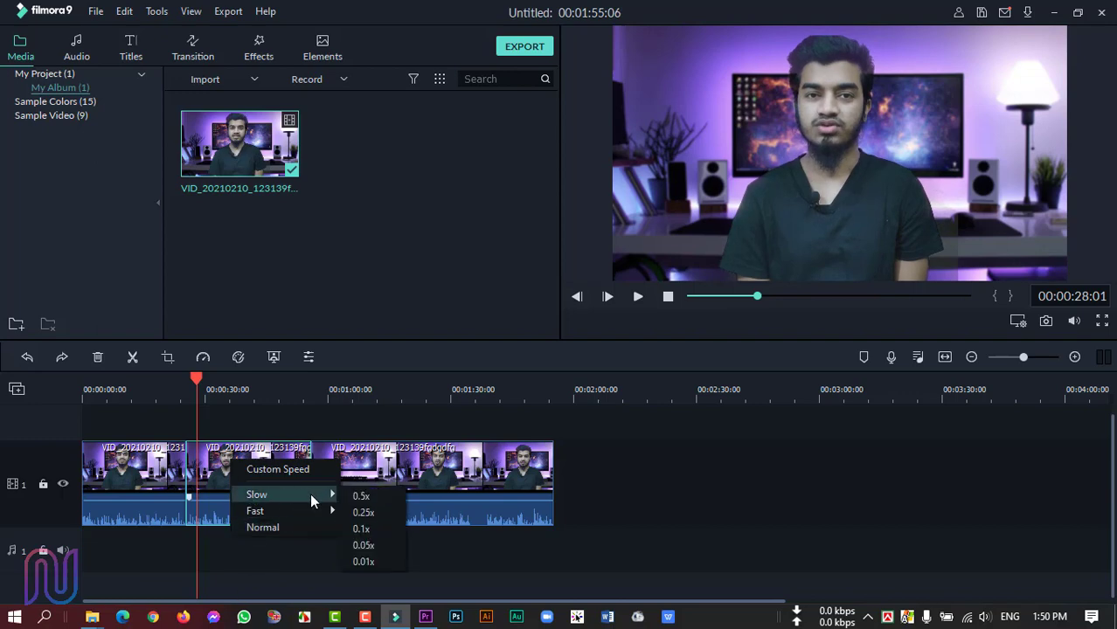
left_click(368, 507)
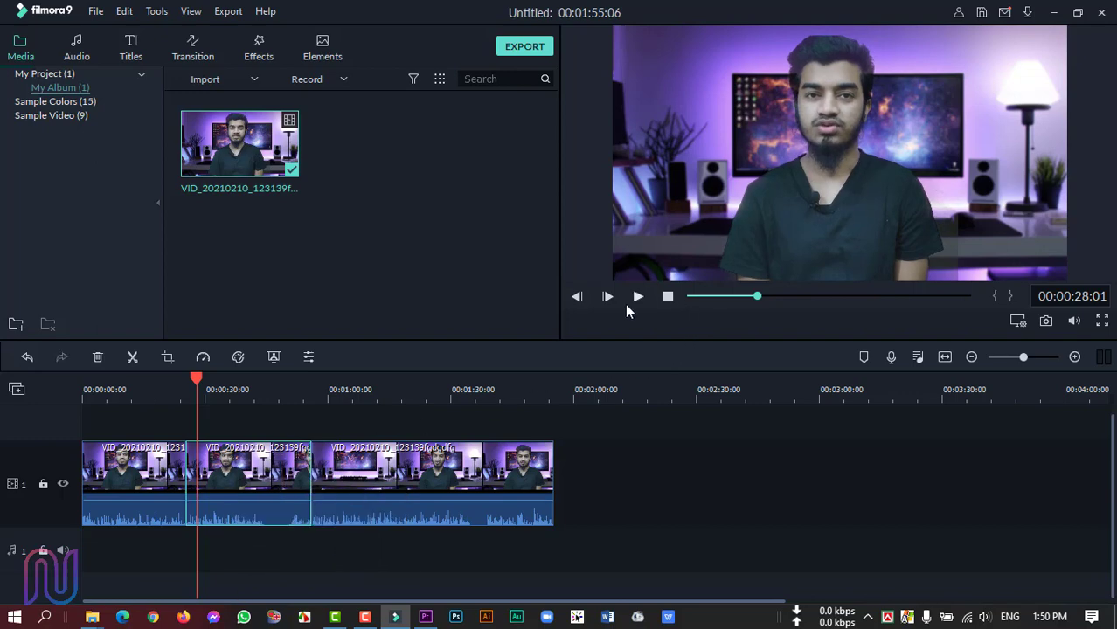
- Move the last segment about 17 s further along the timeline and apply the slow 0.25x preset to the middle segment
left_click_drag(411, 474, 482, 474)
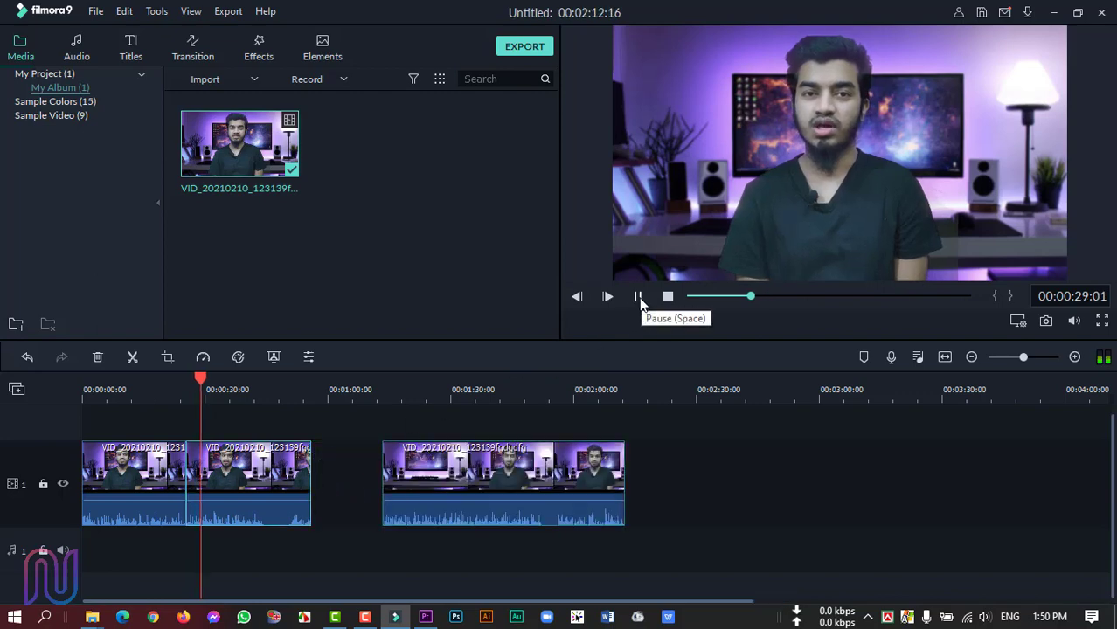
left_click(639, 297)
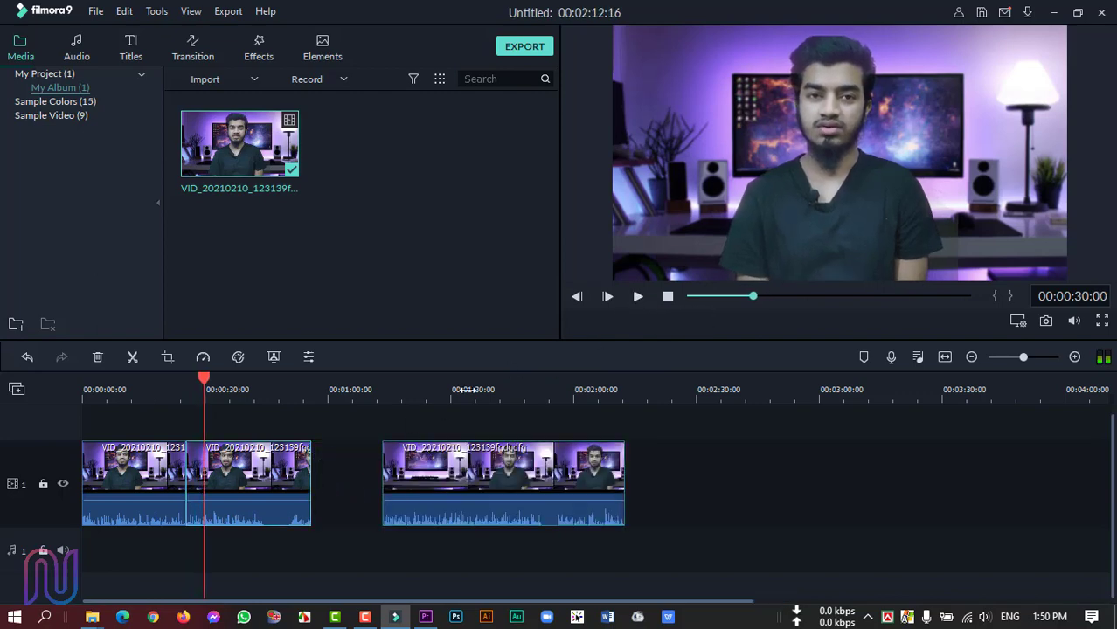
left_click(204, 359)
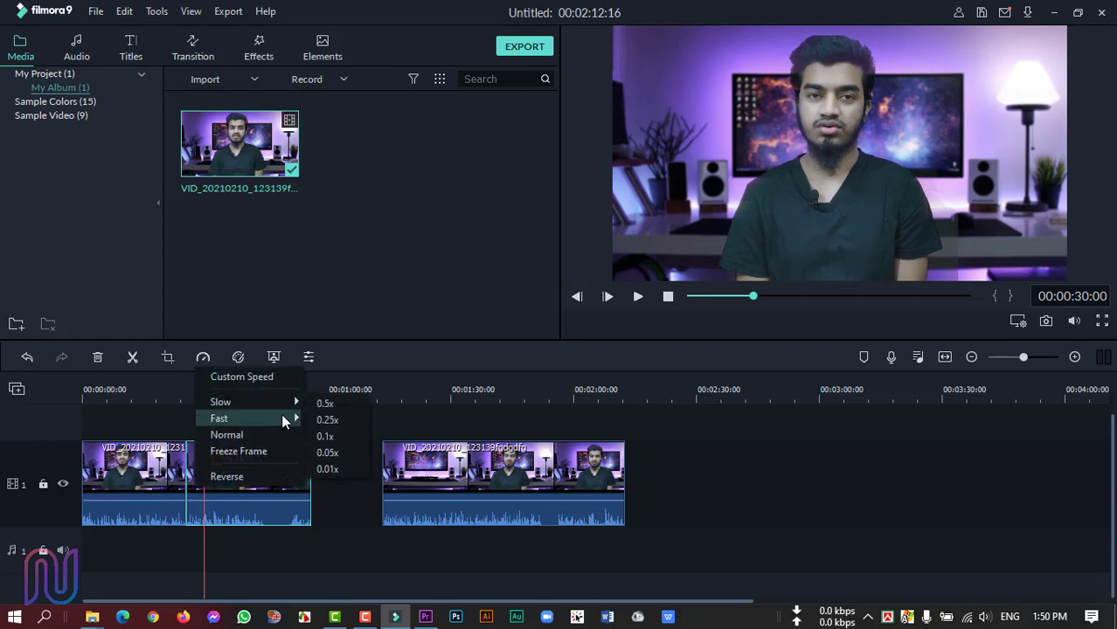
mouse_move(292, 402)
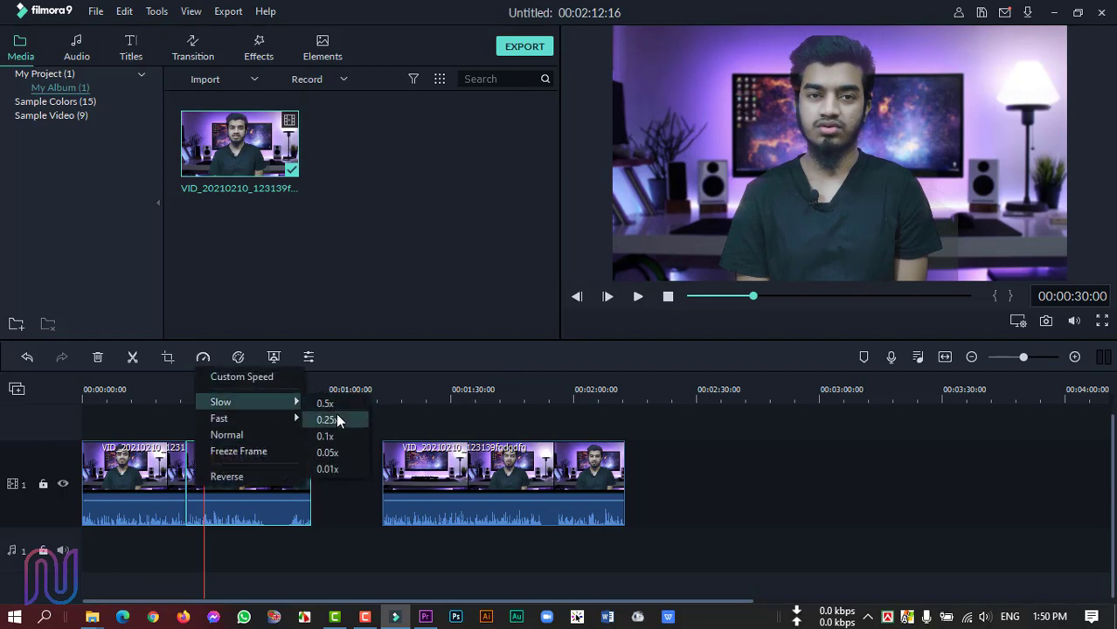
left_click(326, 420)
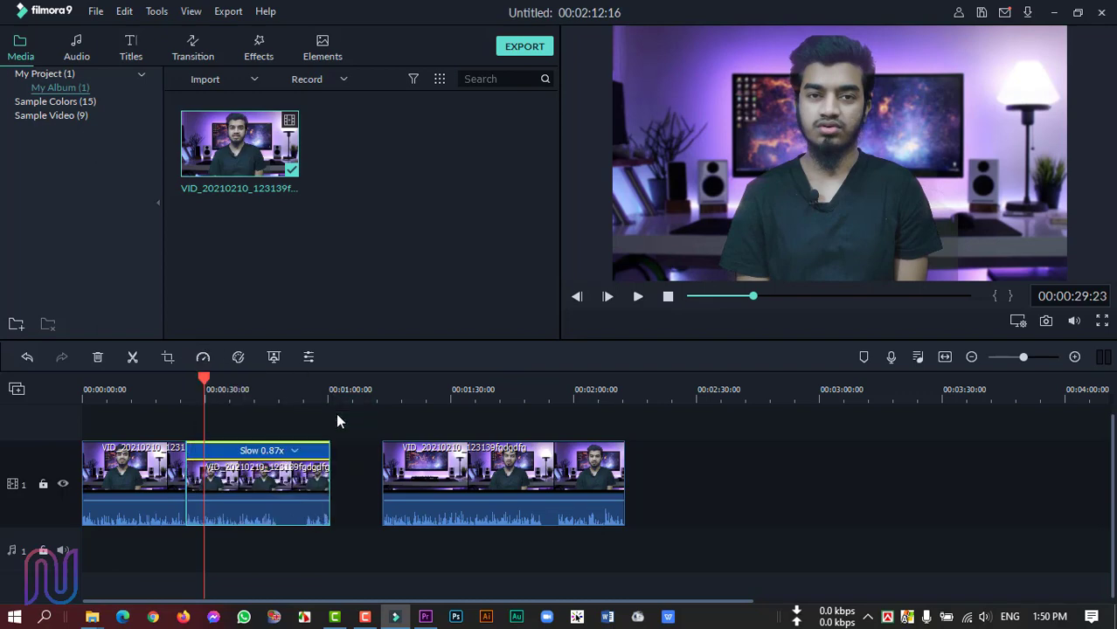
- Play back the slowed middle segment and view the speed options on its header
left_click(638, 298)
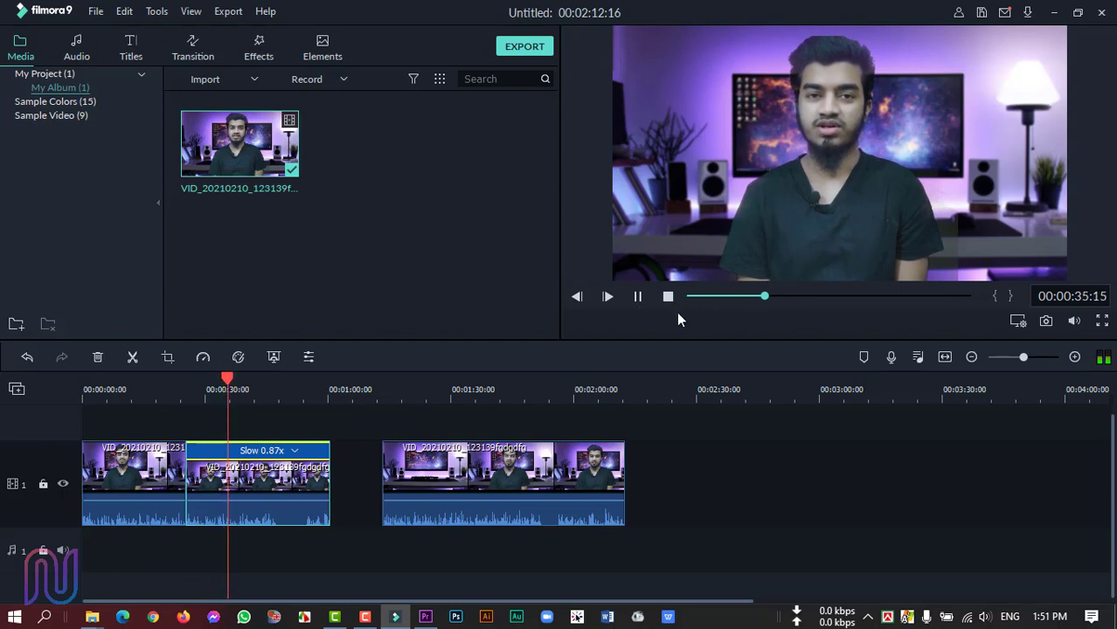
left_click(638, 296)
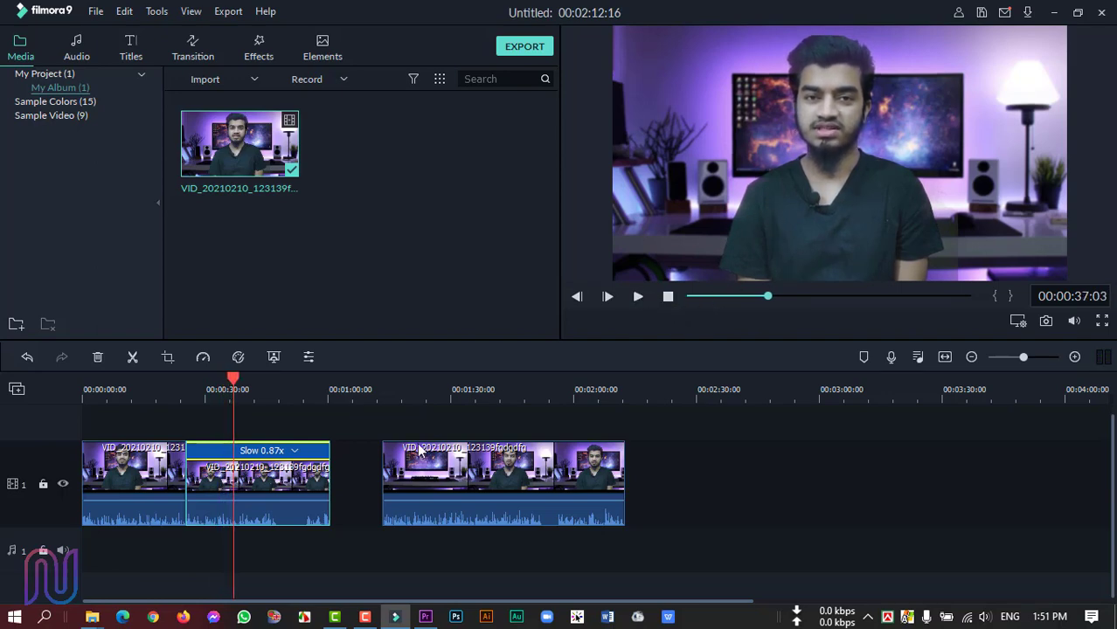
left_click(296, 452)
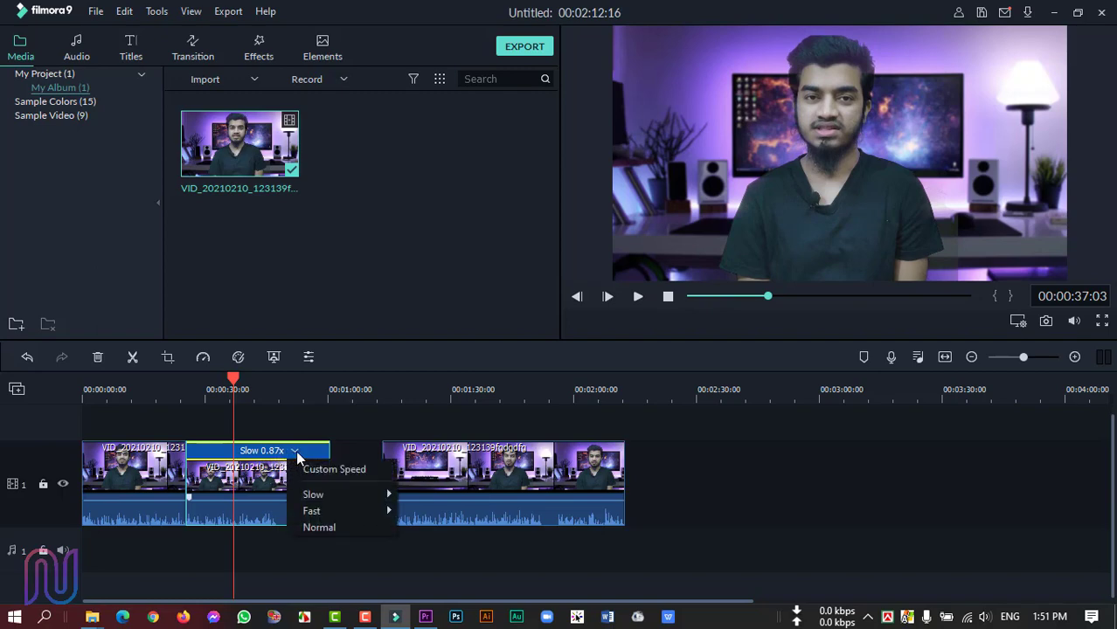
left_click(354, 435)
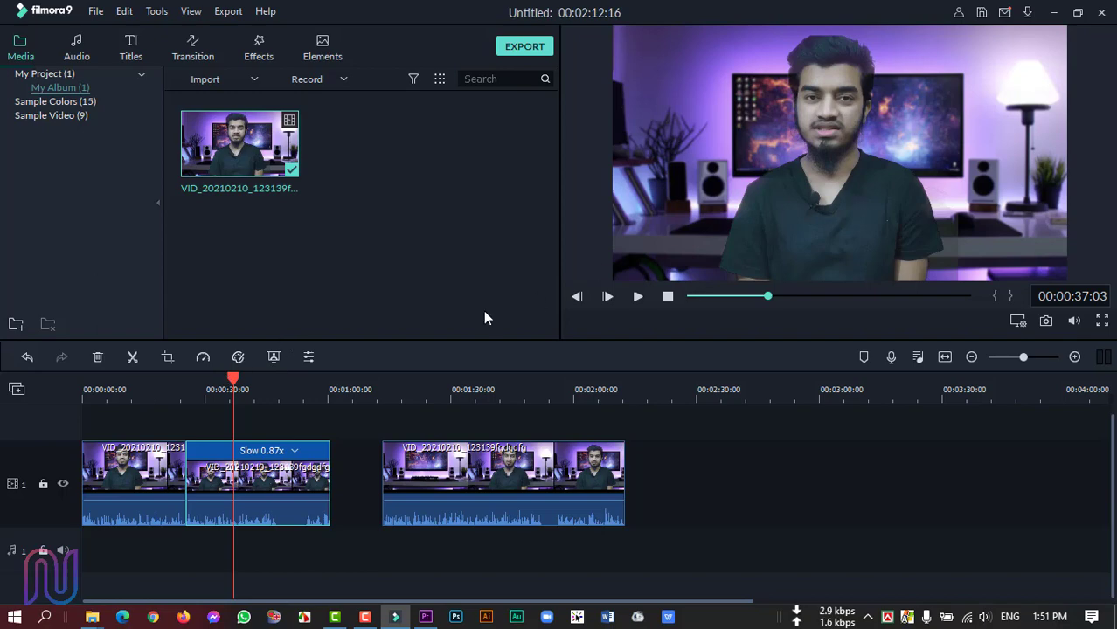
- View the Advance Color Correction adjustments for the middle segment and close them without applying changes
left_click(238, 354)
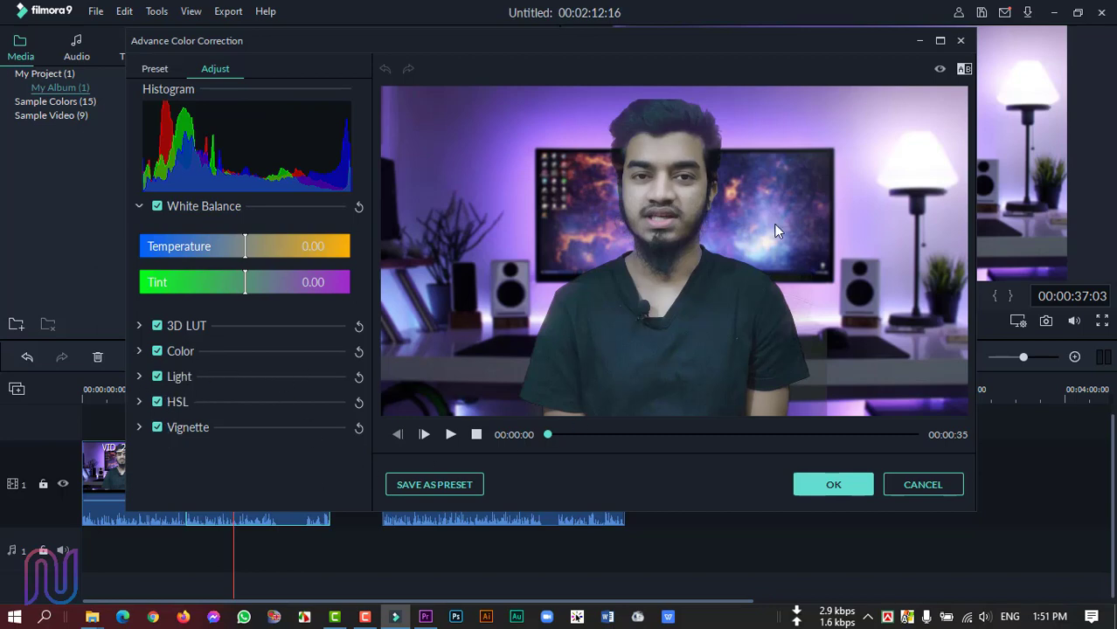
left_click(923, 484)
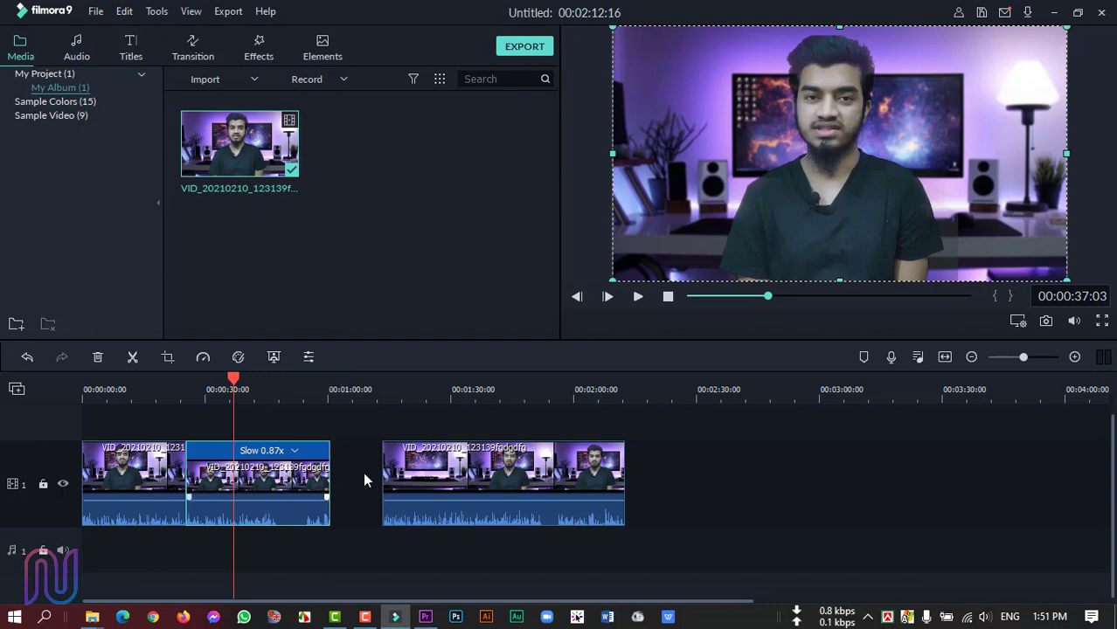
- Delete the slowed middle segment and insert the green-screen video VID_20210210_123139 on video track 2 at 00:00:37:03
key("Delete")
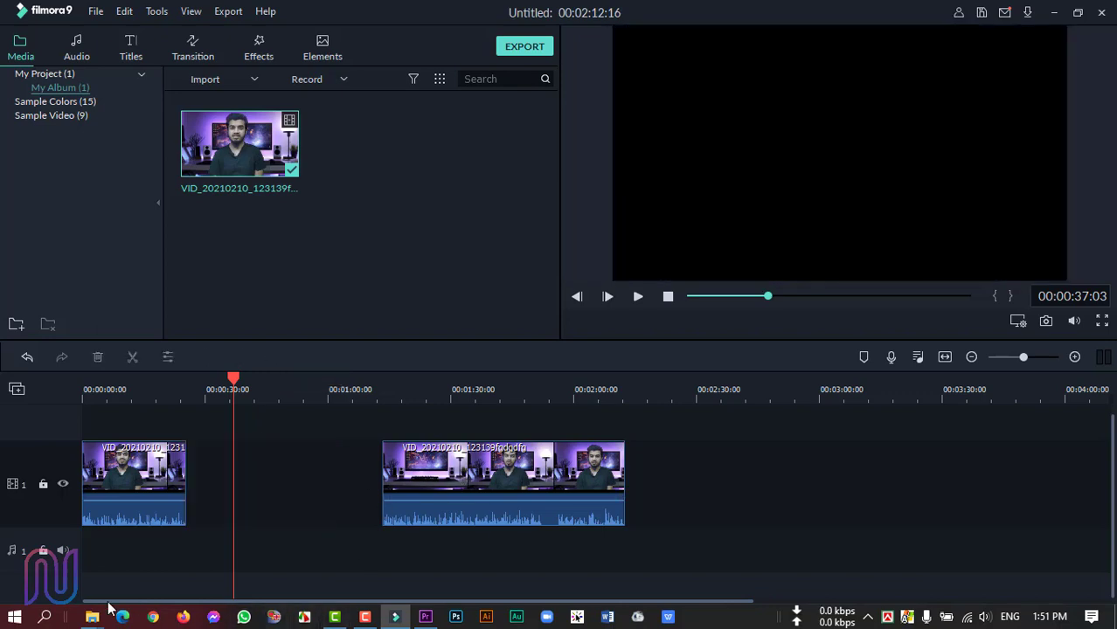
mouse_move(96, 613)
left_click(194, 554)
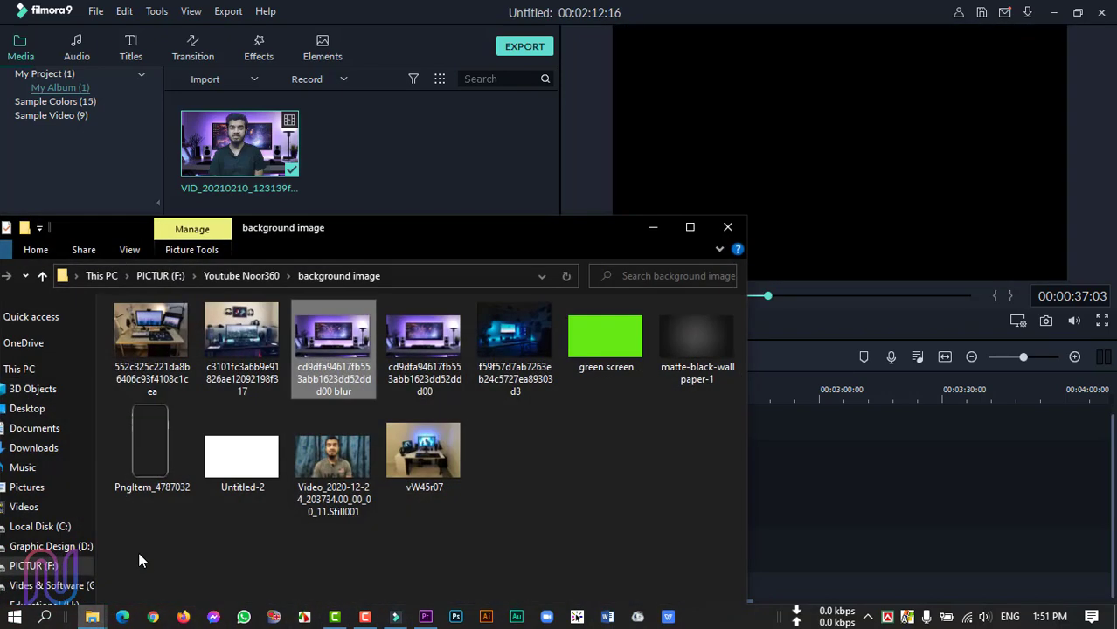
left_click(74, 559)
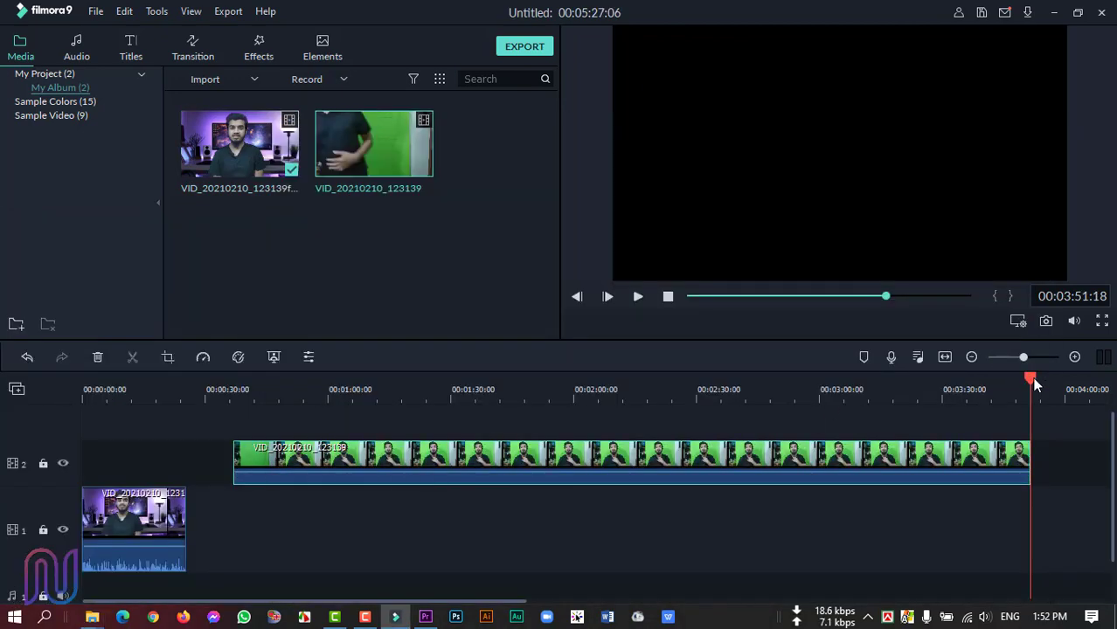
- Split the green-screen clip at 00:01:10:00 and delete the part after the cut
left_click_drag(1031, 380, 368, 395)
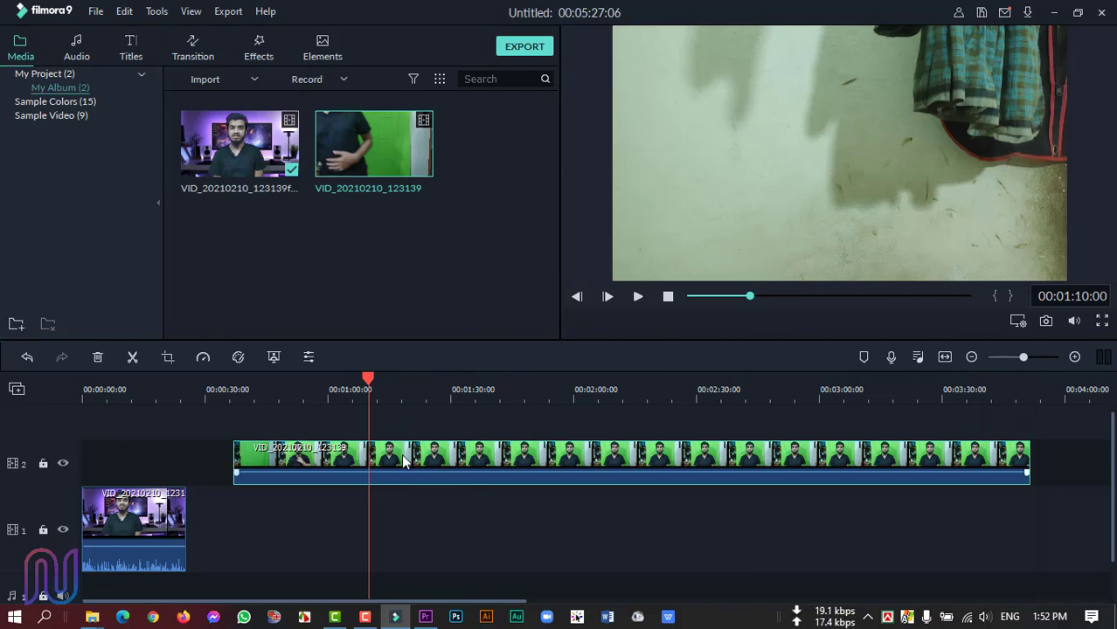
left_click(130, 357)
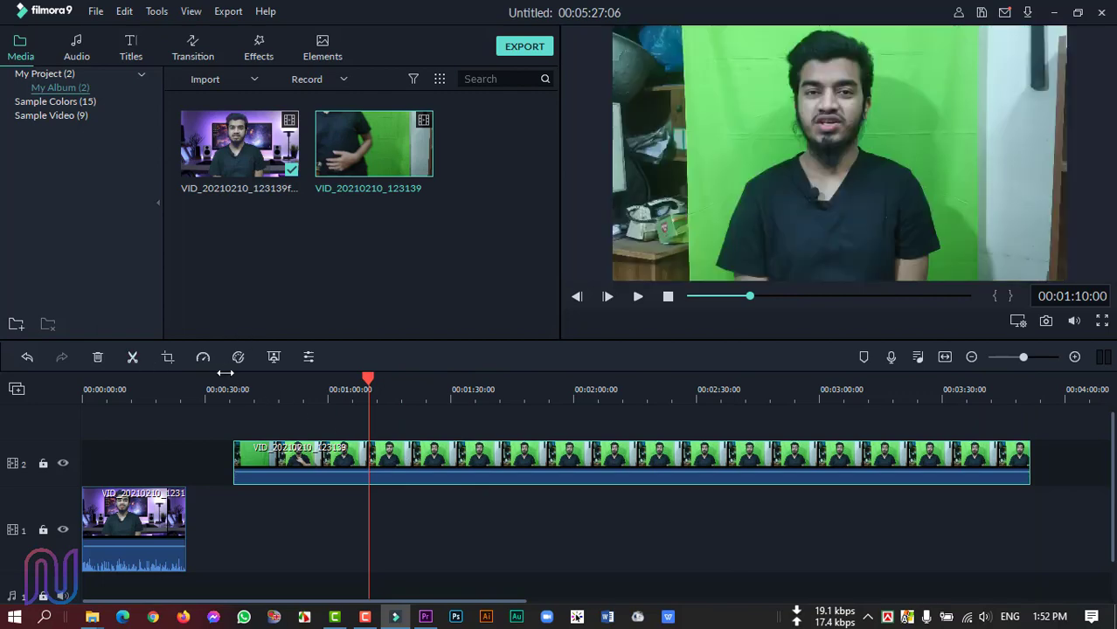
left_click(442, 462)
key("Delete")
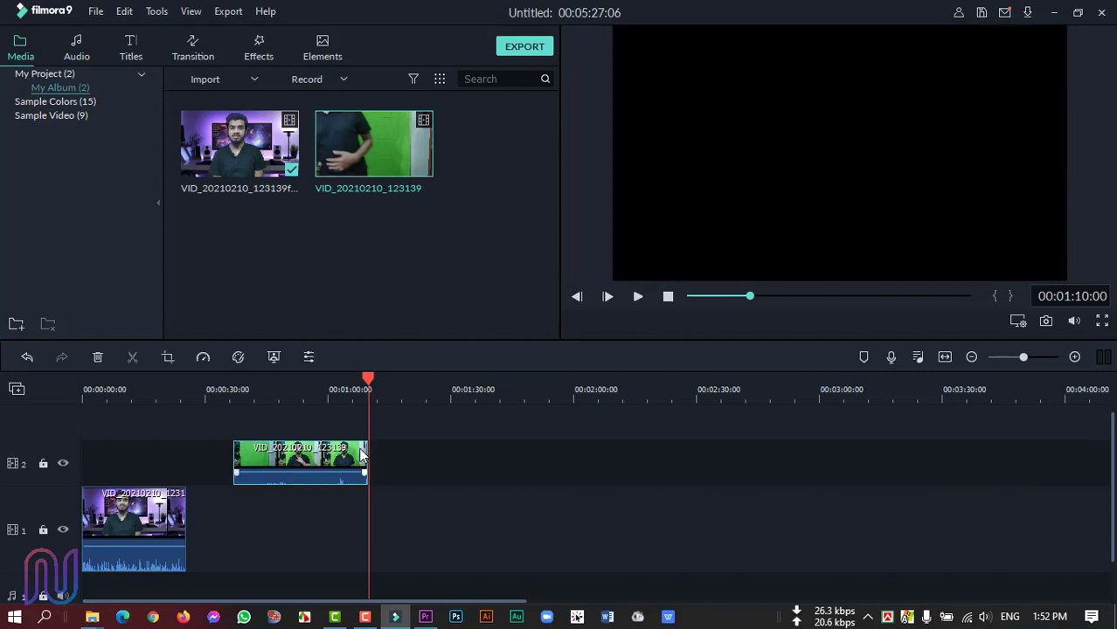
- Enable Chroma Key on the green-screen clip and sample the green backdrop as the key color from the frame at 00:01:03:20
left_click_drag(368, 380, 342, 379)
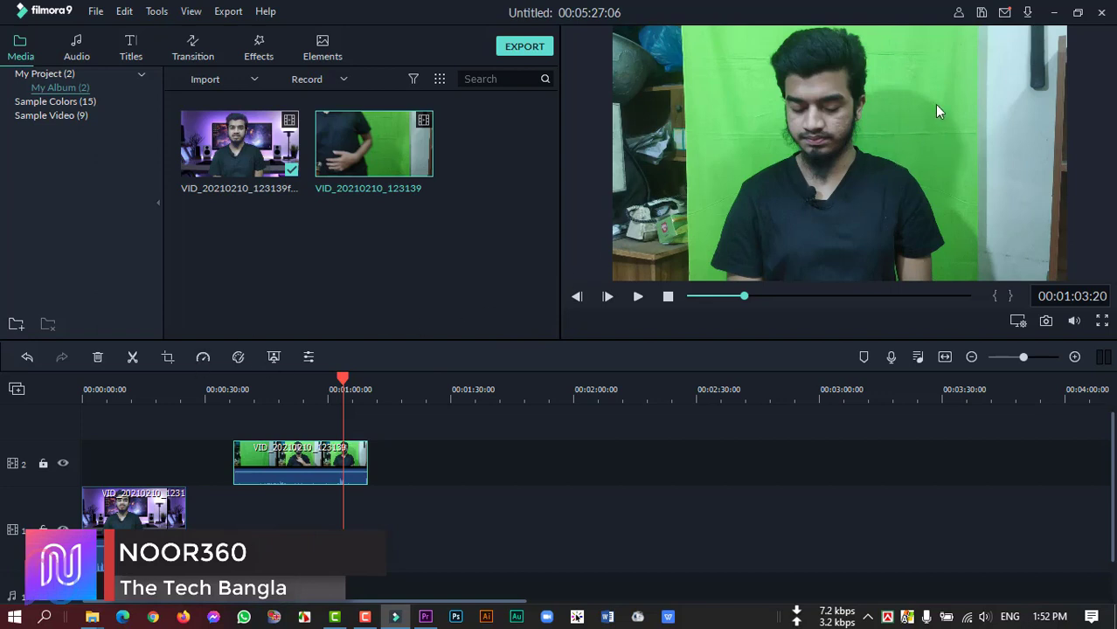
left_click(275, 357)
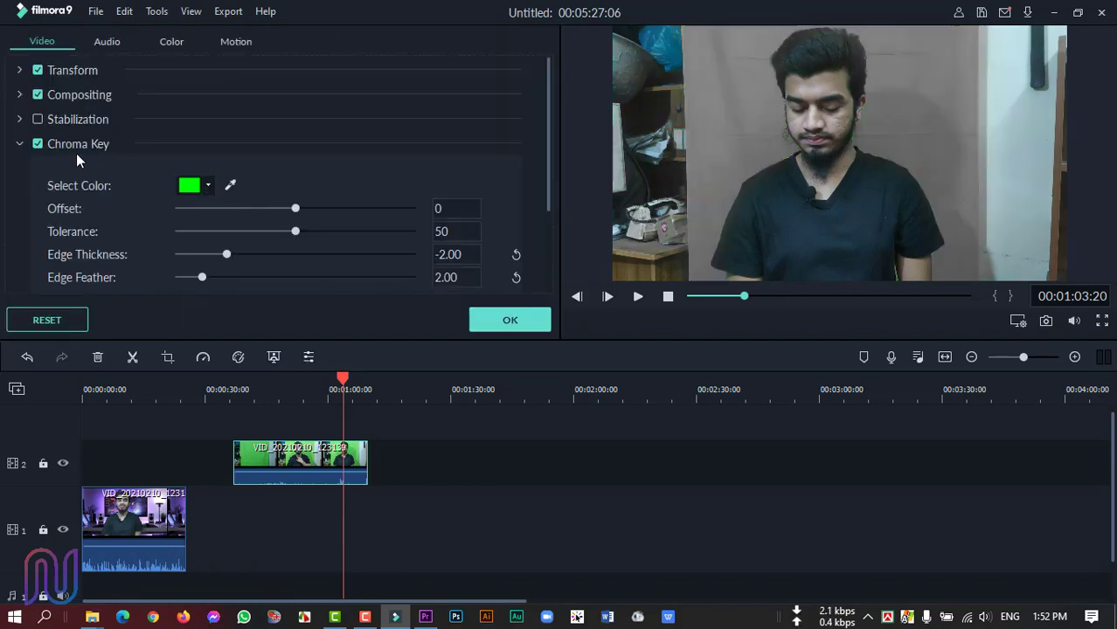
left_click(232, 185)
left_click(748, 123)
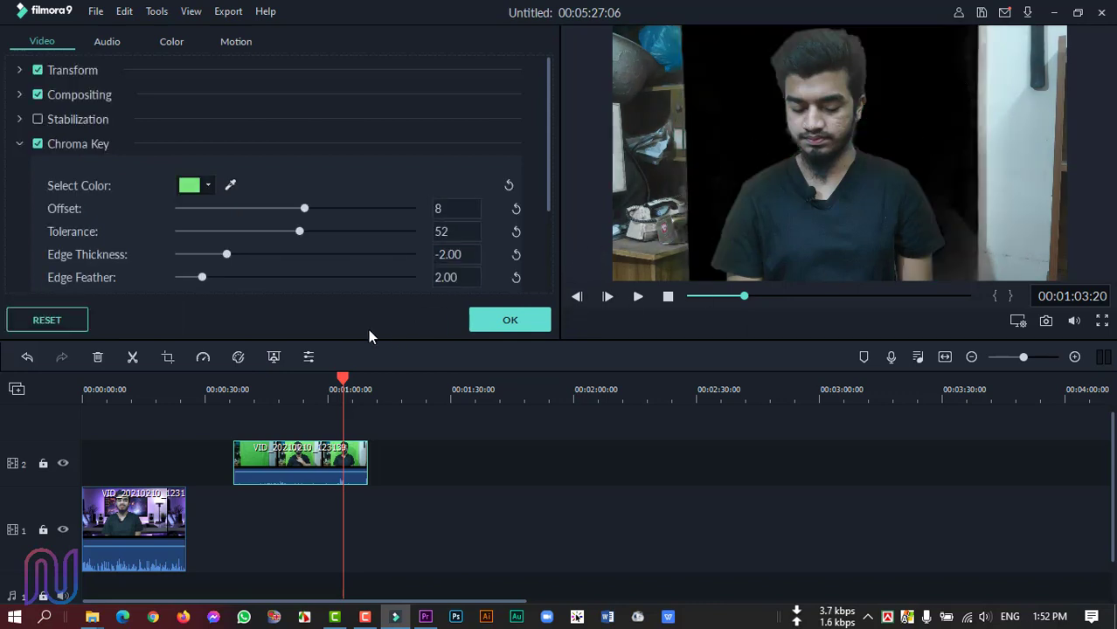
- Refine the green-screen clip's Chroma Key with offset 15, tolerance 53 and edge feather 0.92
left_click_drag(202, 277, 190, 277)
left_click_drag(306, 209, 313, 209)
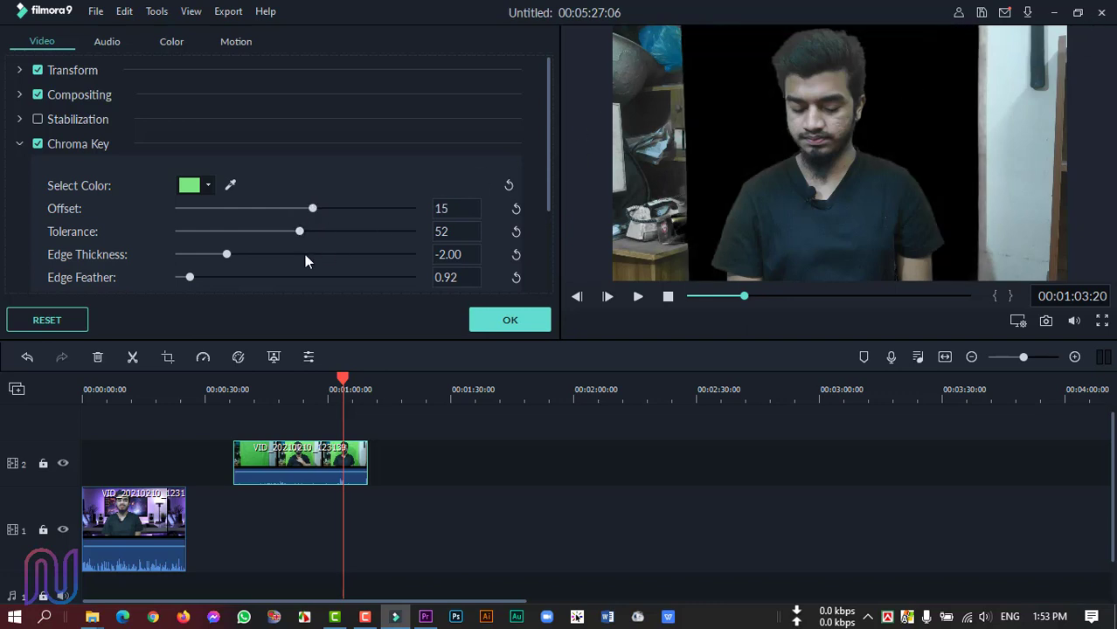
left_click_drag(300, 232, 305, 234)
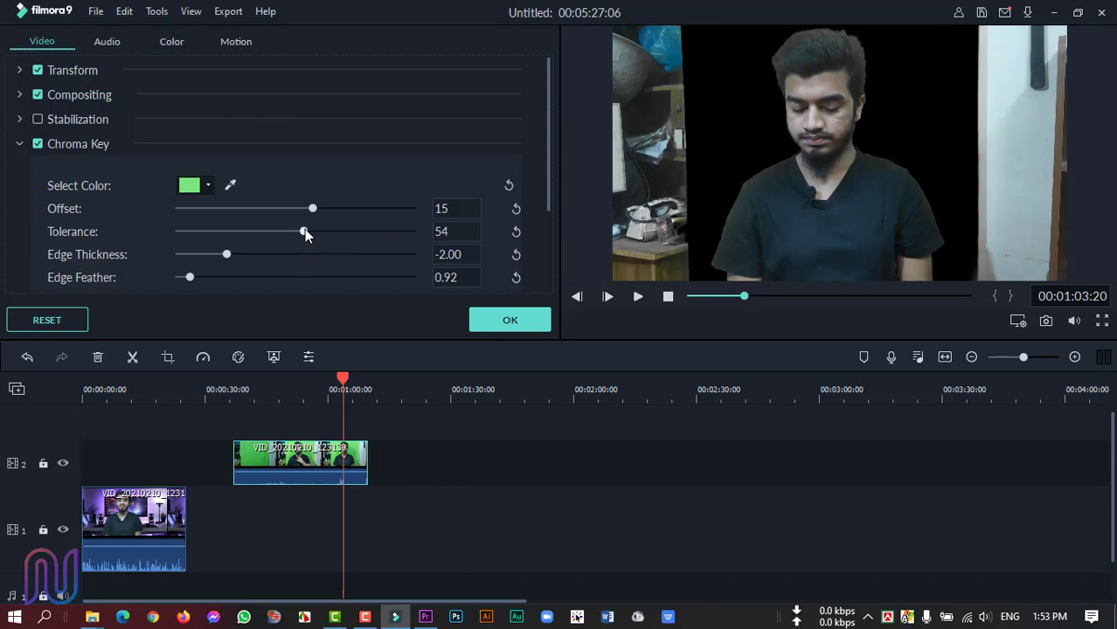
left_click_drag(304, 229, 303, 230)
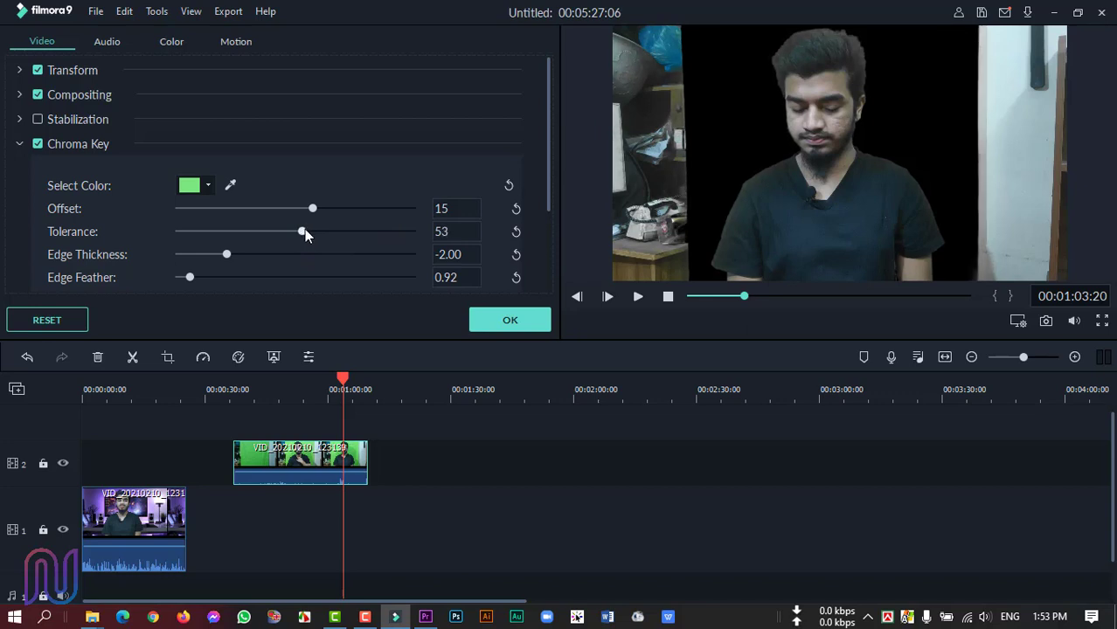
left_click(490, 321)
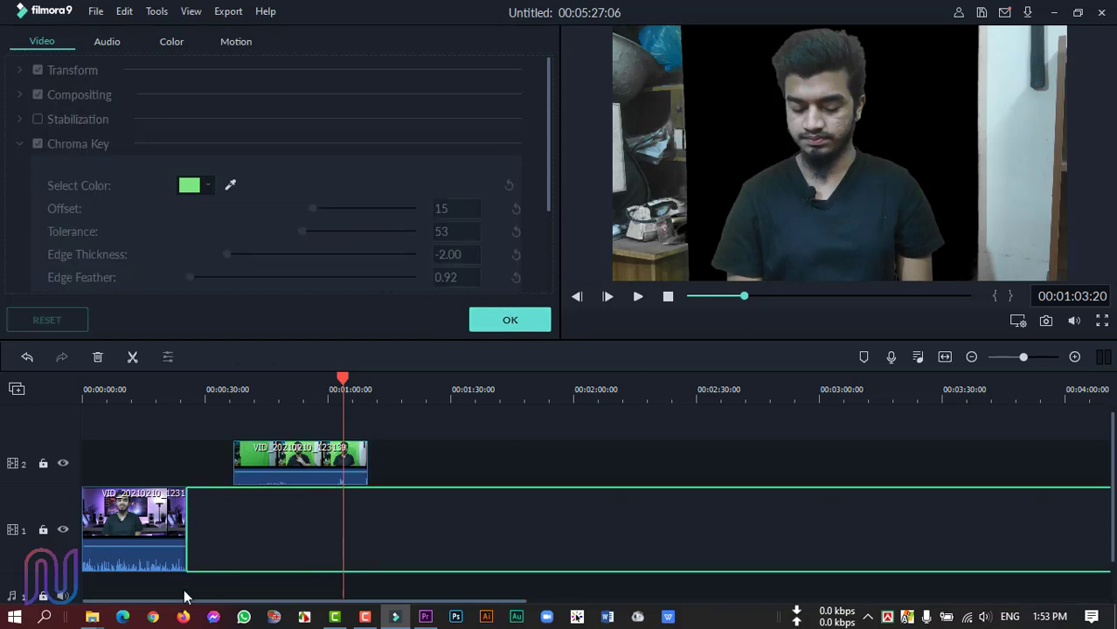
- Insert the purple desk picture from the background image folder on video track 1 at 00:01:03:20
mouse_move(93, 619)
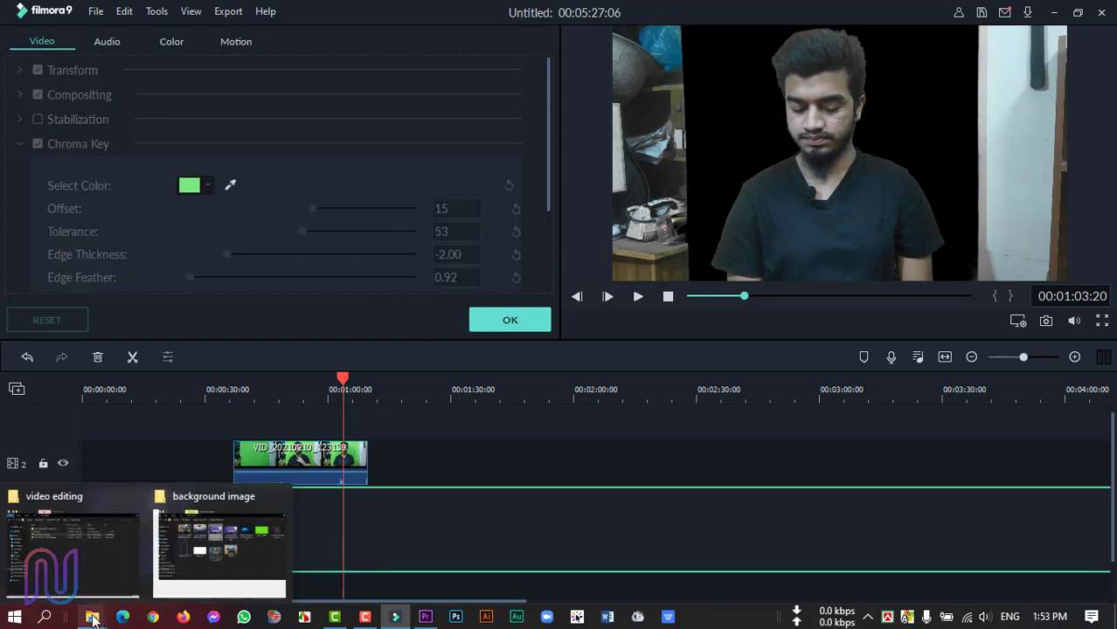
left_click(219, 542)
left_click_drag(453, 297, 864, 241)
left_click_drag(782, 349, 279, 529)
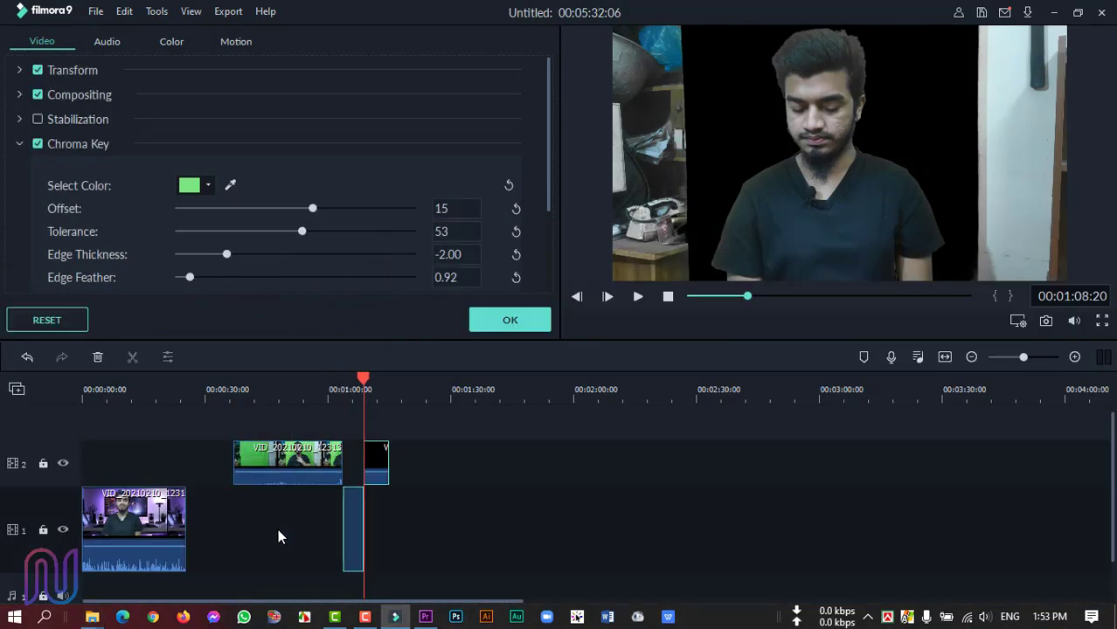
- Extend the background image to span the whole green-screen footage and close the gap between the two green-screen segments
left_click_drag(347, 526, 207, 518)
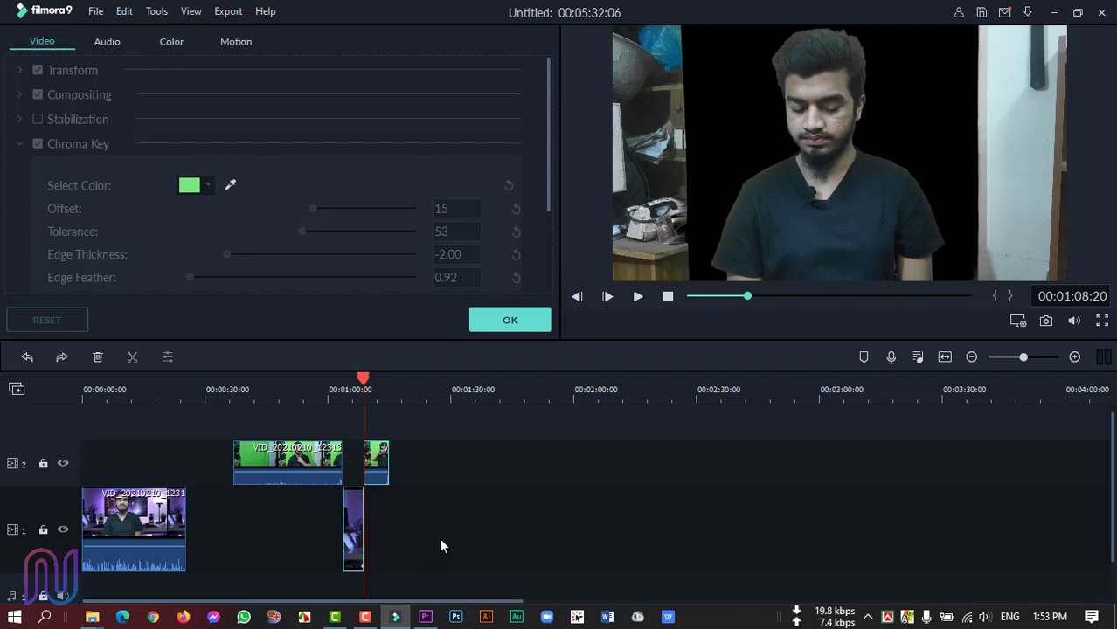
left_click(352, 525)
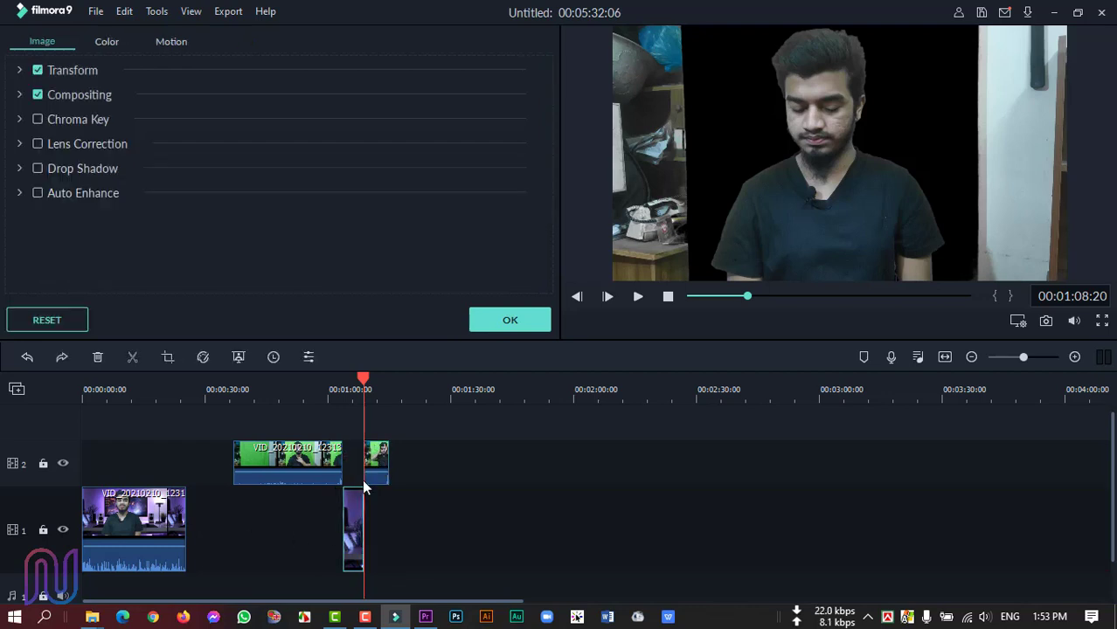
left_click_drag(344, 518, 234, 516)
left_click_drag(374, 467, 368, 534)
left_click(350, 524)
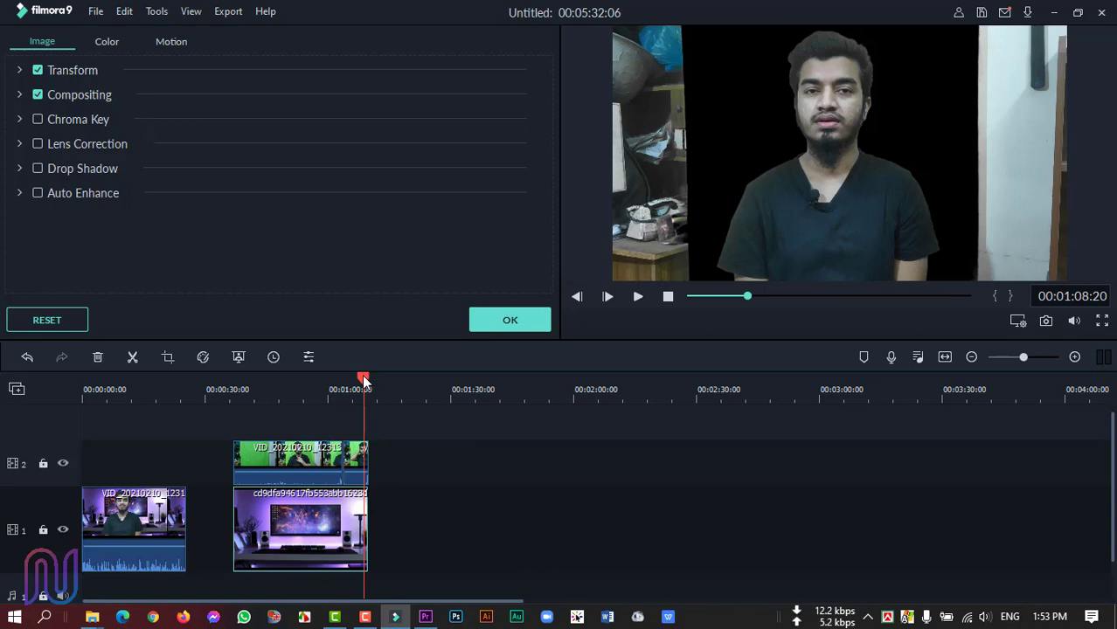
- Crop the short second green-screen segment with a custom ratio, cutting off the room areas on both sides of the backdrop
left_click(358, 383)
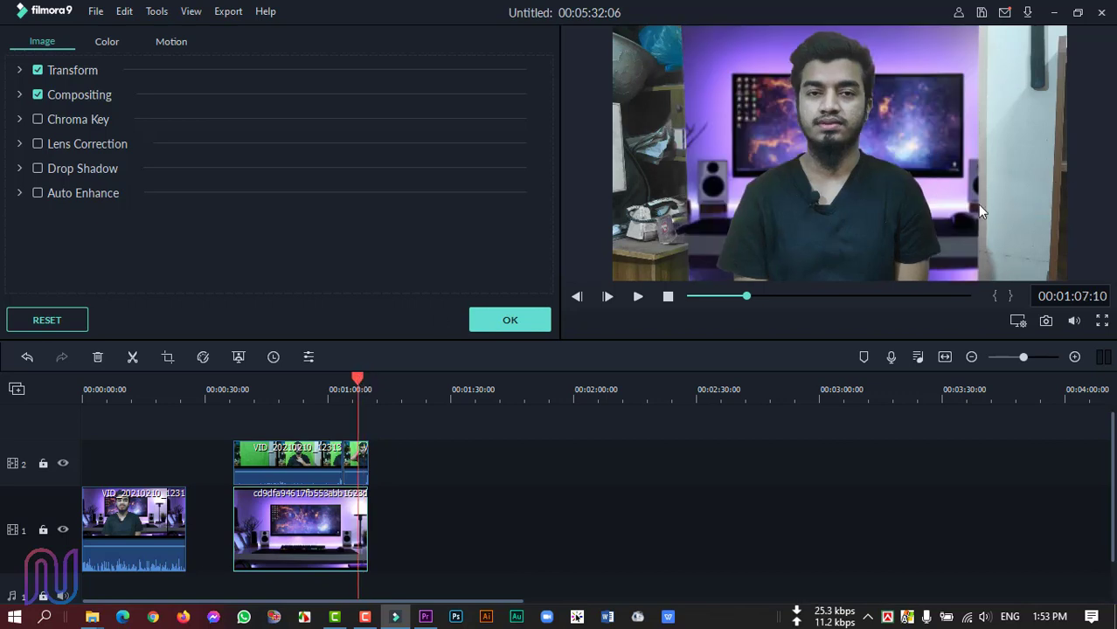
double_click(307, 461)
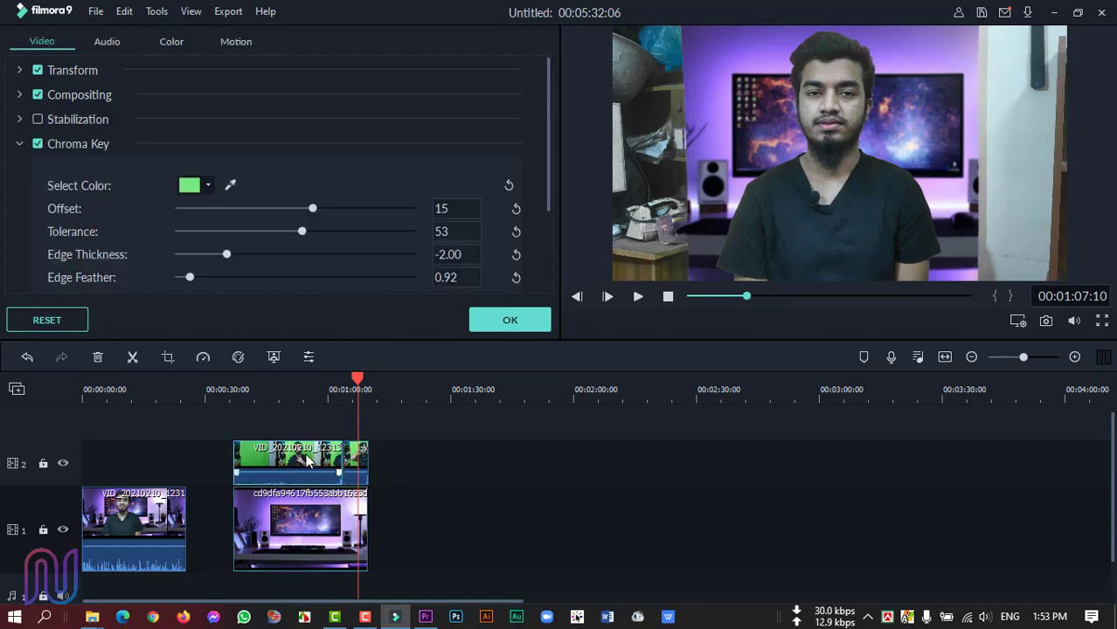
left_click(358, 461)
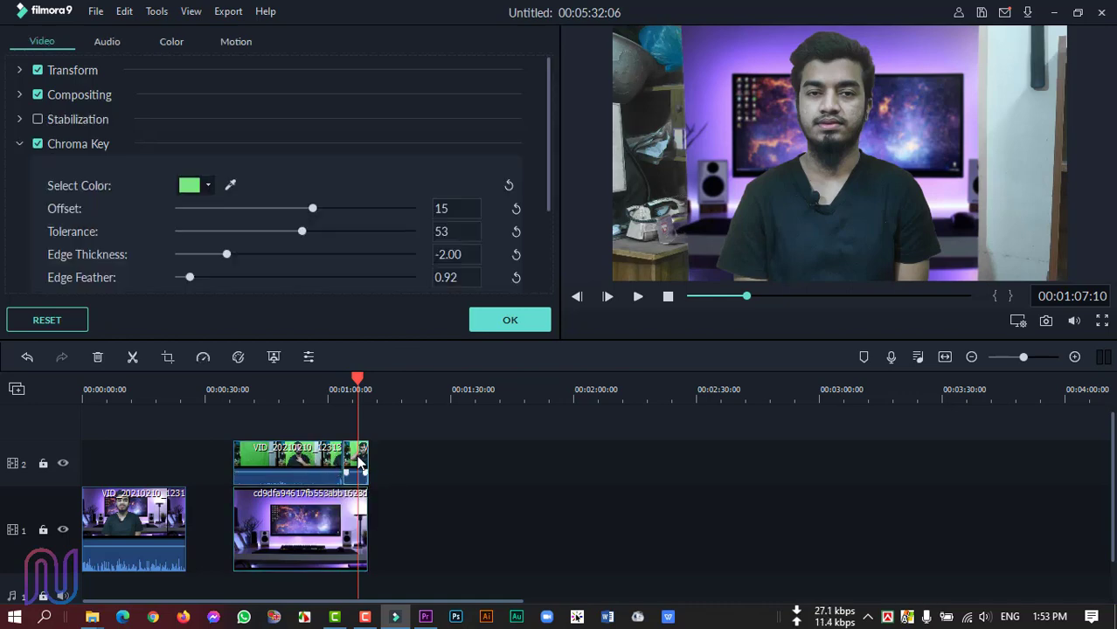
left_click(169, 359)
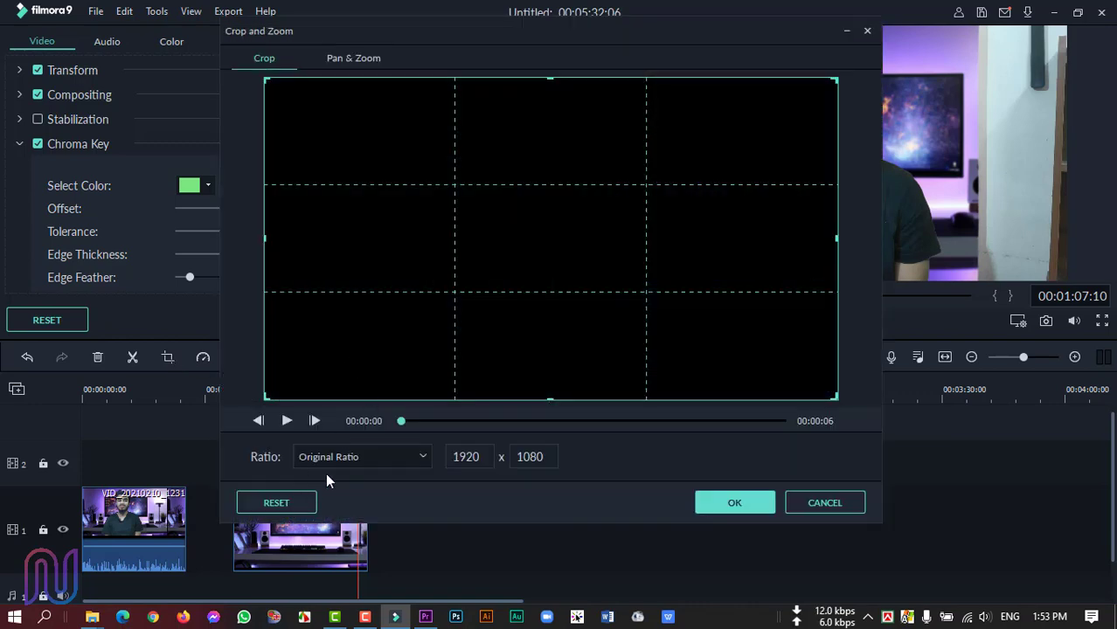
left_click(358, 458)
left_click(339, 559)
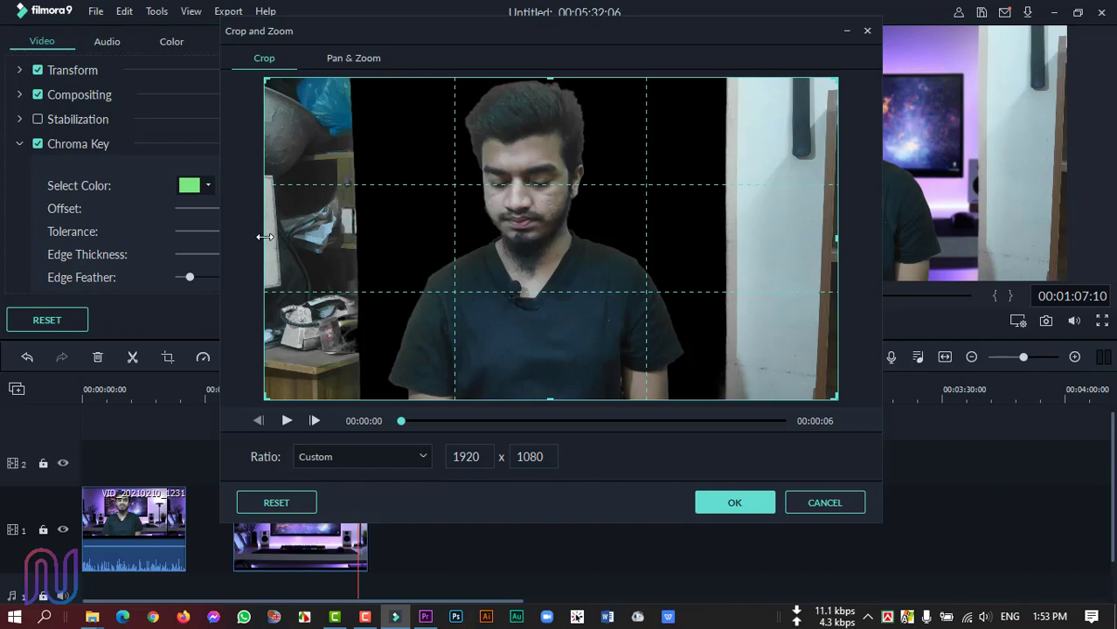
left_click_drag(264, 231, 368, 258)
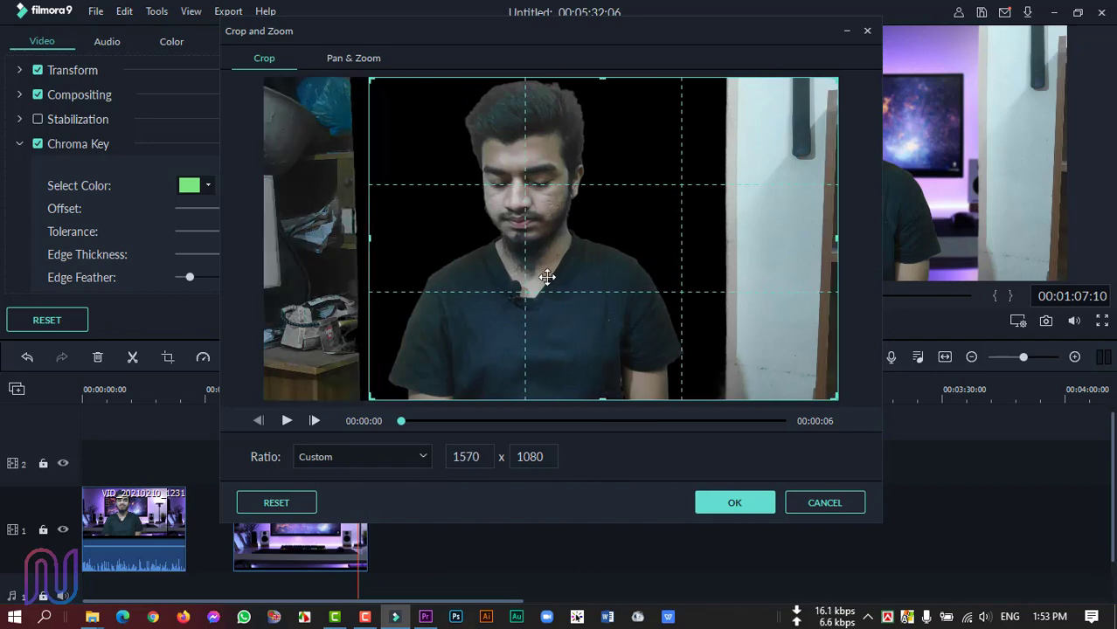
left_click_drag(836, 238, 707, 236)
left_click(738, 498)
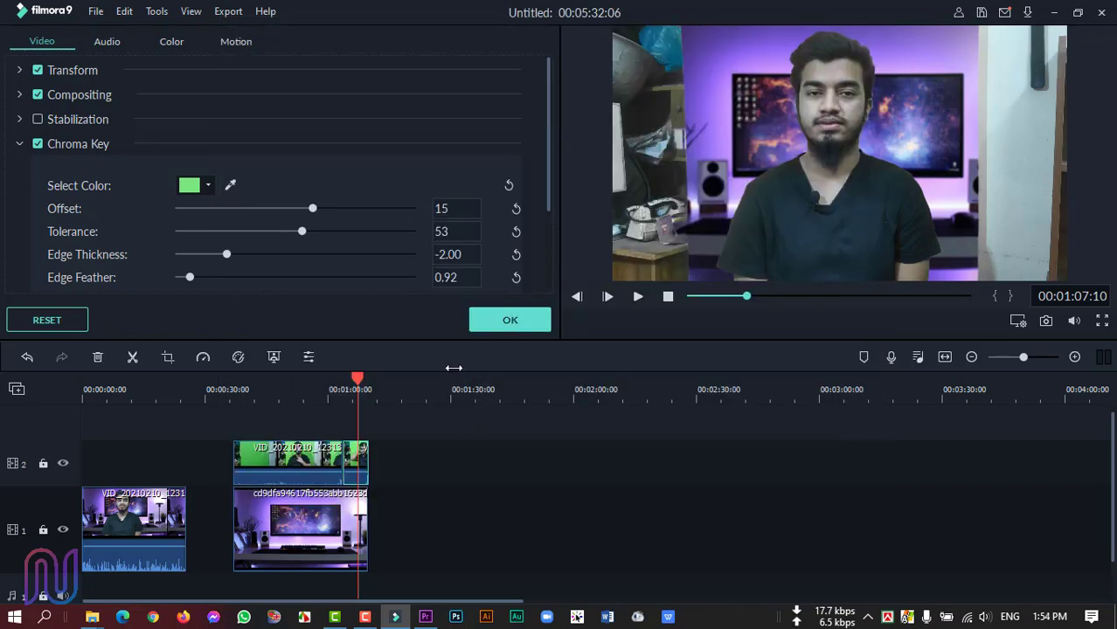
left_click(509, 320)
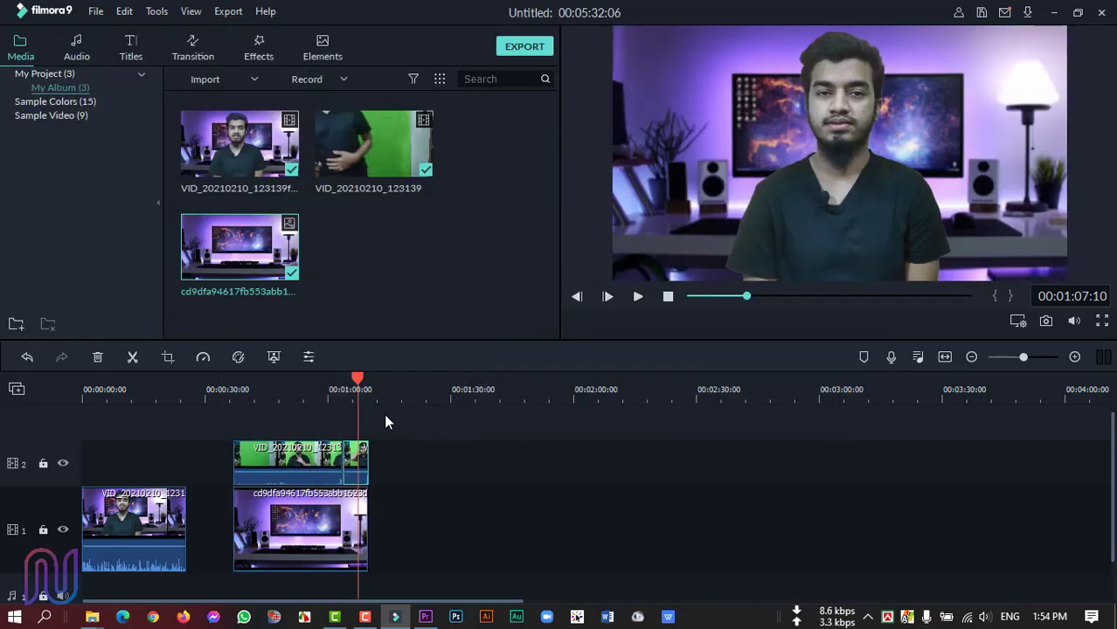
- Try a different scale and a rotation of 83.66 on the cropped segment at 00:01:05:20, and reset both Transform values
left_click_drag(358, 384, 363, 382)
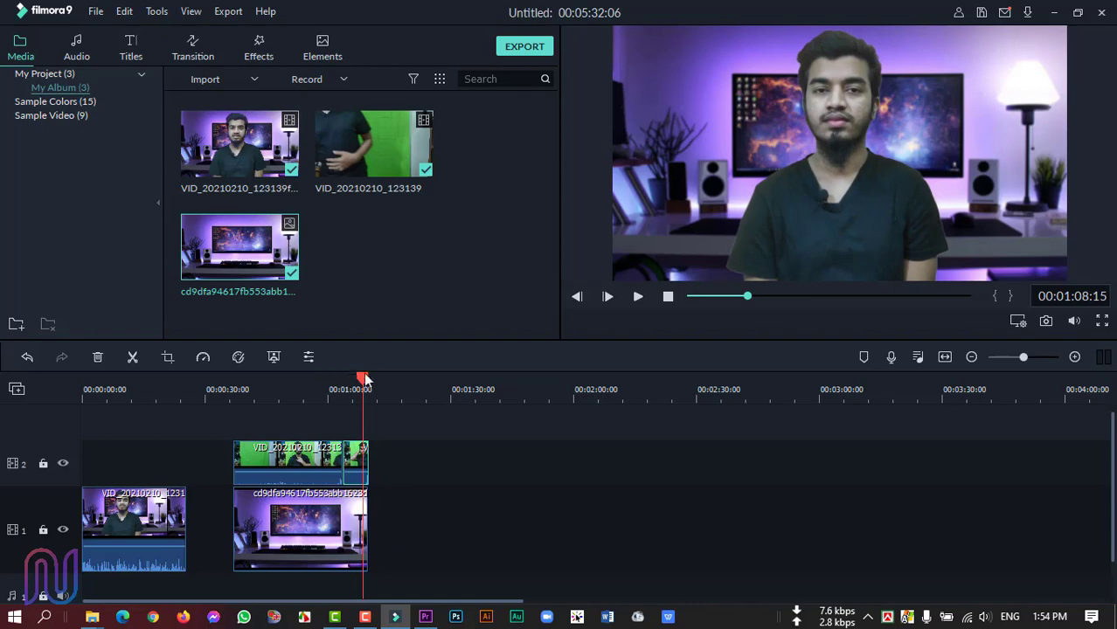
mouse_move(364, 376)
left_mouse_down()
mouse_move(379, 378)
mouse_move(351, 377)
left_mouse_up()
left_click(307, 358)
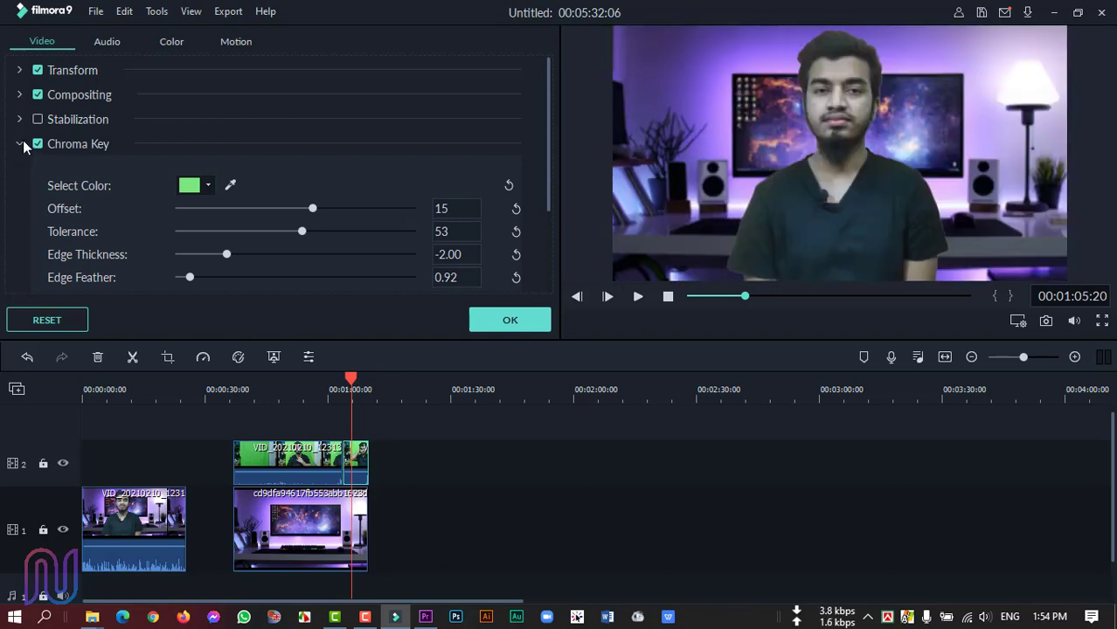
left_click(20, 144)
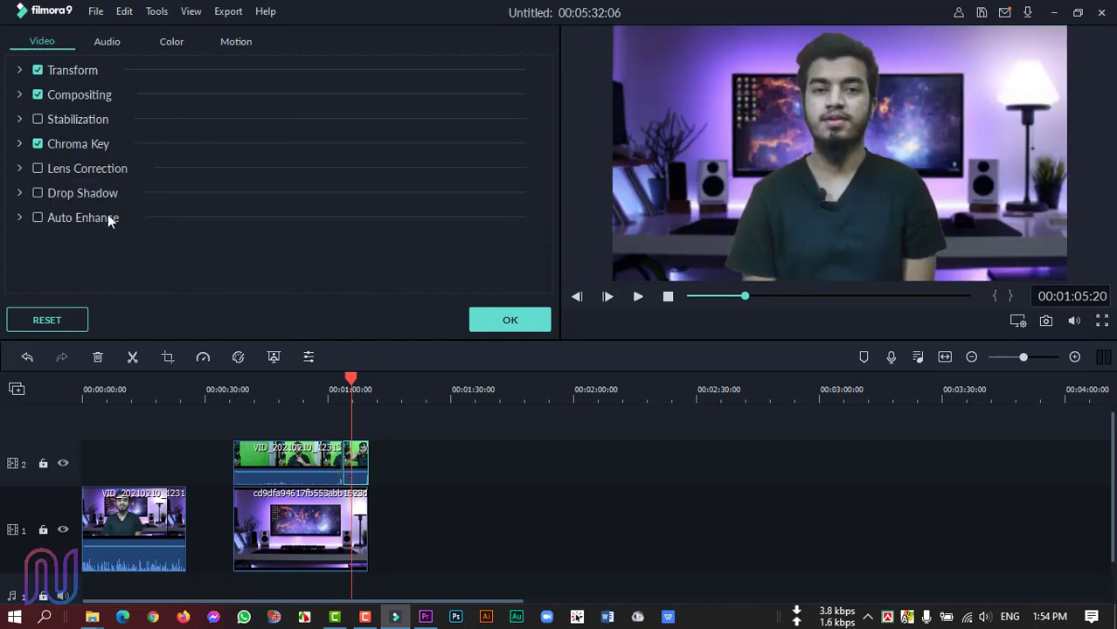
left_click(19, 71)
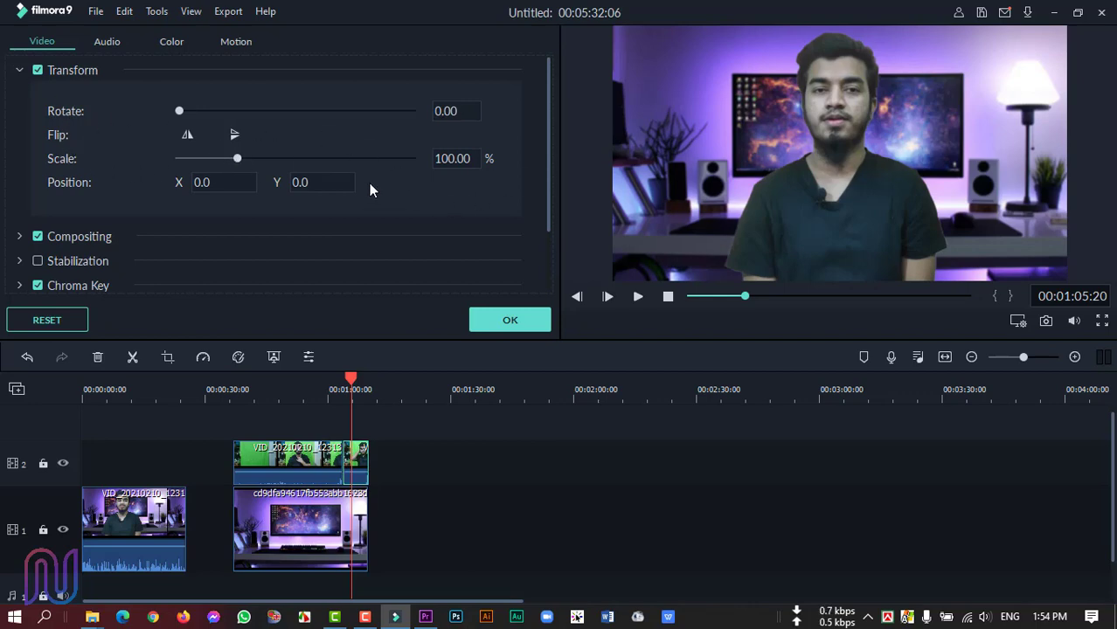
mouse_move(238, 159)
left_mouse_down()
mouse_move(255, 161)
mouse_move(235, 160)
left_mouse_up()
left_click(515, 158)
left_click_drag(182, 111, 237, 110)
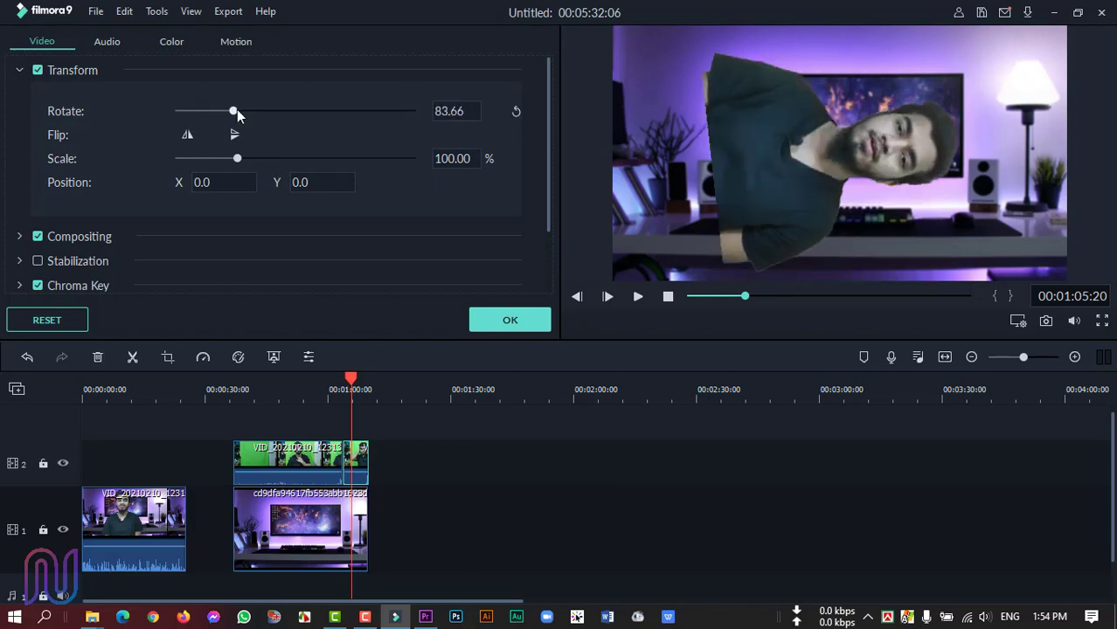
left_click(517, 112)
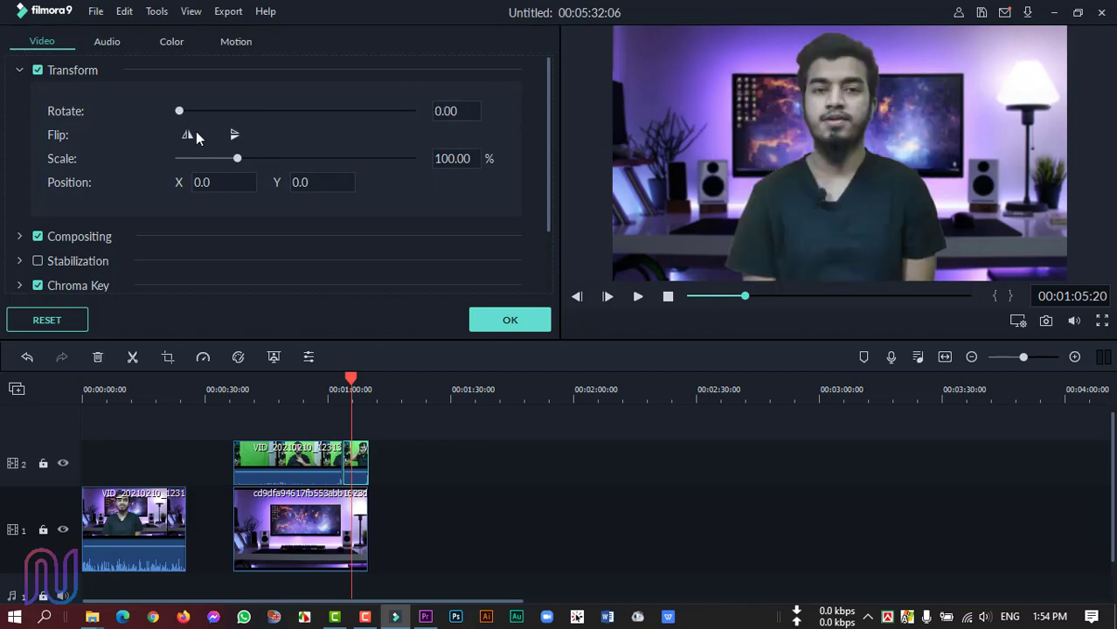
left_click(20, 72)
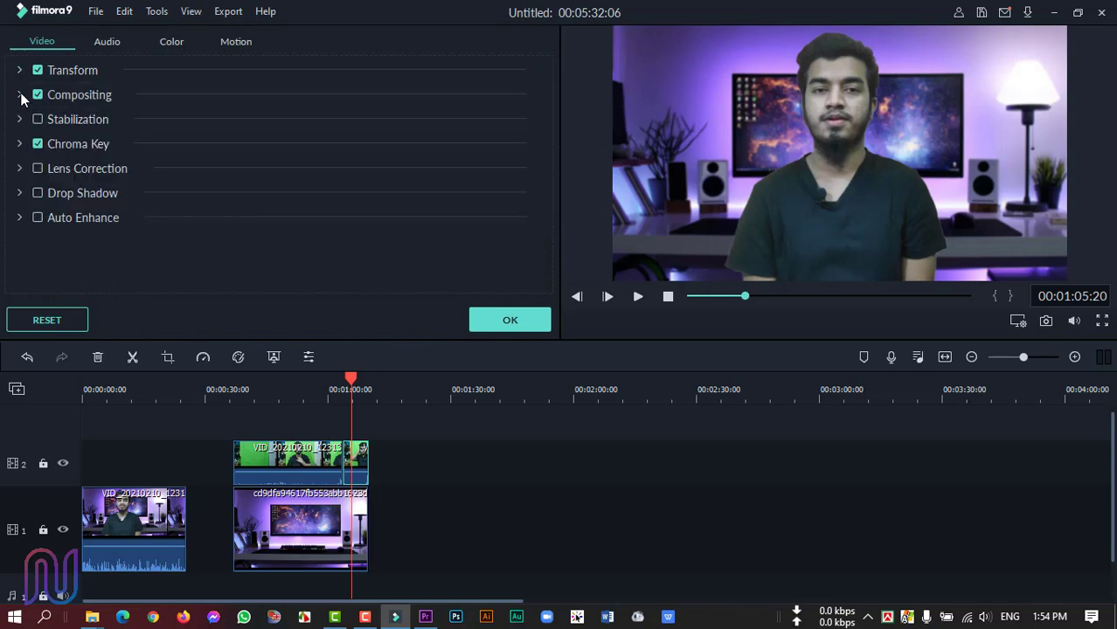
- Examine the segment's Compositing blending modes and opacity, plus the Stabilization and Lens Correction settings
left_click(20, 95)
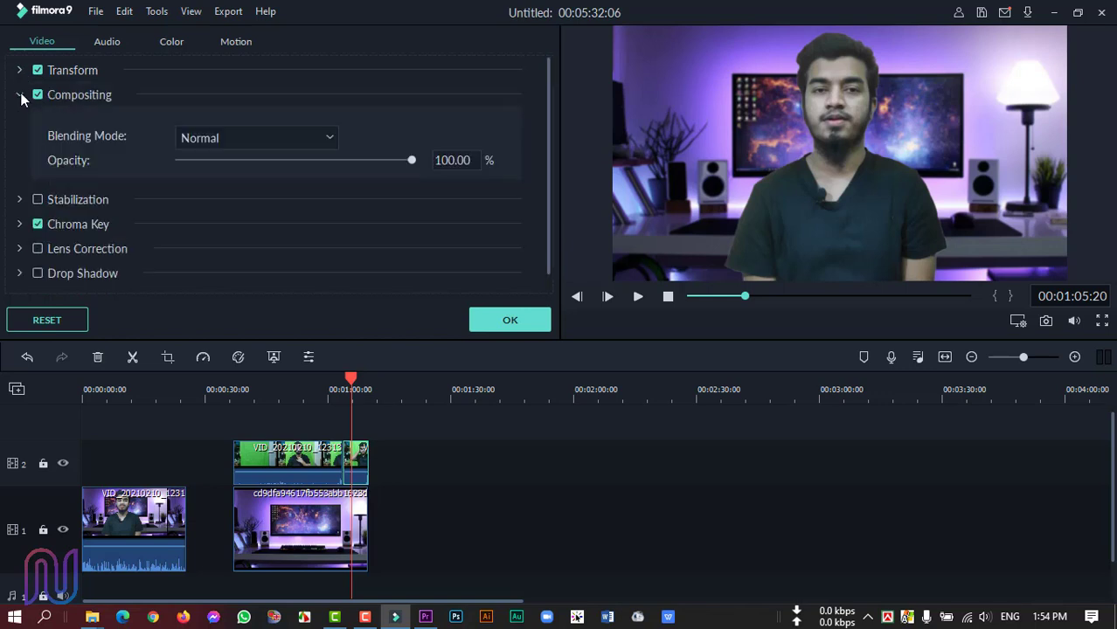
left_click(330, 140)
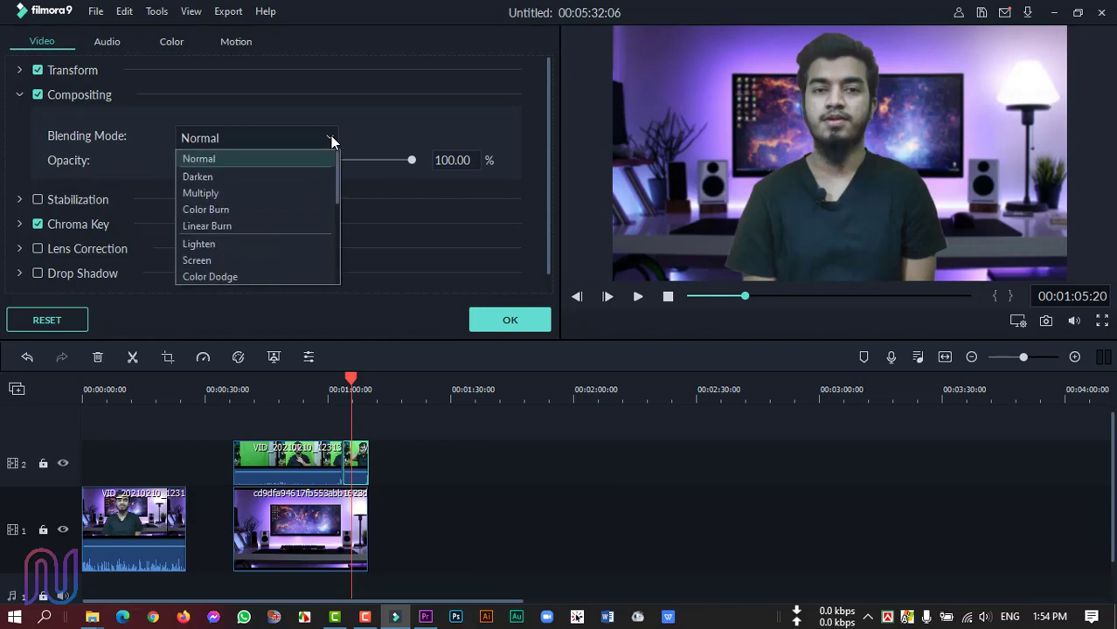
left_click(330, 138)
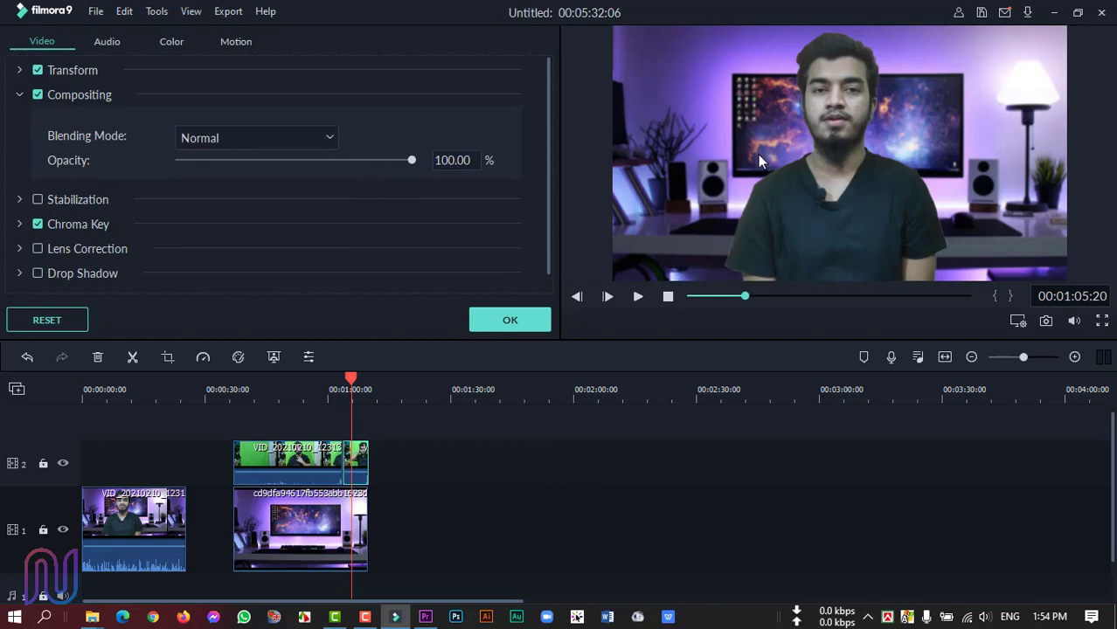
left_click(21, 95)
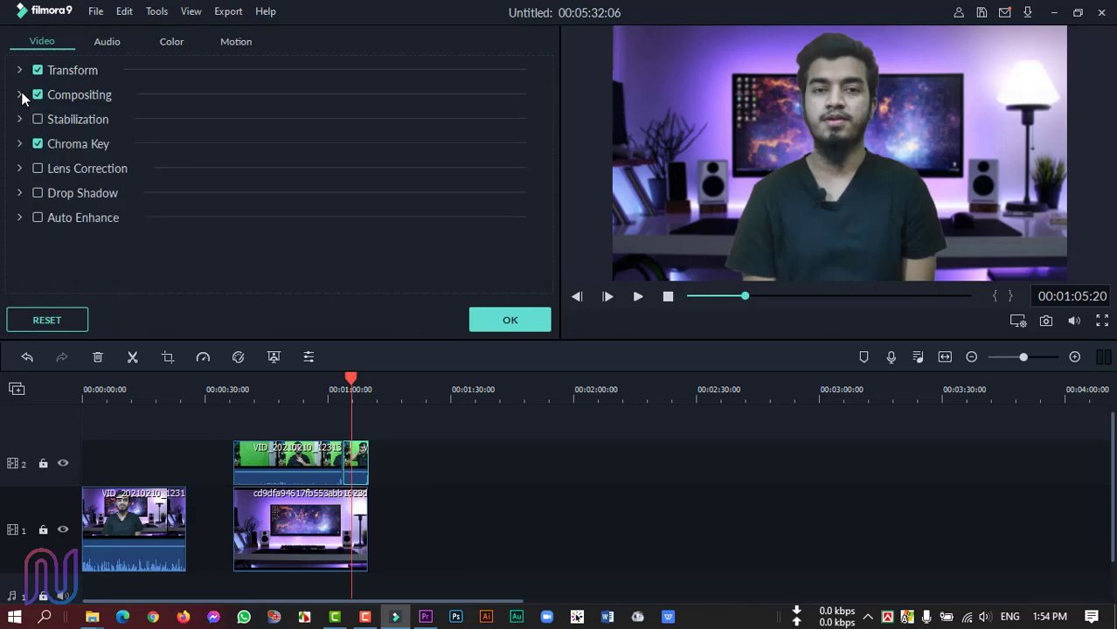
left_click(19, 120)
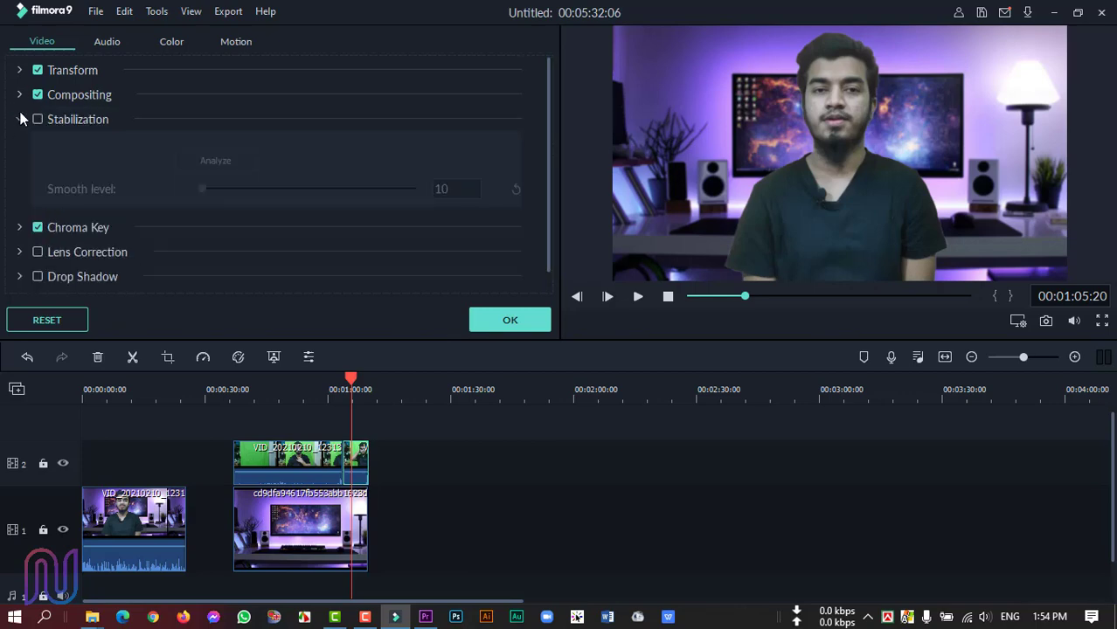
left_click(20, 120)
left_click(17, 168)
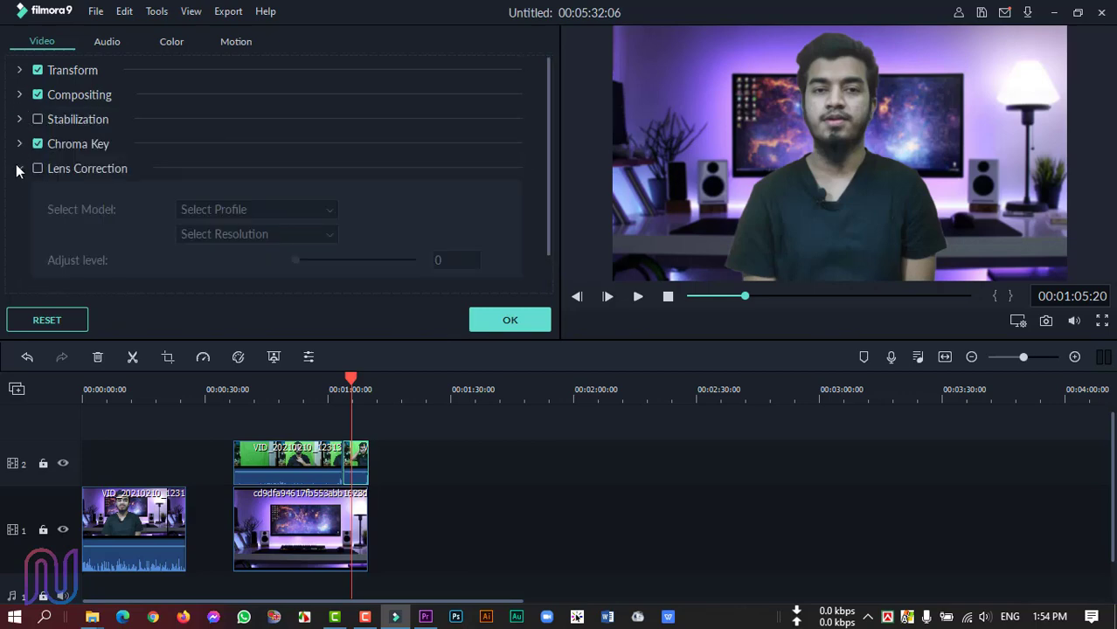
left_click(17, 170)
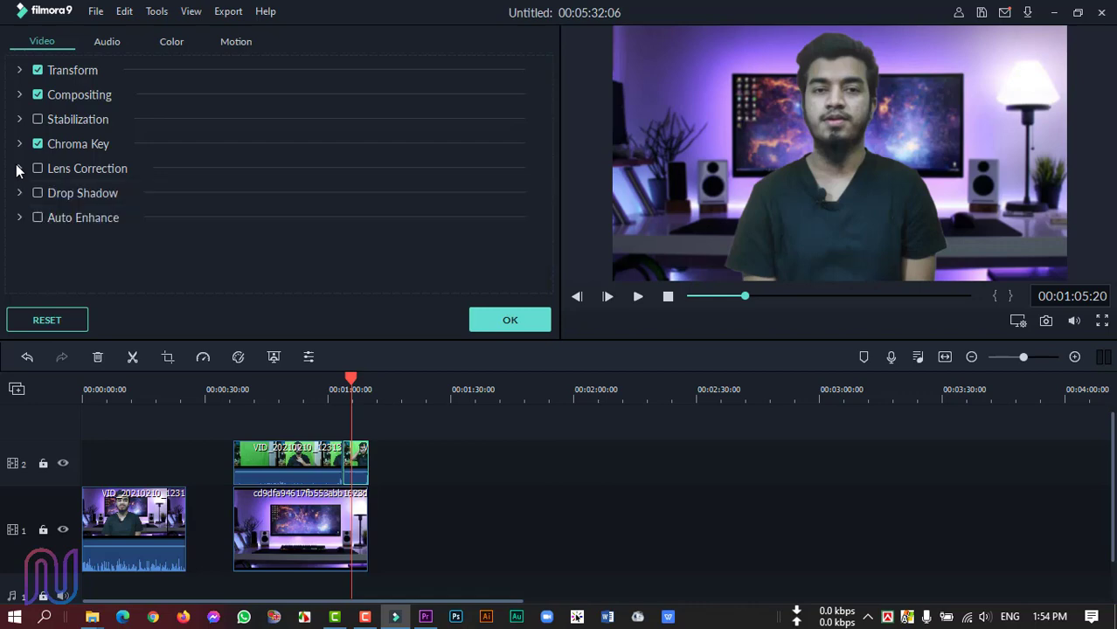
- Examine the segment's audio settings for volume, fades, pitch, equalizer and background noise removal
left_click(108, 42)
scroll(297, 223, "down", 2)
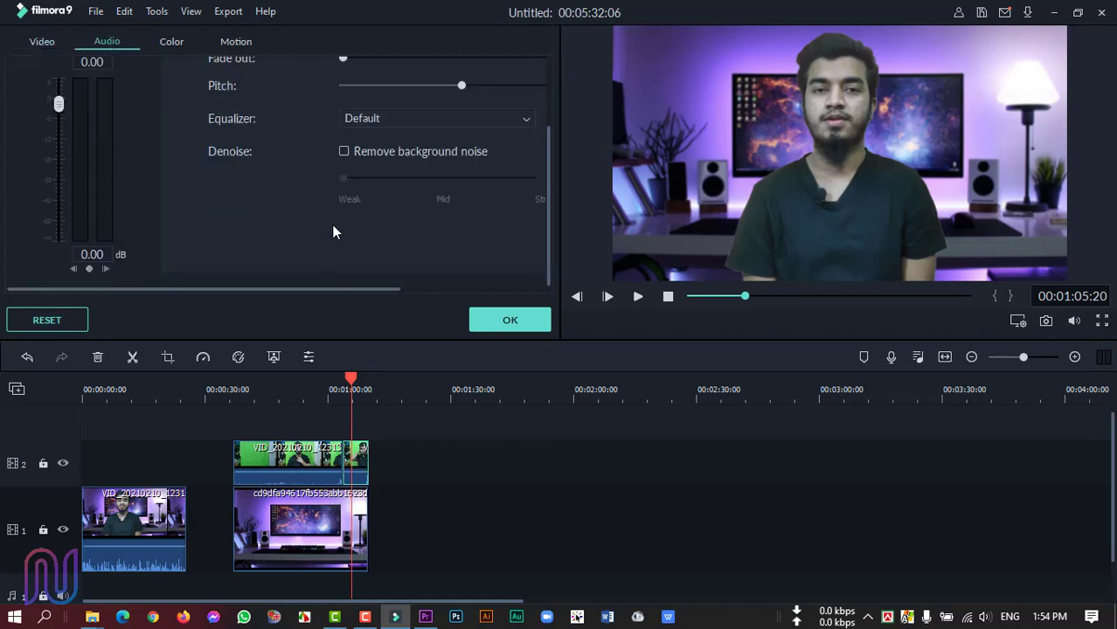
scroll(330, 229, "up", 2)
mouse_move(316, 484)
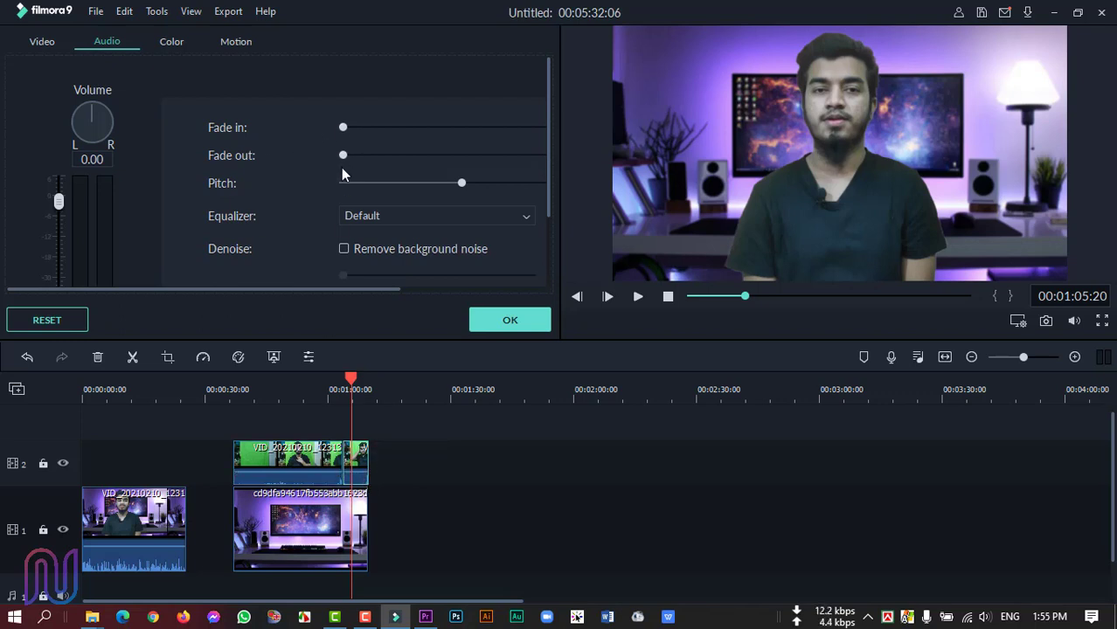
mouse_move(352, 480)
scroll(345, 162, "down", 2)
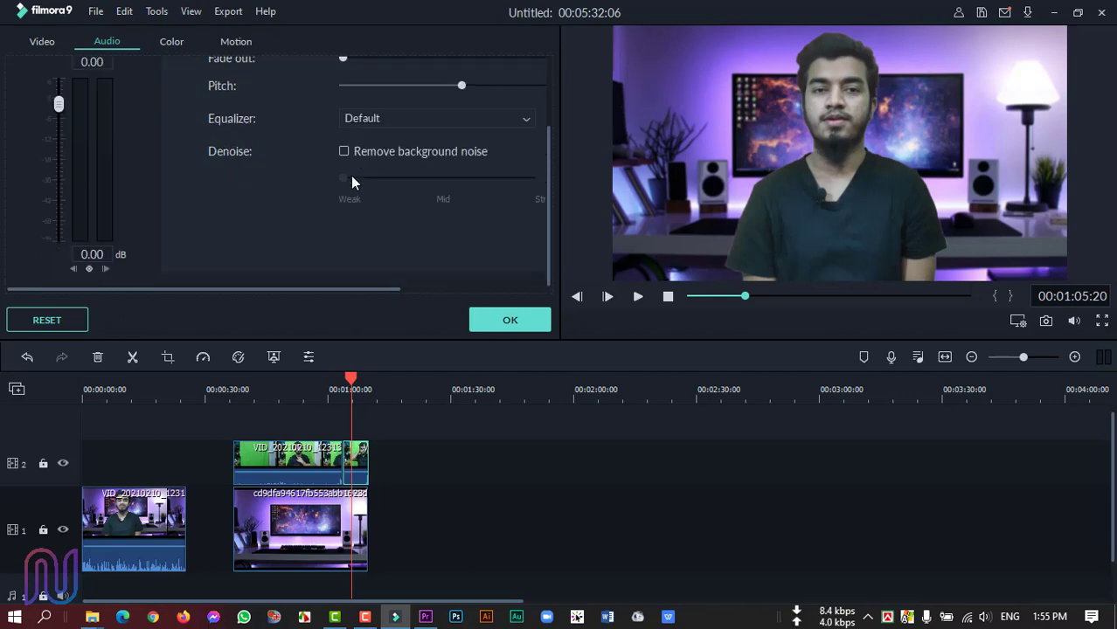
scroll(350, 175, "up", 2)
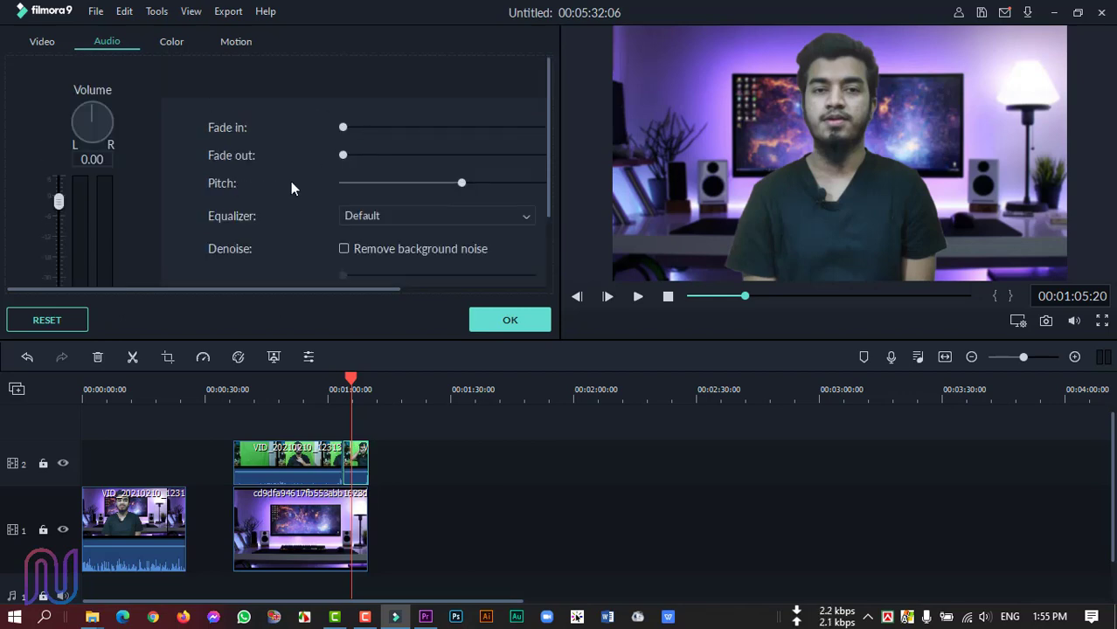
- Extend the second green-screen segment to about 00:01:39 and lengthen the background image below it to the same end point
scroll(448, 157, "down", 2)
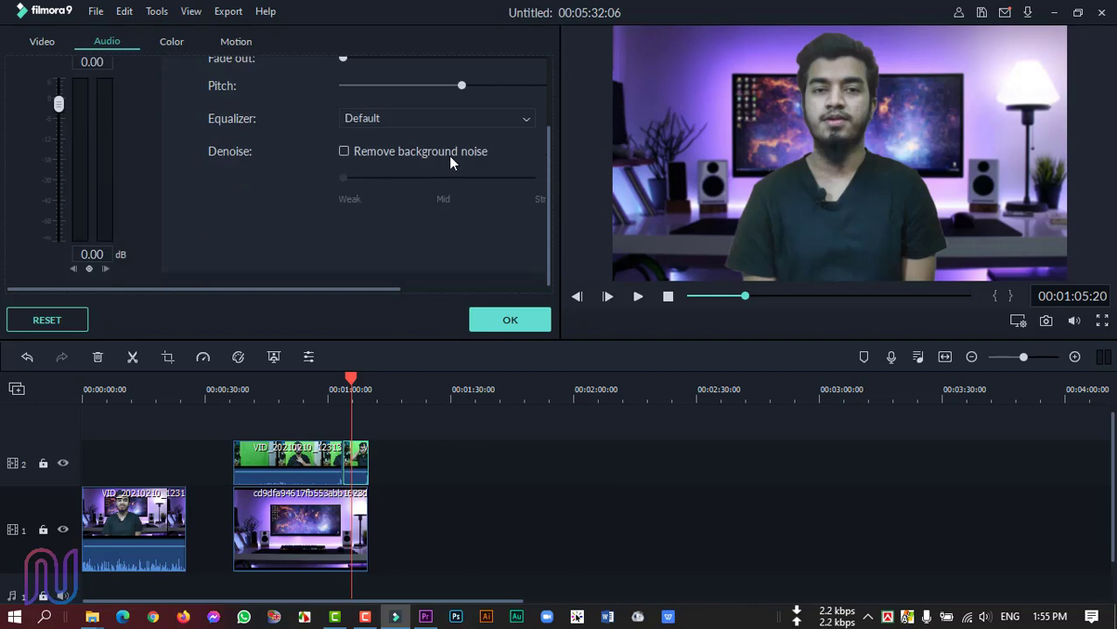
scroll(459, 160, "up", 2)
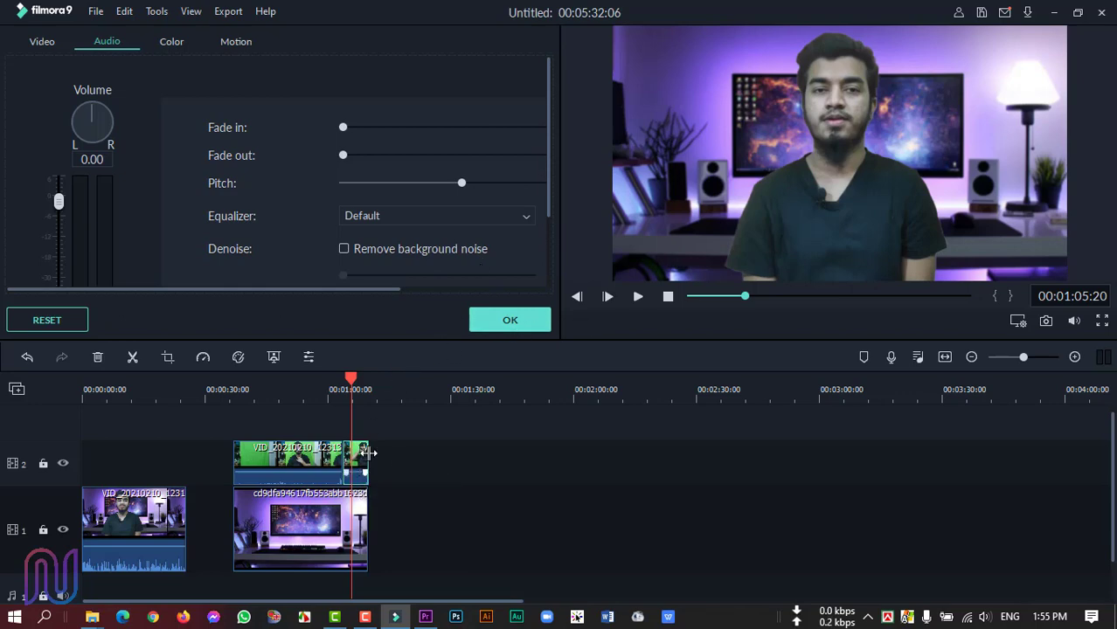
left_click_drag(368, 460, 489, 462)
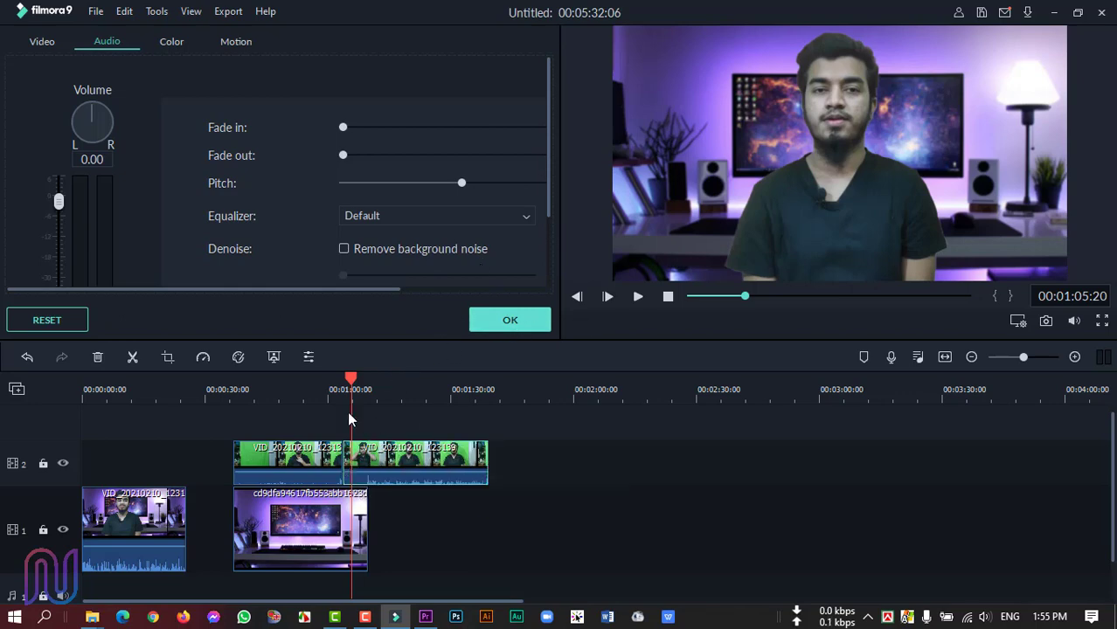
left_click_drag(354, 389, 377, 390)
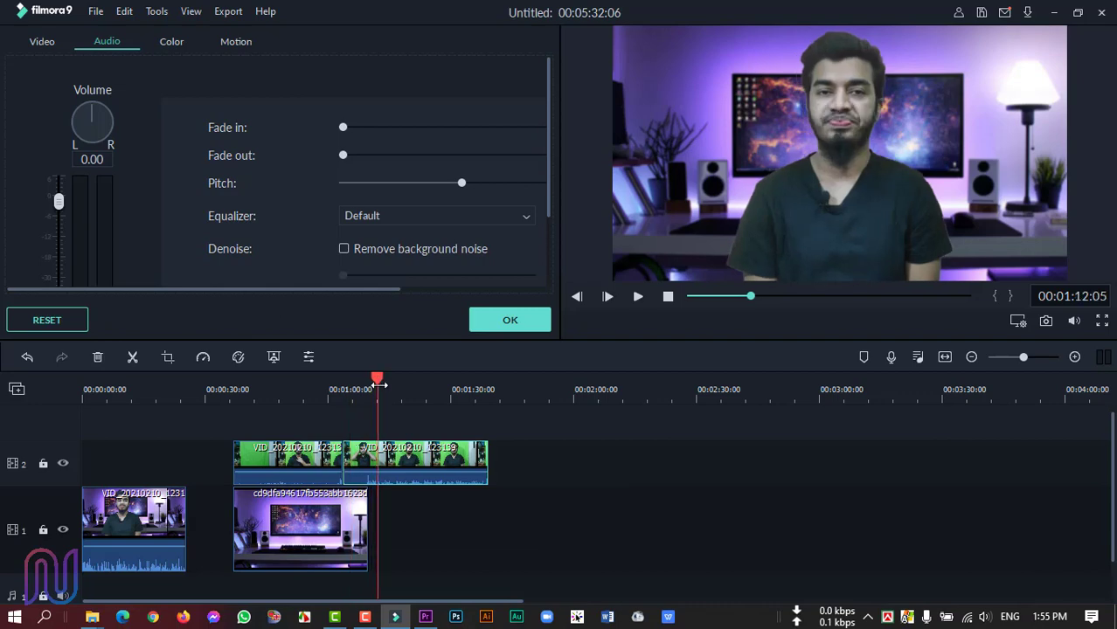
left_click(376, 506)
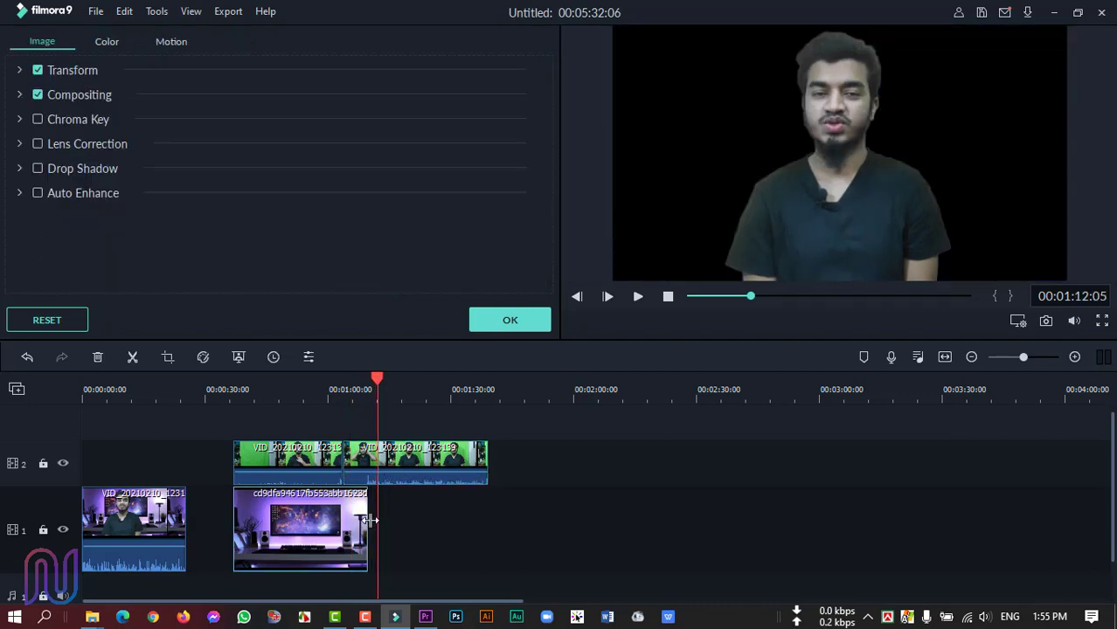
left_click_drag(367, 521, 489, 517)
- Try a raised pitch on the extended green-screen segment and play it back from 00:01:12:05
left_click(398, 461)
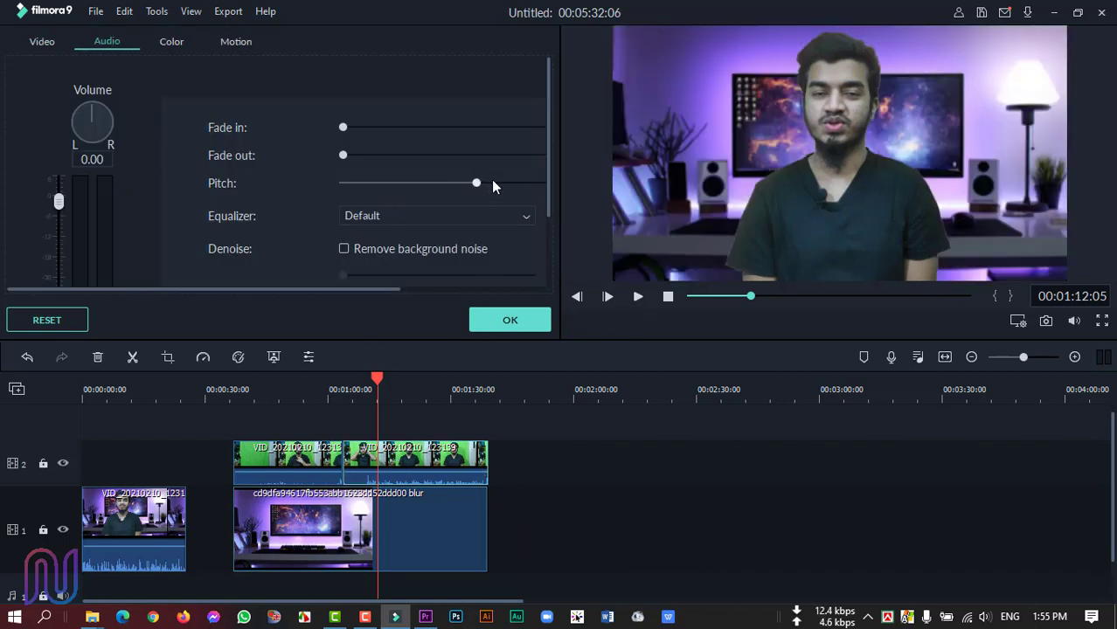
left_click(637, 299)
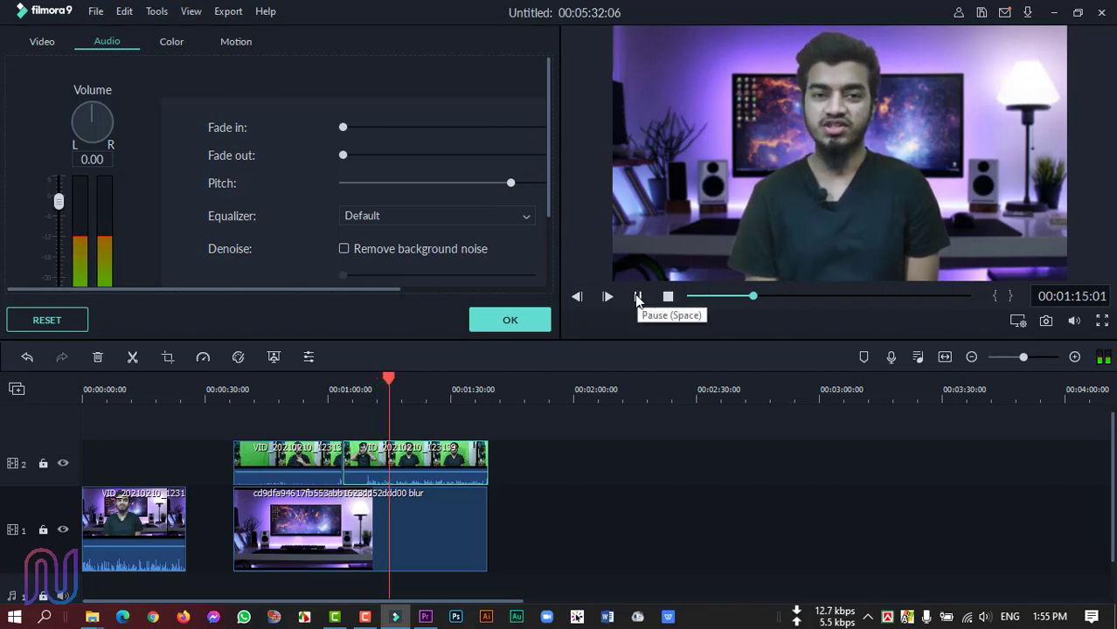
left_click(638, 299)
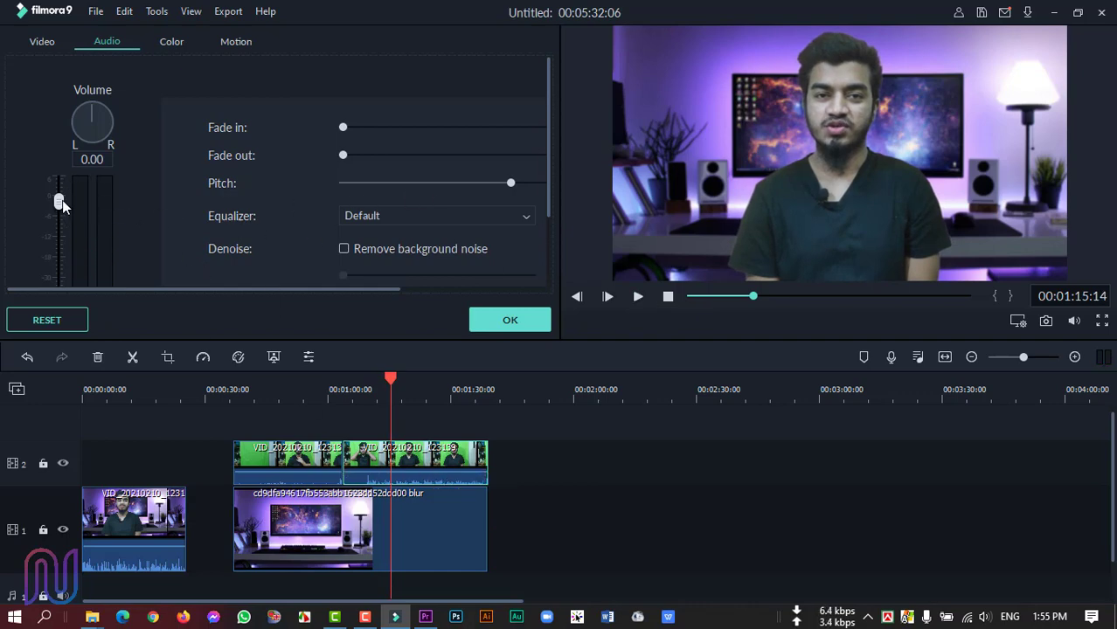
- Raise the segment's volume slightly and bring its pitch back to the default, playing the clip to check the sound
left_click_drag(61, 201, 60, 191)
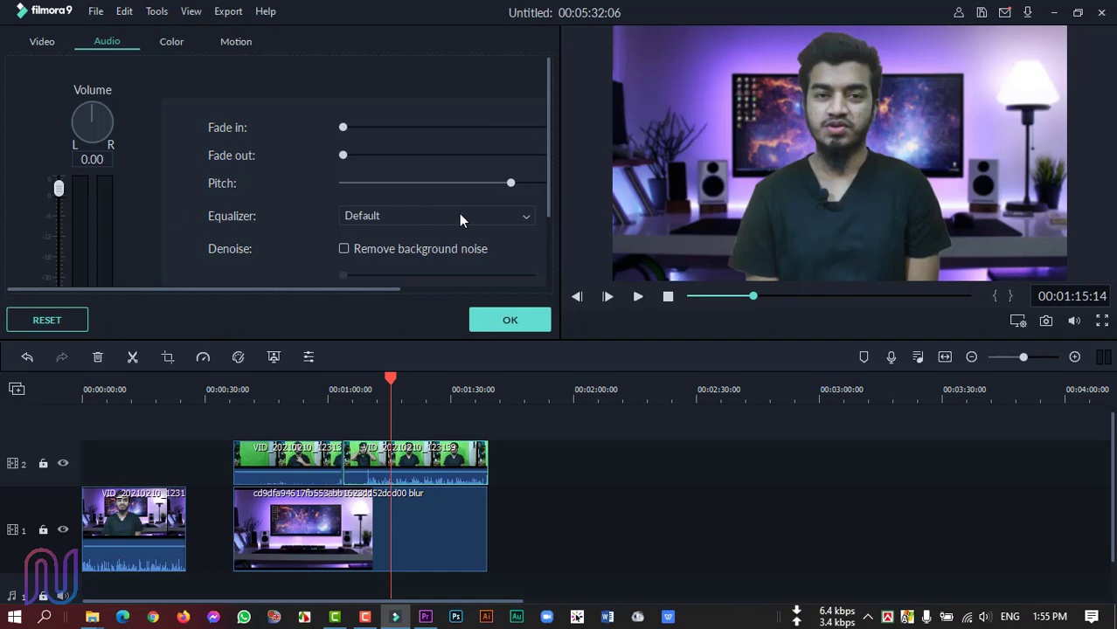
left_click_drag(60, 197, 60, 203)
left_click_drag(511, 184, 441, 186)
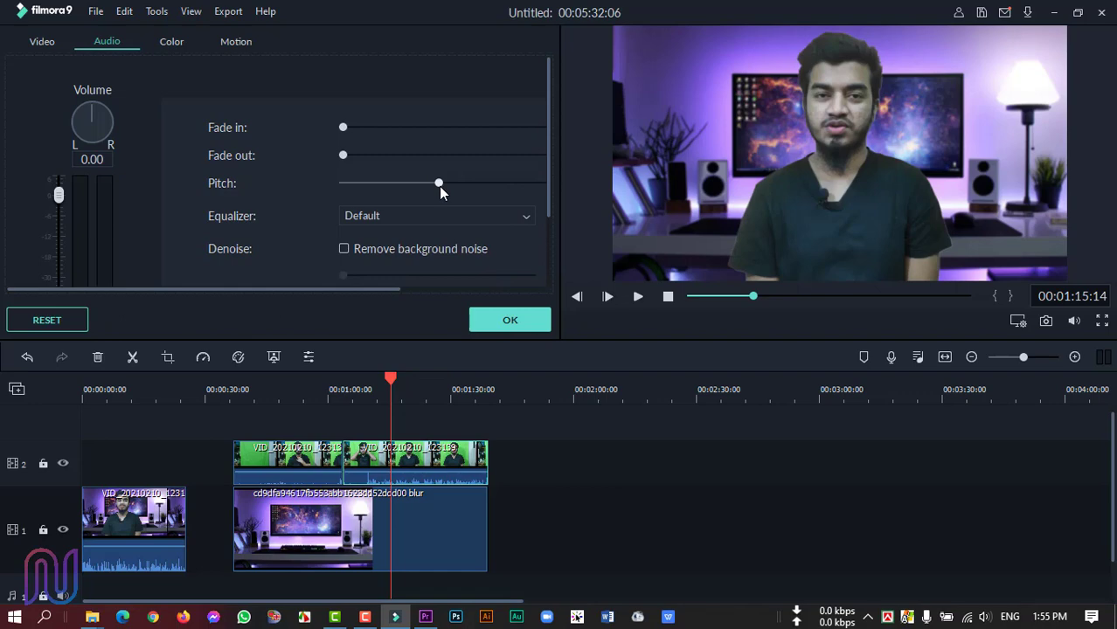
left_click(638, 297)
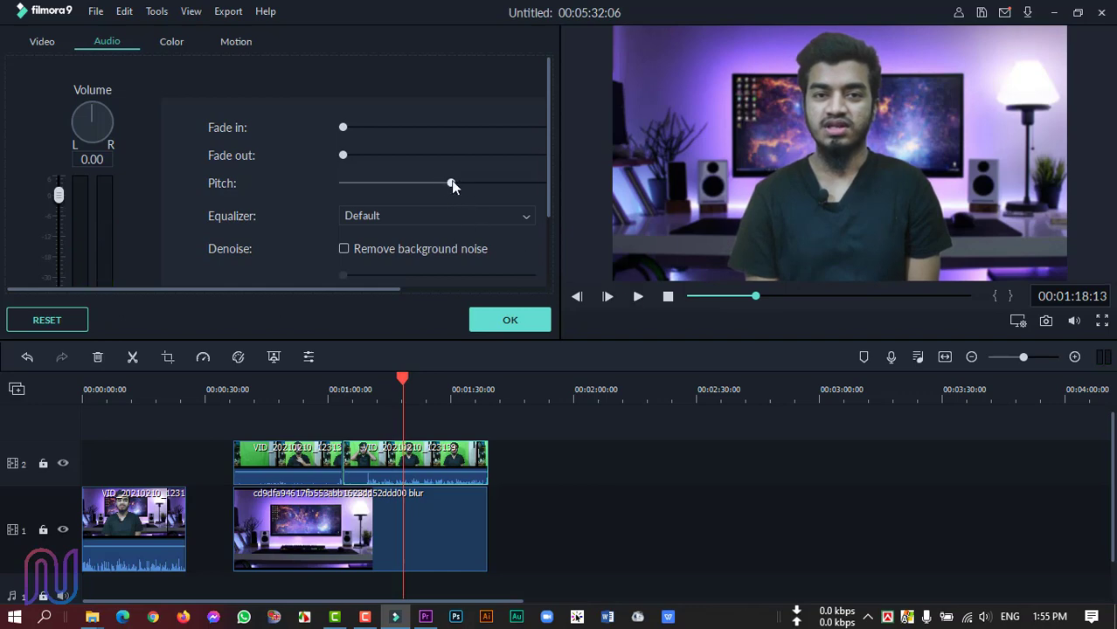
left_click(637, 296)
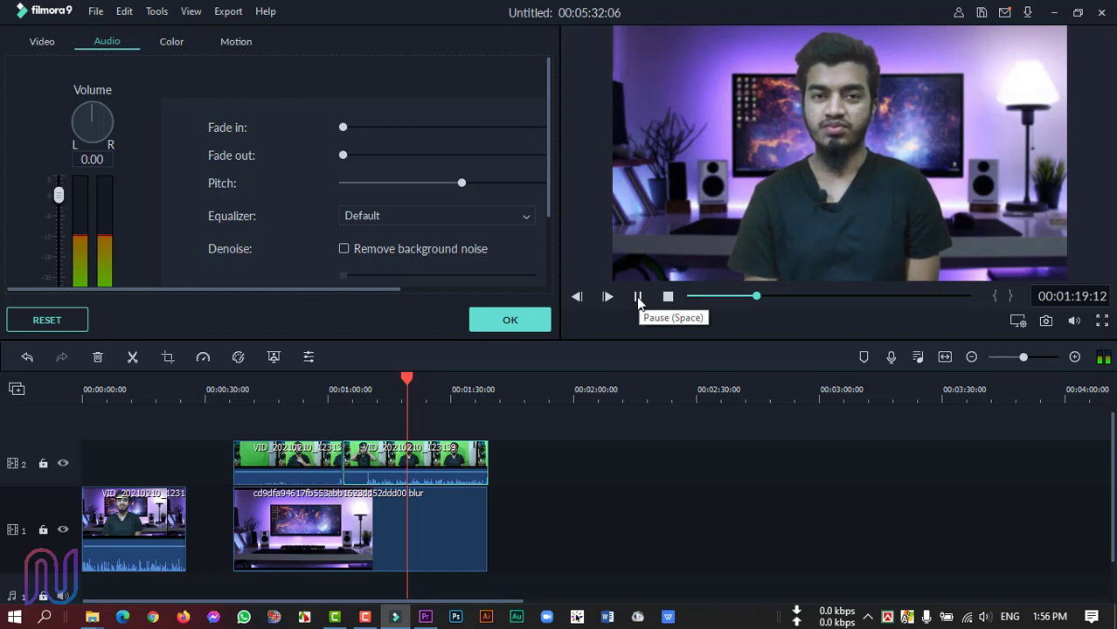
left_click(638, 297)
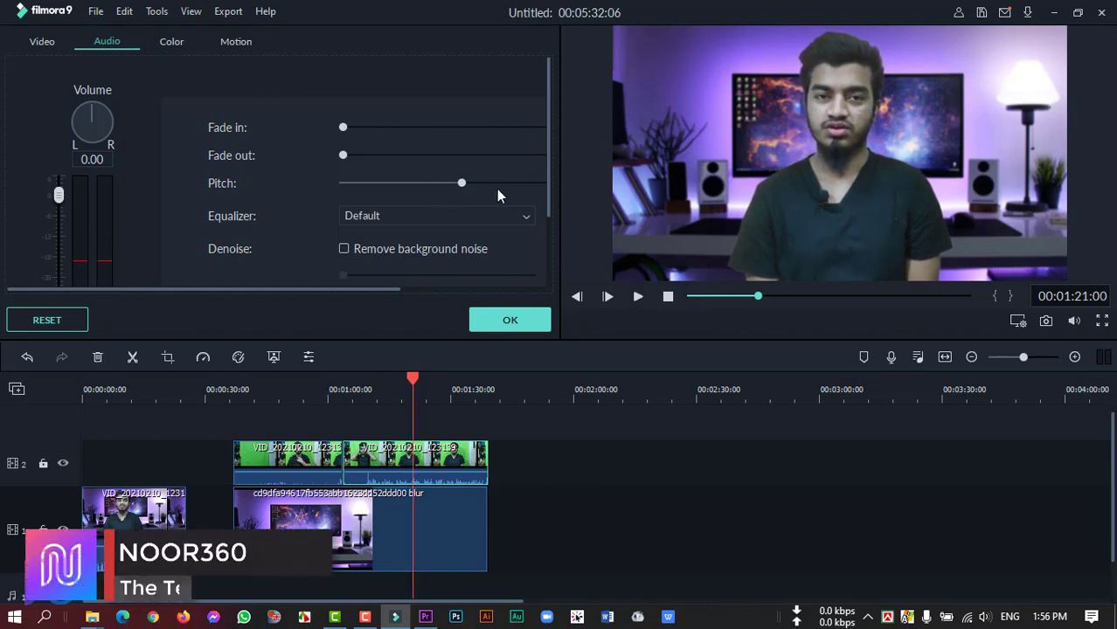
- Try a much lower pitch on the segment and play it back from 00:01:21:00
left_click_drag(462, 183, 363, 182)
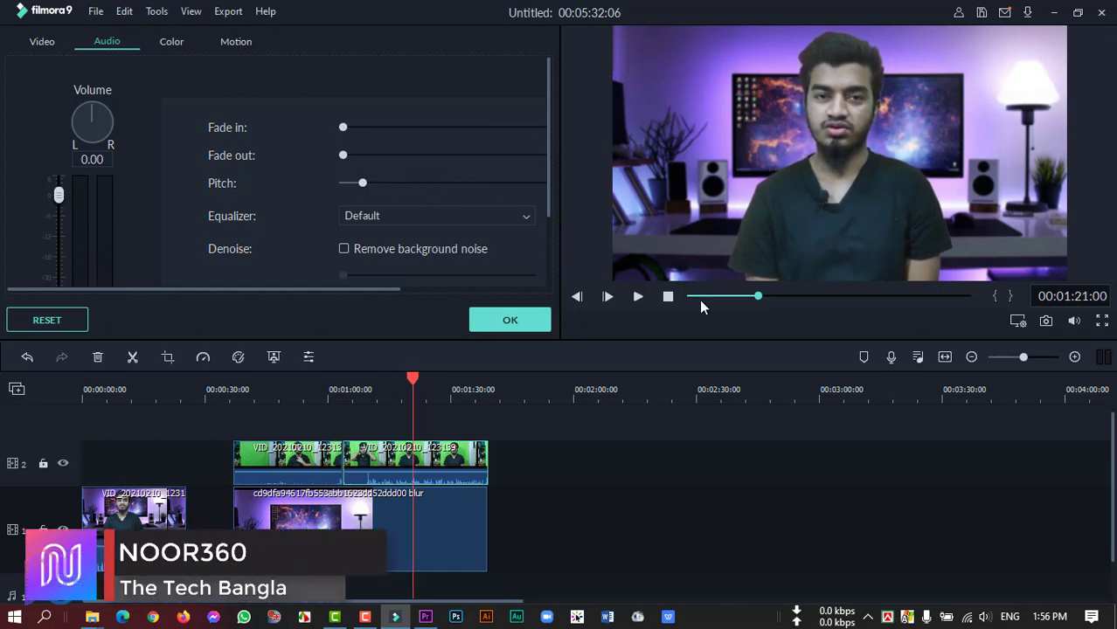
left_click(637, 297)
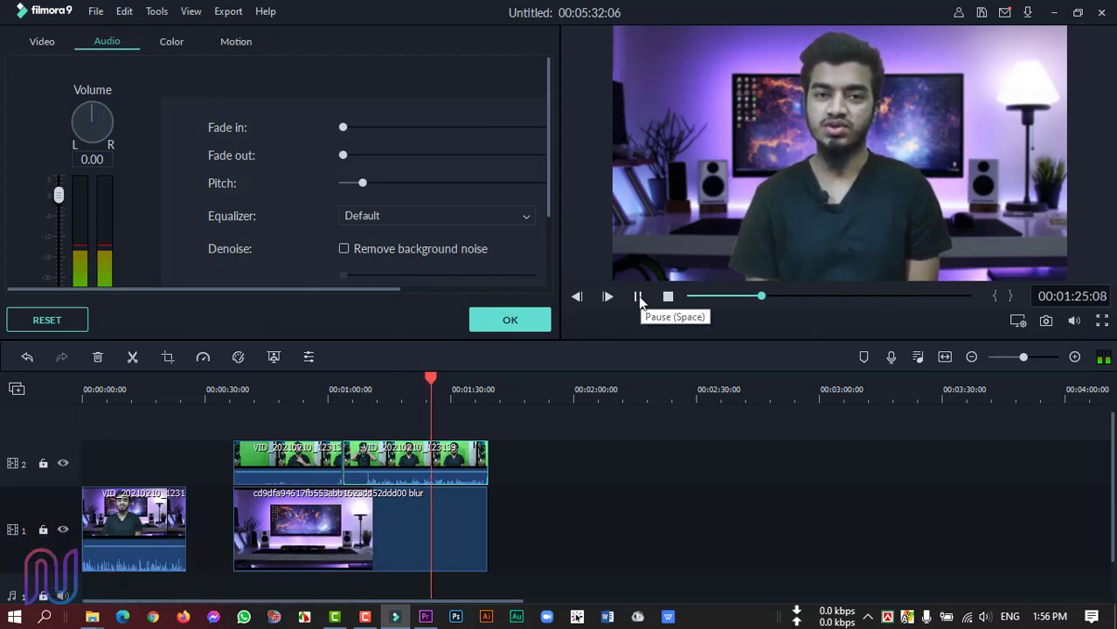
left_click(637, 297)
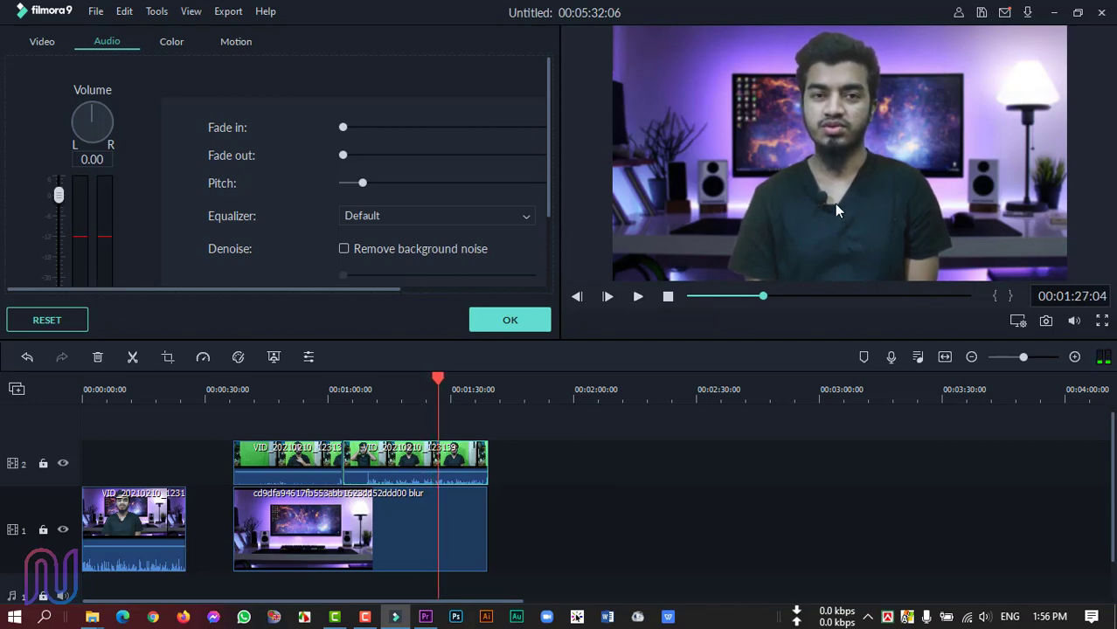
- Try the Classic equalizer preset during playback and return the segment's pitch to 0.00
left_click(437, 217)
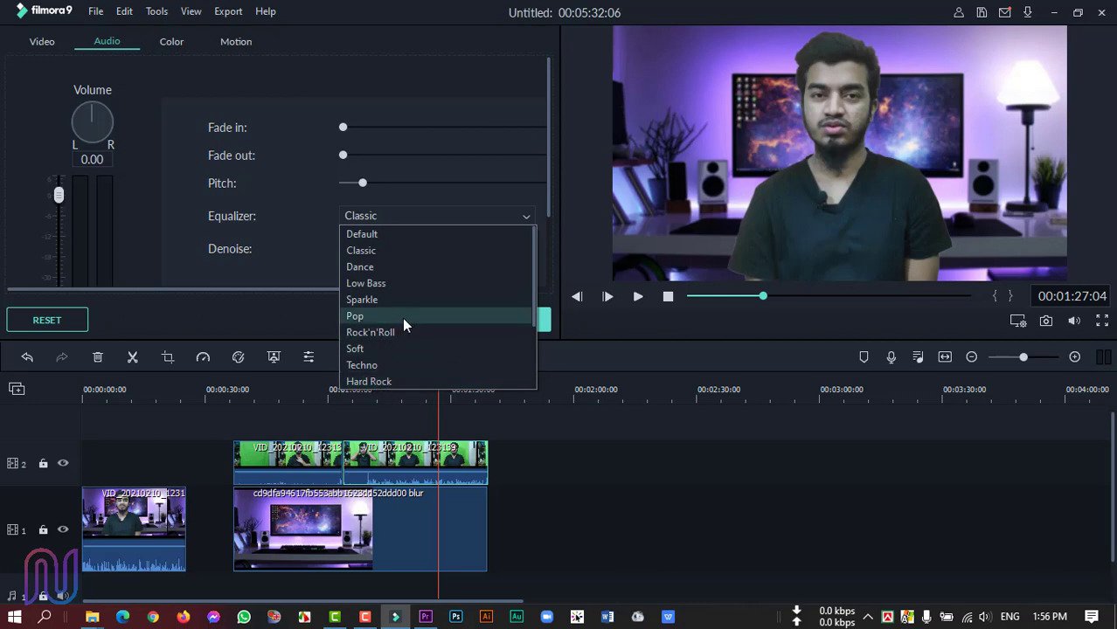
left_click(638, 297)
left_click(429, 214)
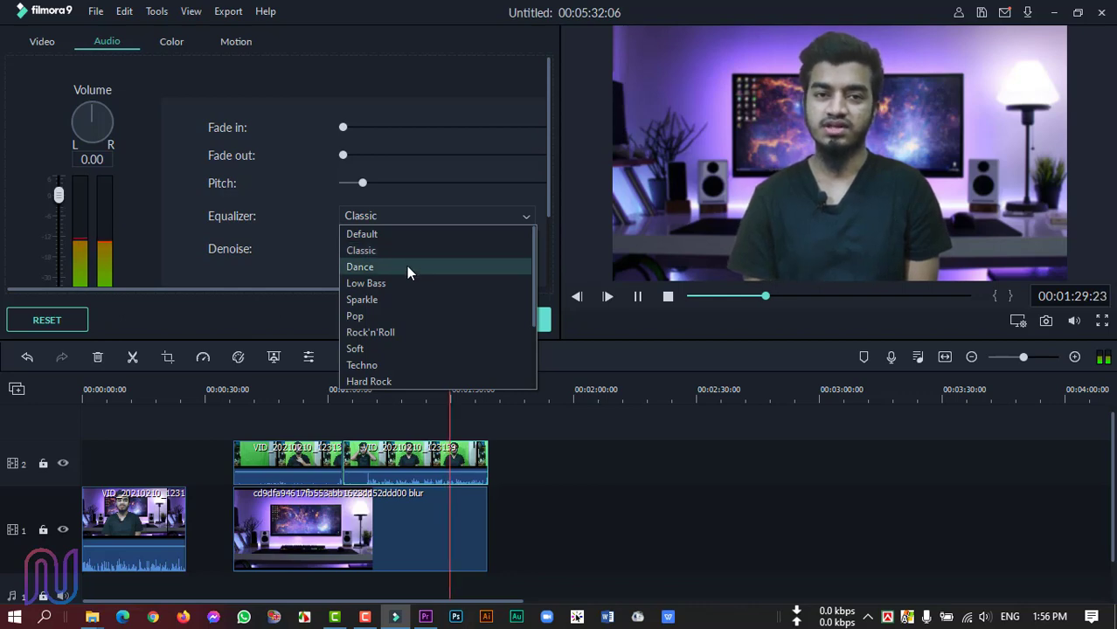
left_click(367, 184)
left_click_drag(363, 182, 464, 185)
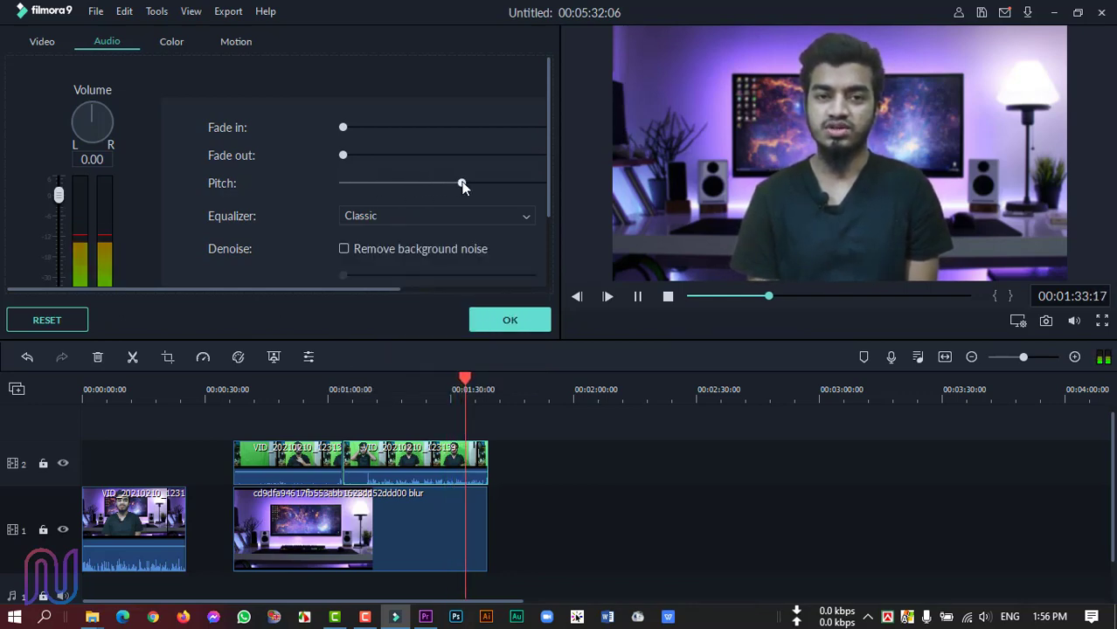
- Play the segment again from about 00:01:15 and try the Low Bass equalizer preset on it
left_click_drag(371, 288, 445, 288)
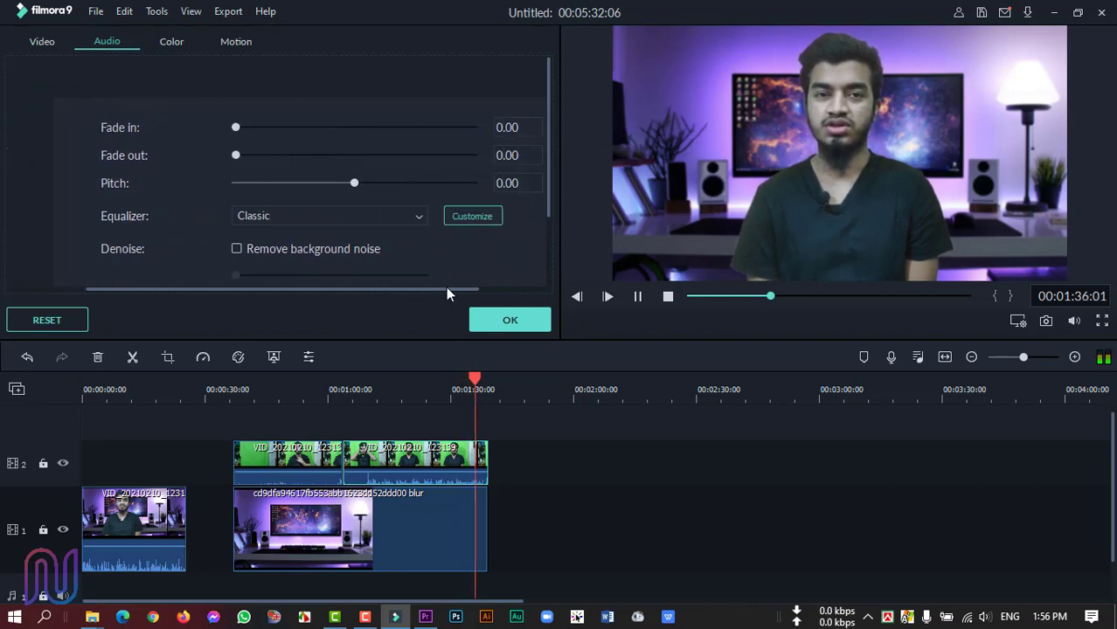
left_click(357, 215)
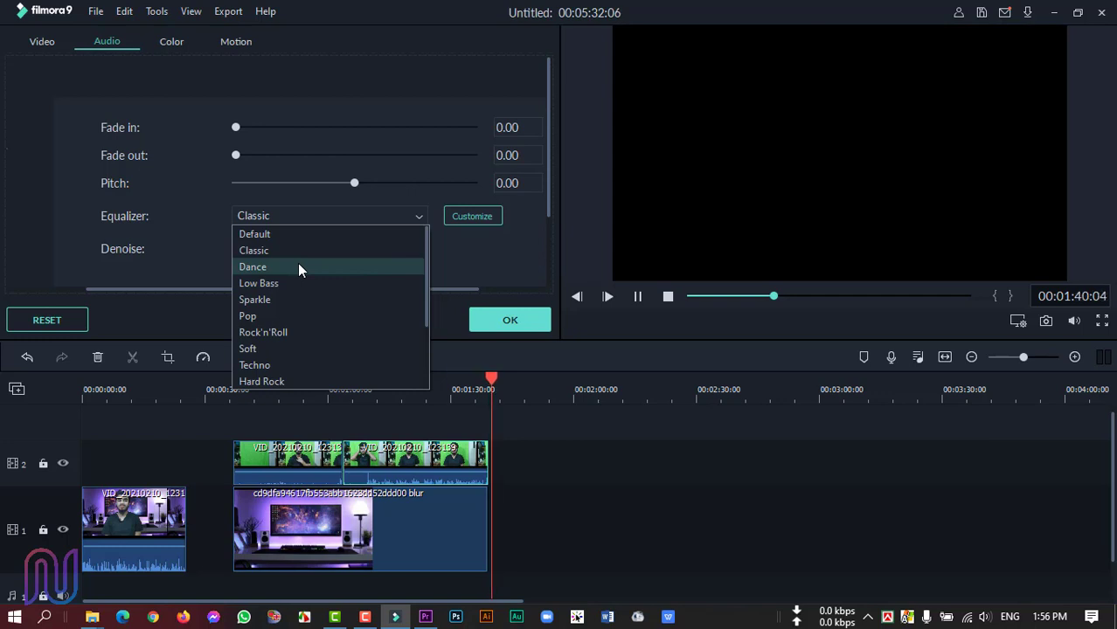
left_click(497, 262)
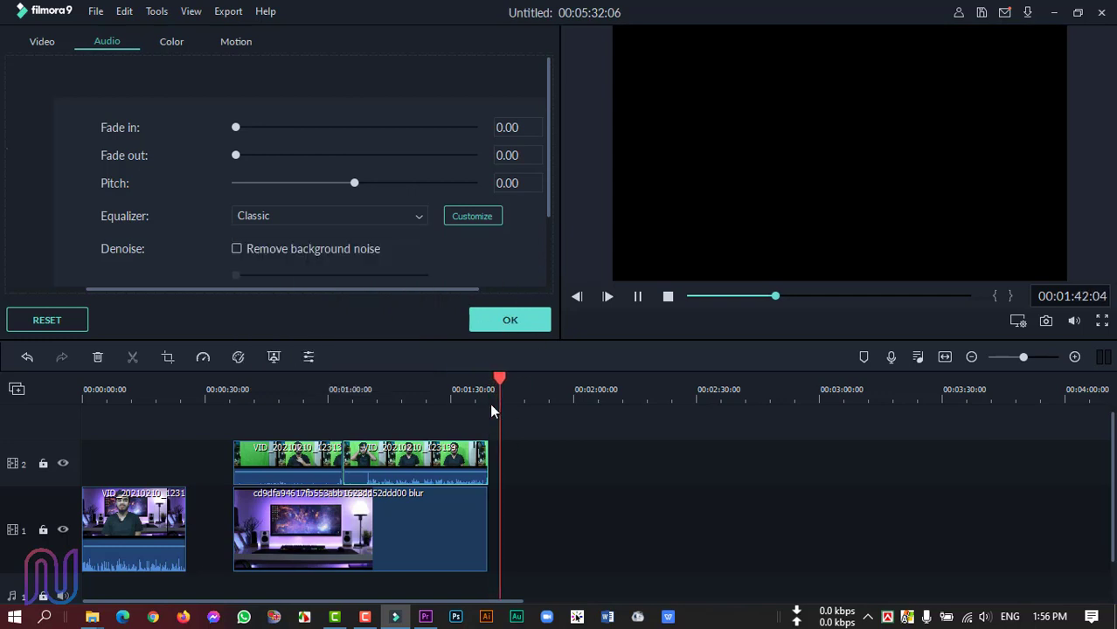
left_click_drag(499, 385, 390, 385)
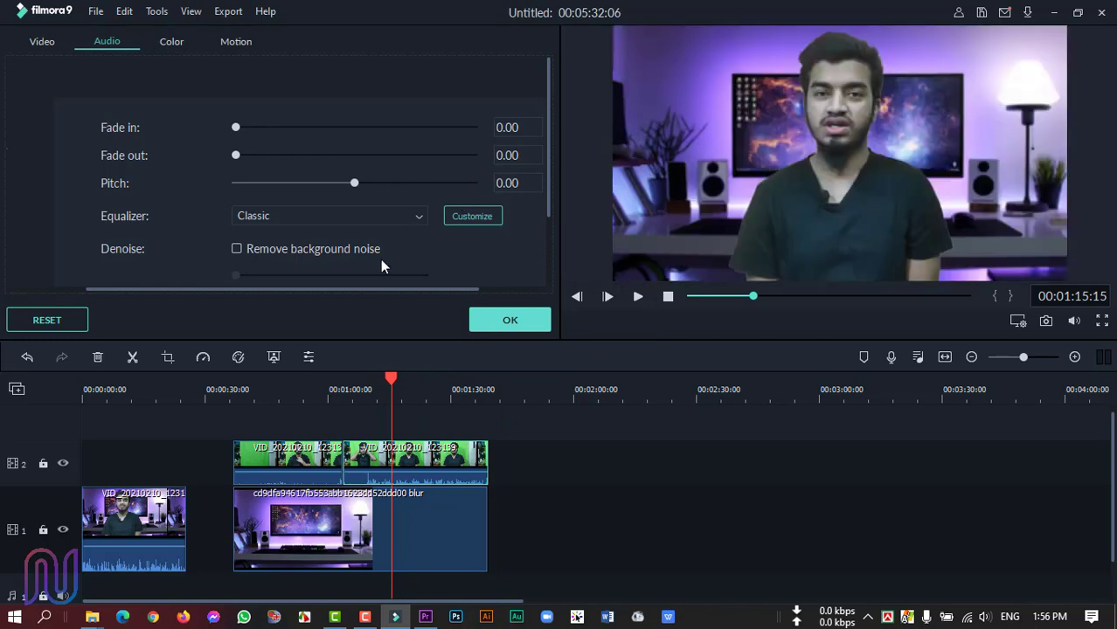
left_click(377, 218)
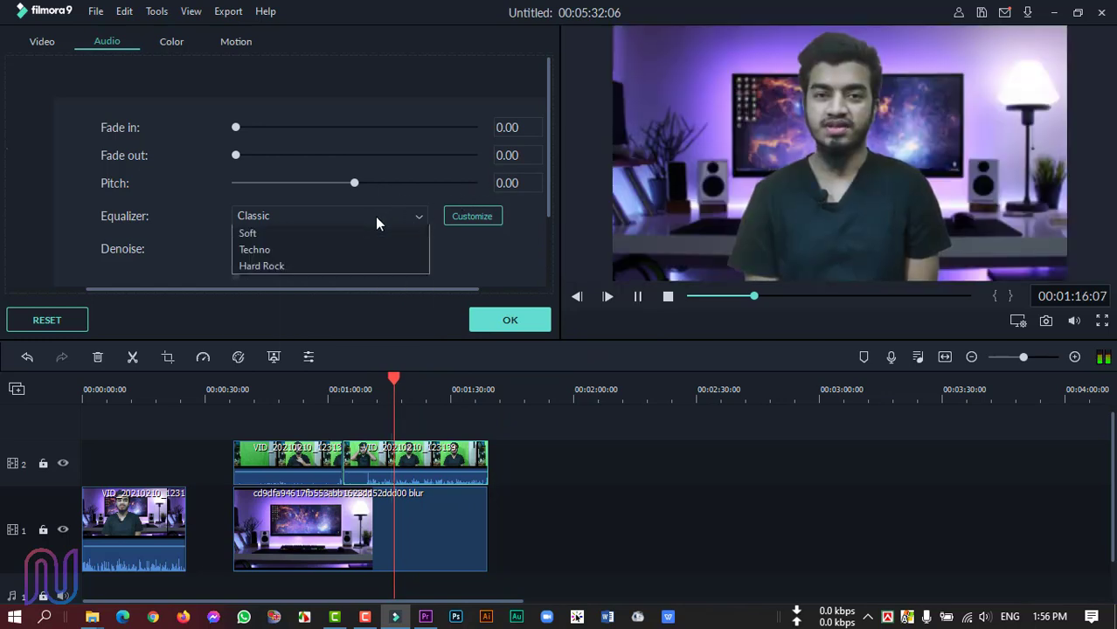
left_click(316, 287)
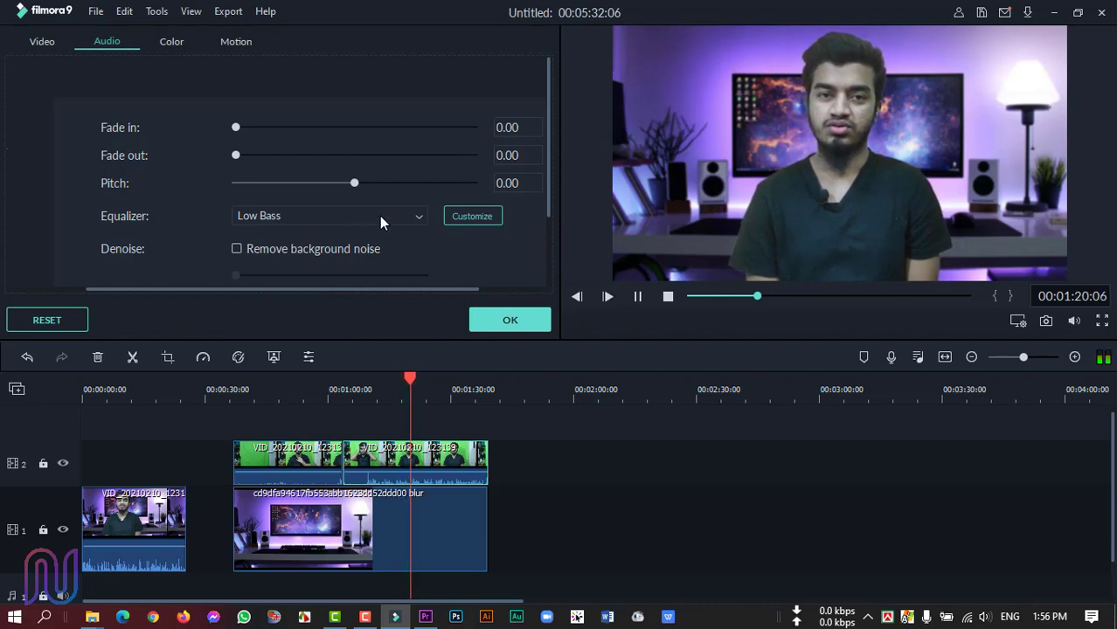
- Try the Rock'n'Roll equalizer preset during playback, stop, and set the equalizer back to Default
left_click(380, 216)
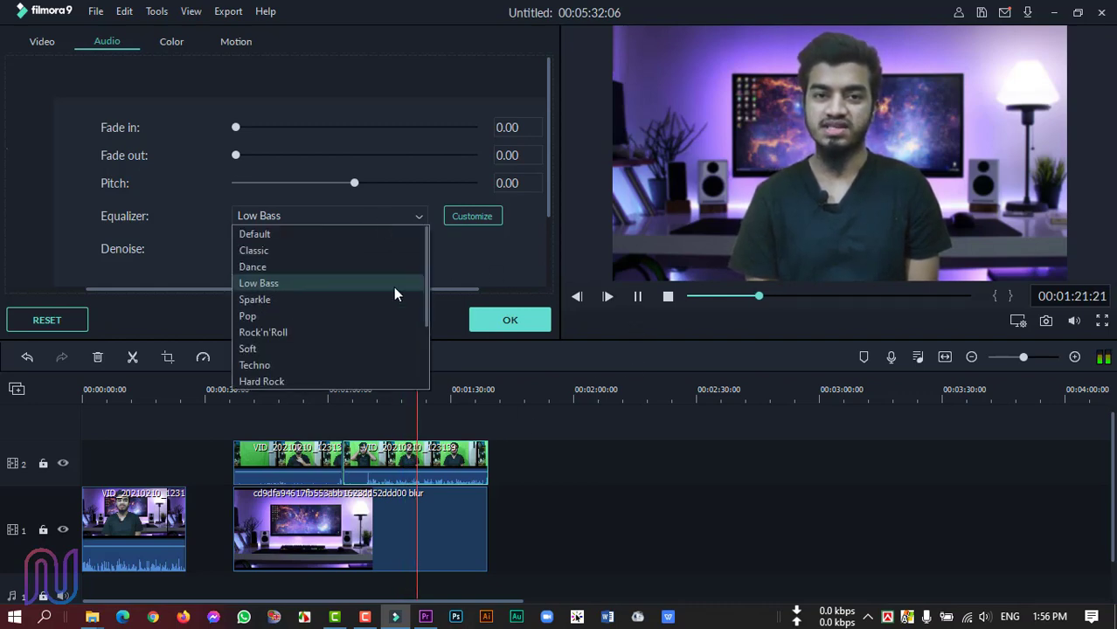
left_click(317, 333)
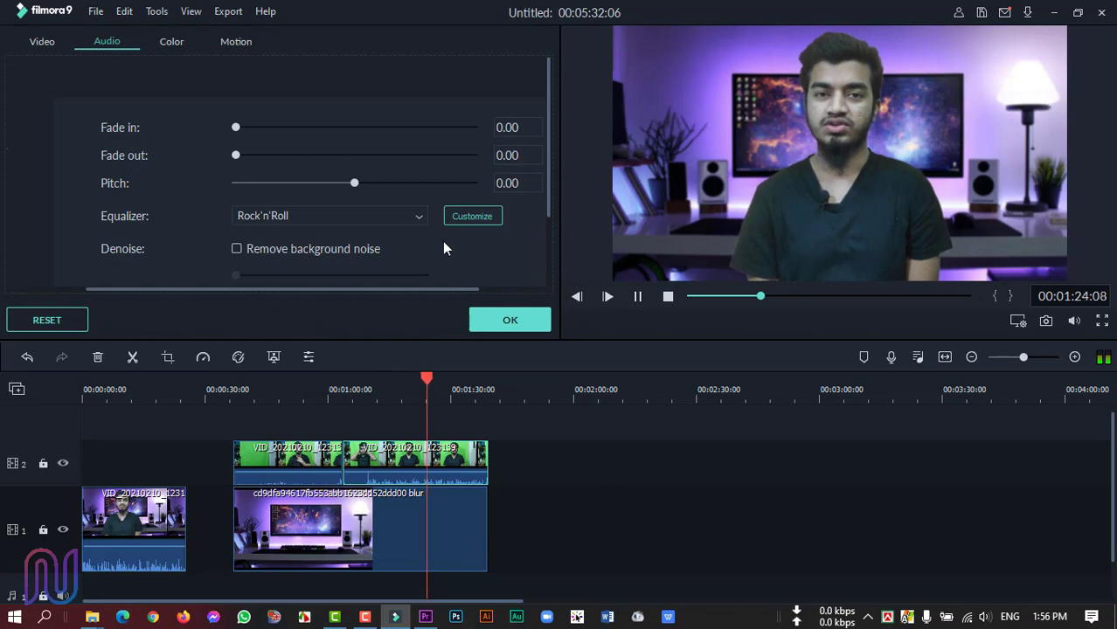
left_click(639, 297)
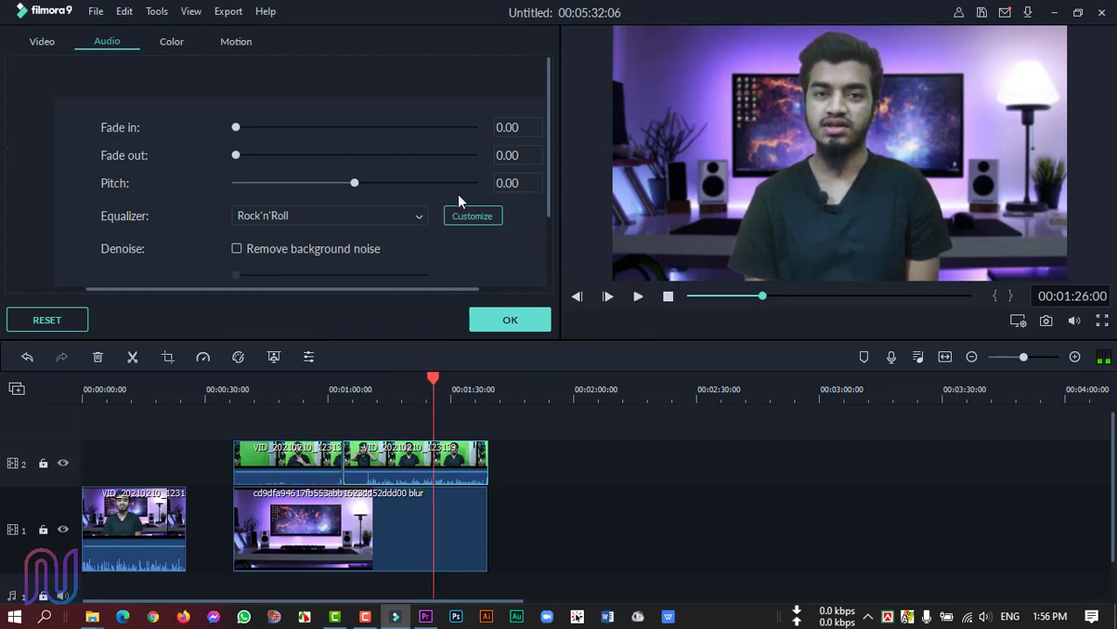
scroll(384, 215, "down", 1)
left_click(384, 216)
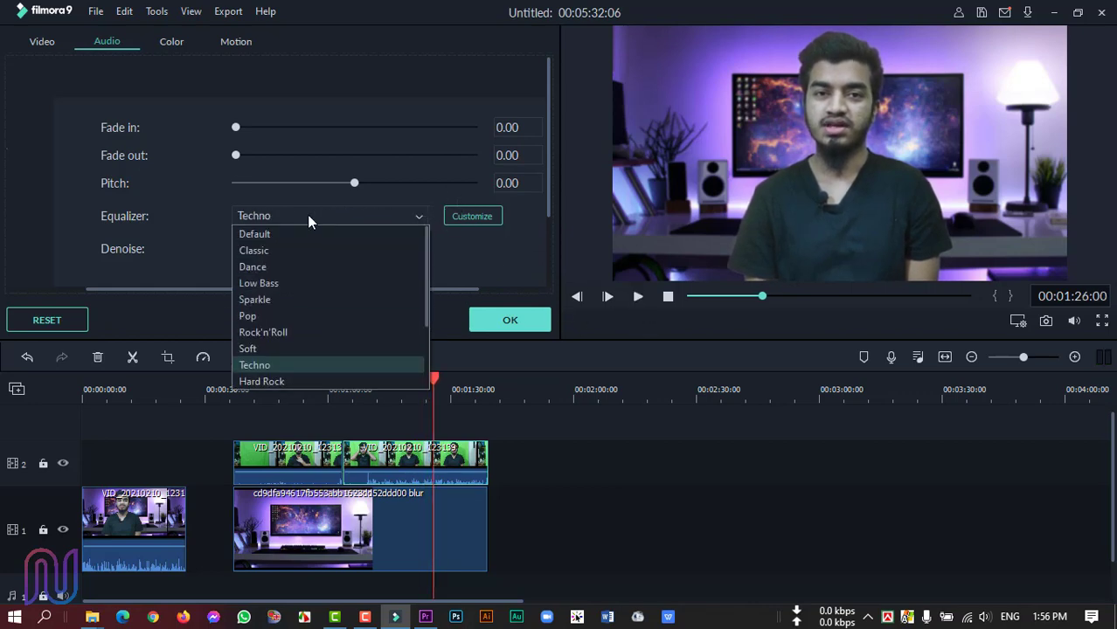
left_click(284, 236)
- Turn on background noise removal for the segment, compare the Mid and Strong levels, set it to Weak and play the result
scroll(296, 227, "down", 2)
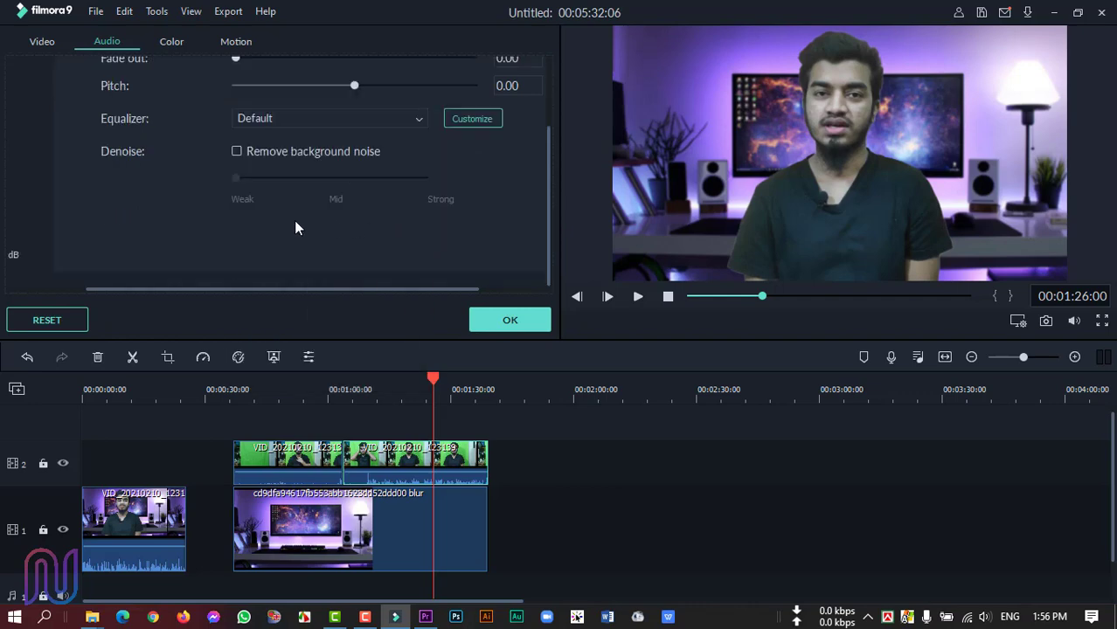
left_click(237, 151)
left_click(333, 179)
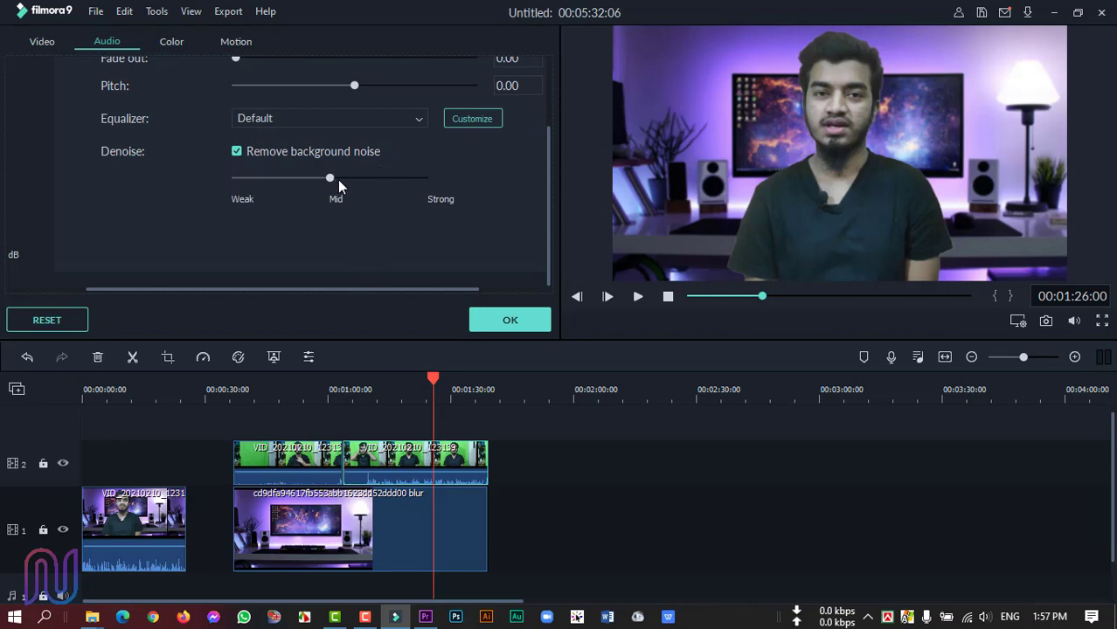
left_click(423, 178)
left_click(330, 179)
left_click(234, 182)
left_click(331, 179)
left_click(234, 179)
left_click(636, 297)
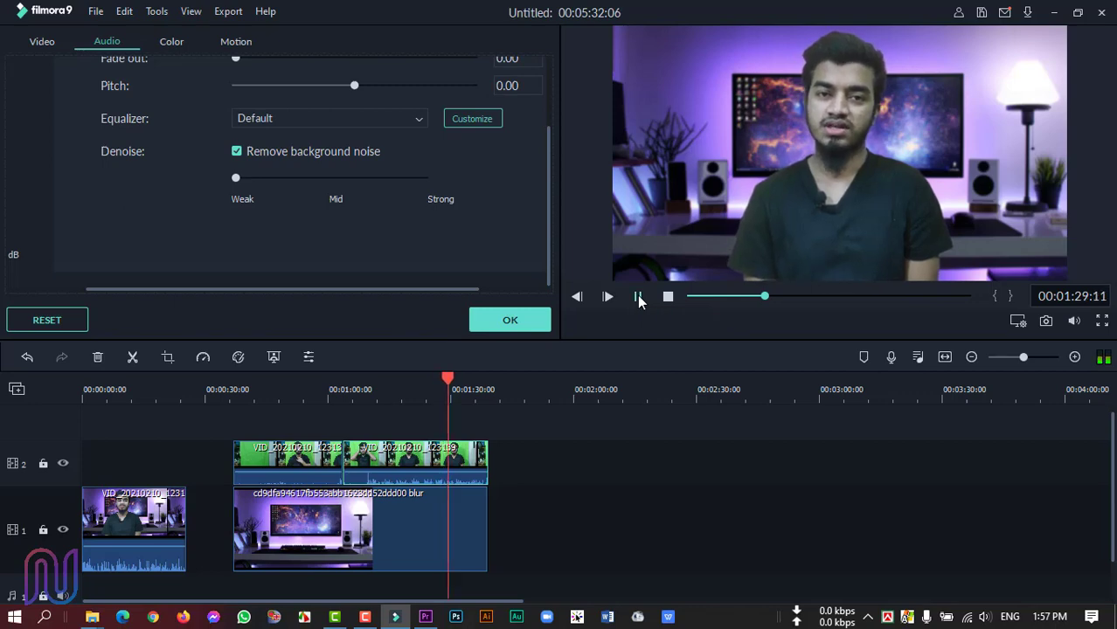
left_click(638, 297)
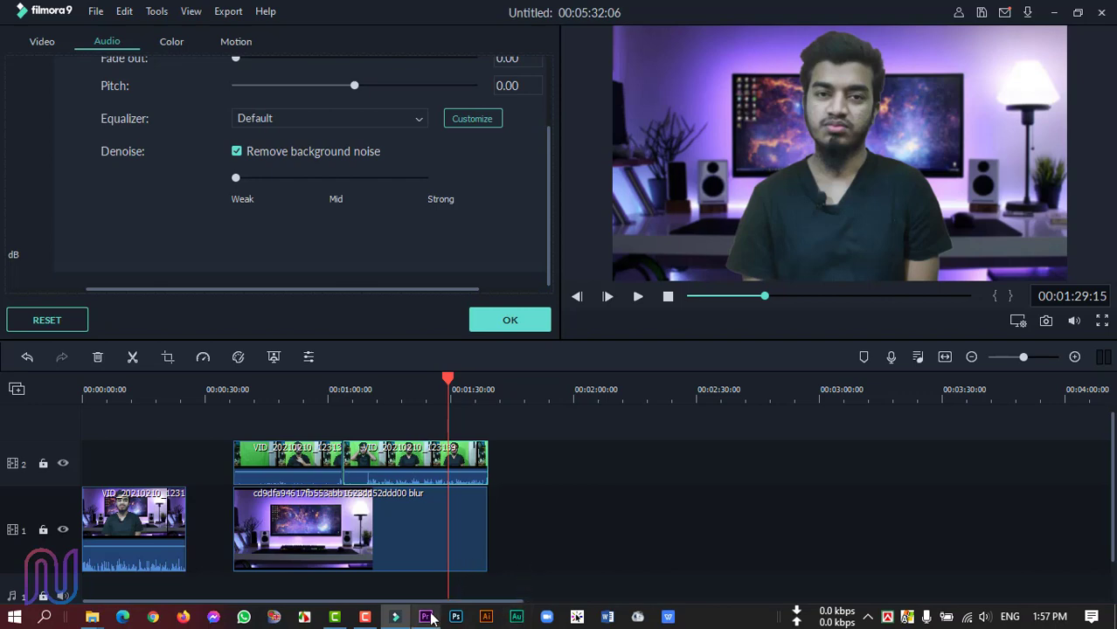
mouse_move(427, 618)
scroll(384, 240, "up", 2)
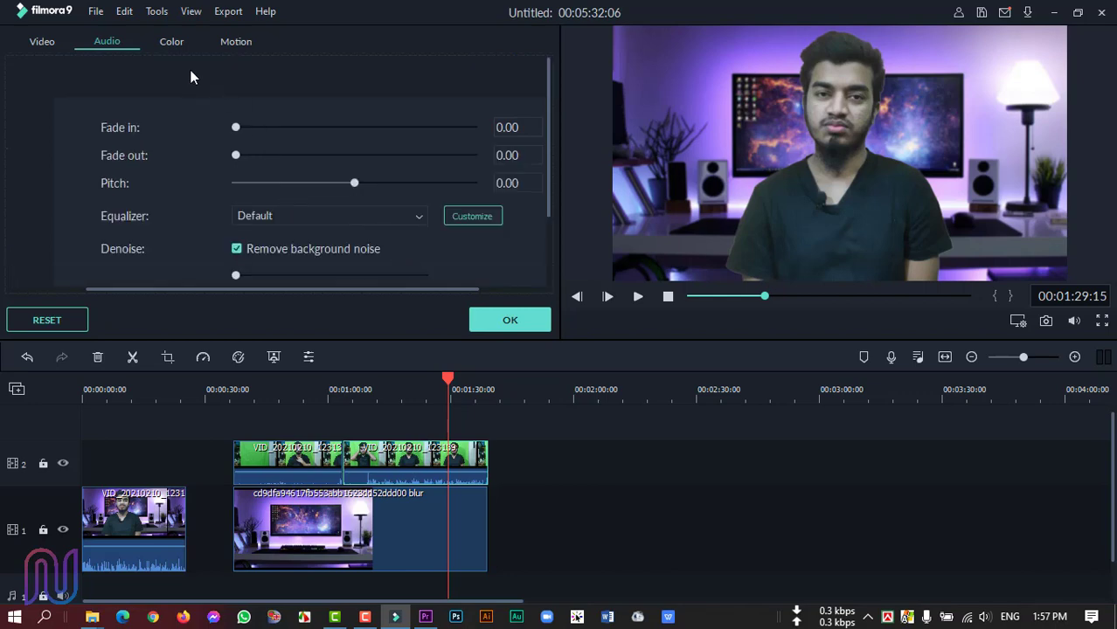
scroll(353, 216, "down", 1)
scroll(333, 255, "down", 2)
scroll(297, 223, "up", 3)
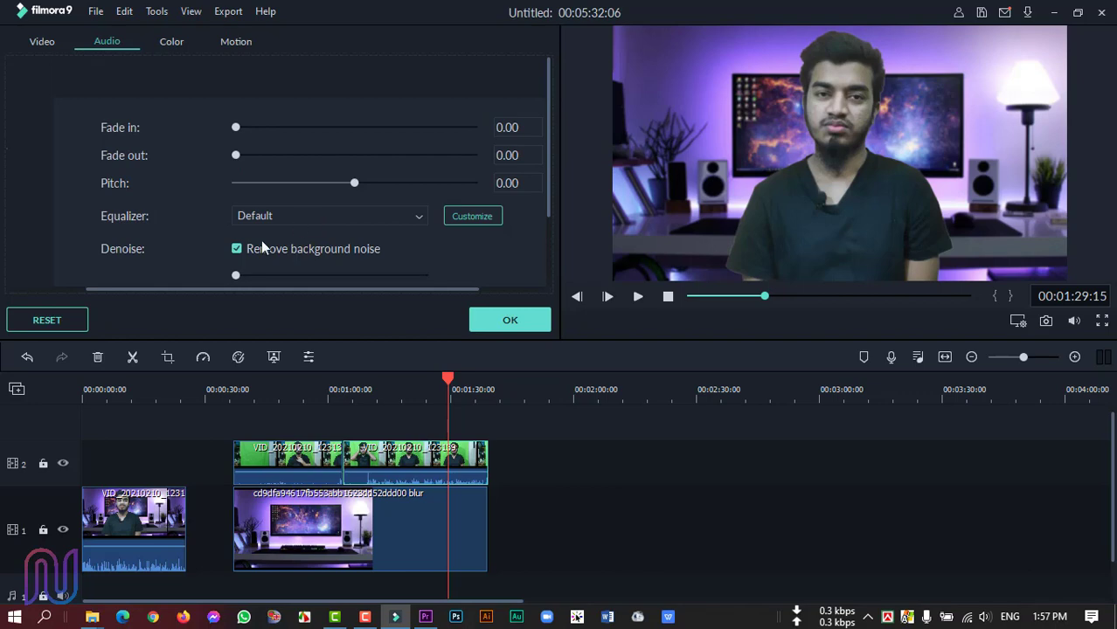
- Confirm the segment's audio settings and add the stock music track Garret Bevins - Infinite to the timeline
left_click(511, 323)
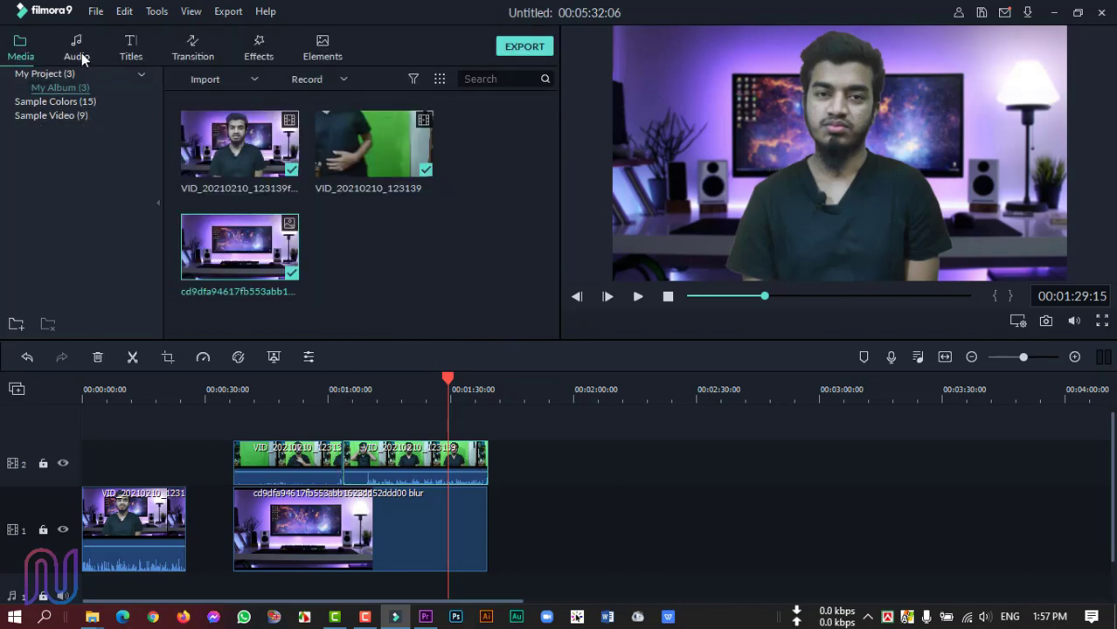
left_click_drag(449, 382, 398, 379)
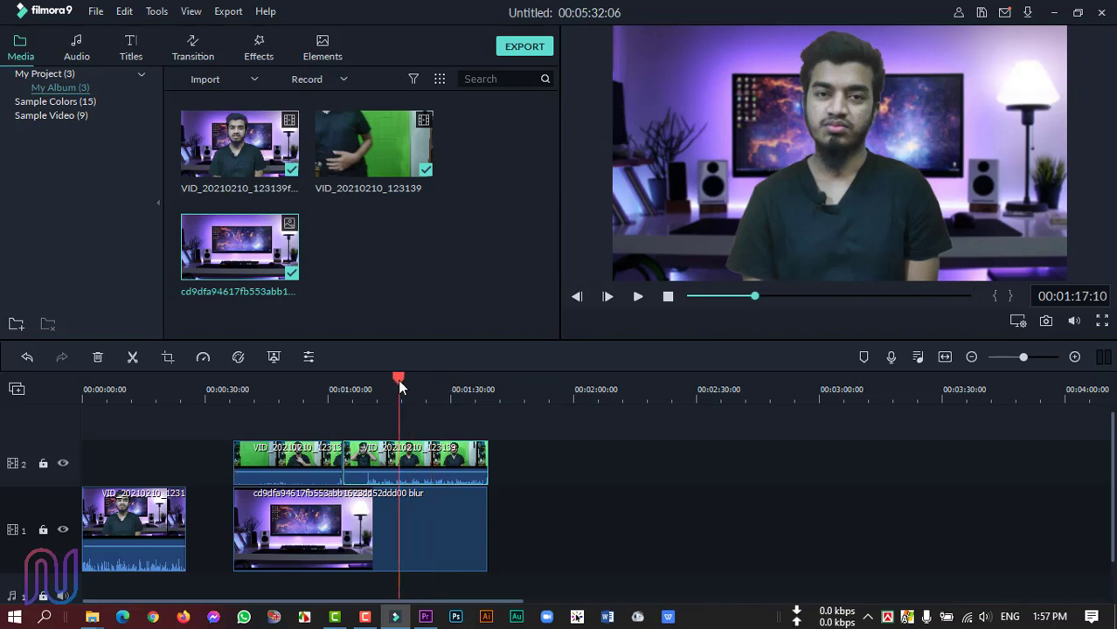
left_click(76, 49)
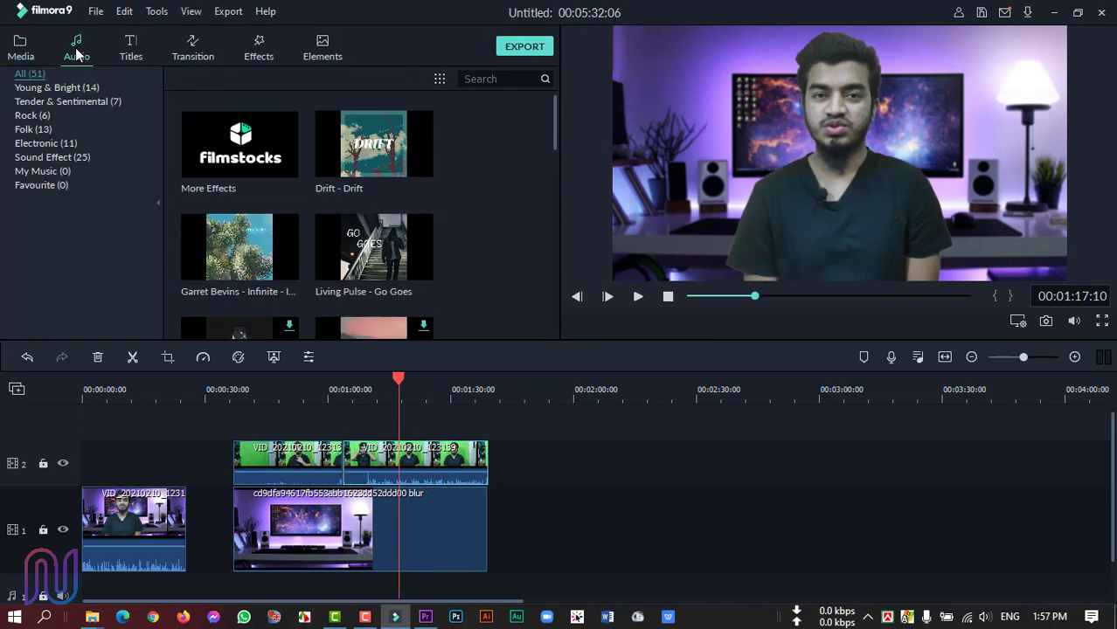
scroll(367, 293, "down", 5)
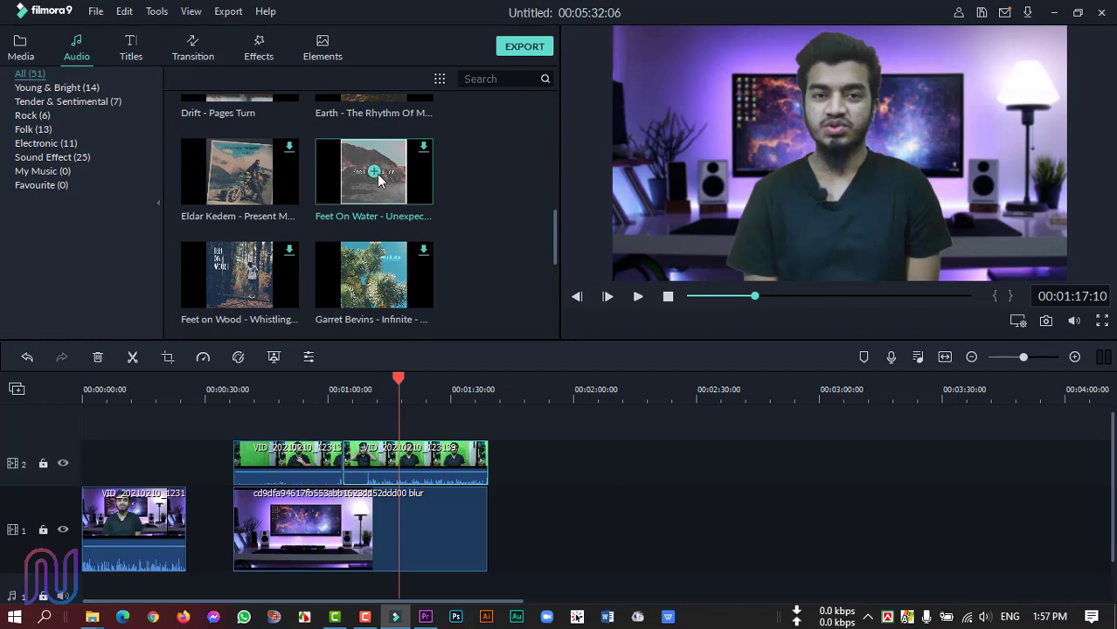
scroll(379, 247, "up", 5)
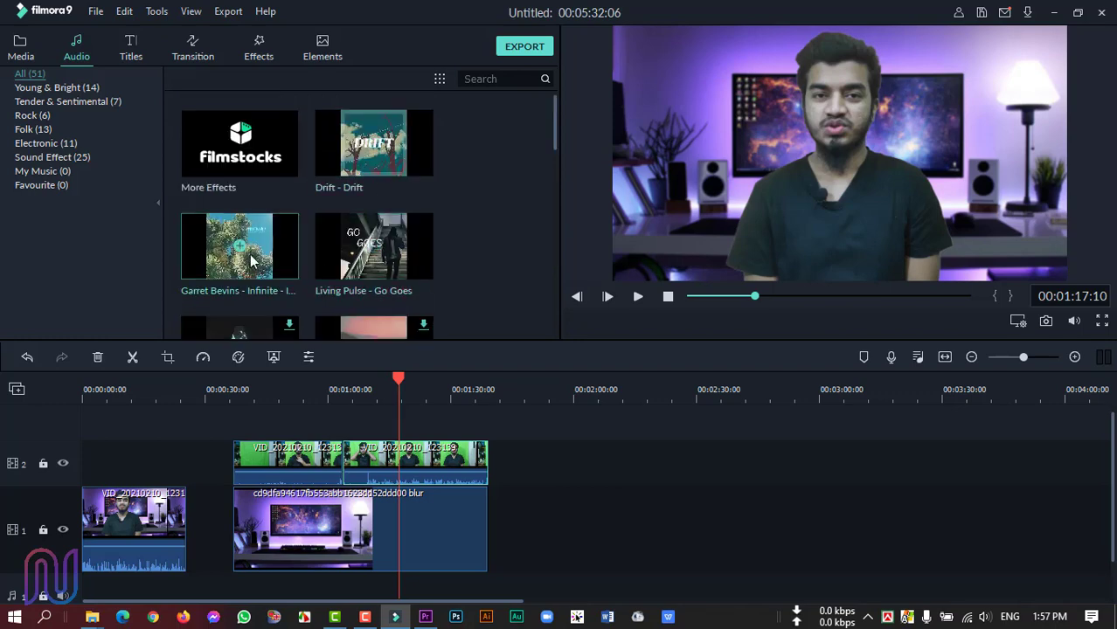
scroll(252, 260, "down", 3)
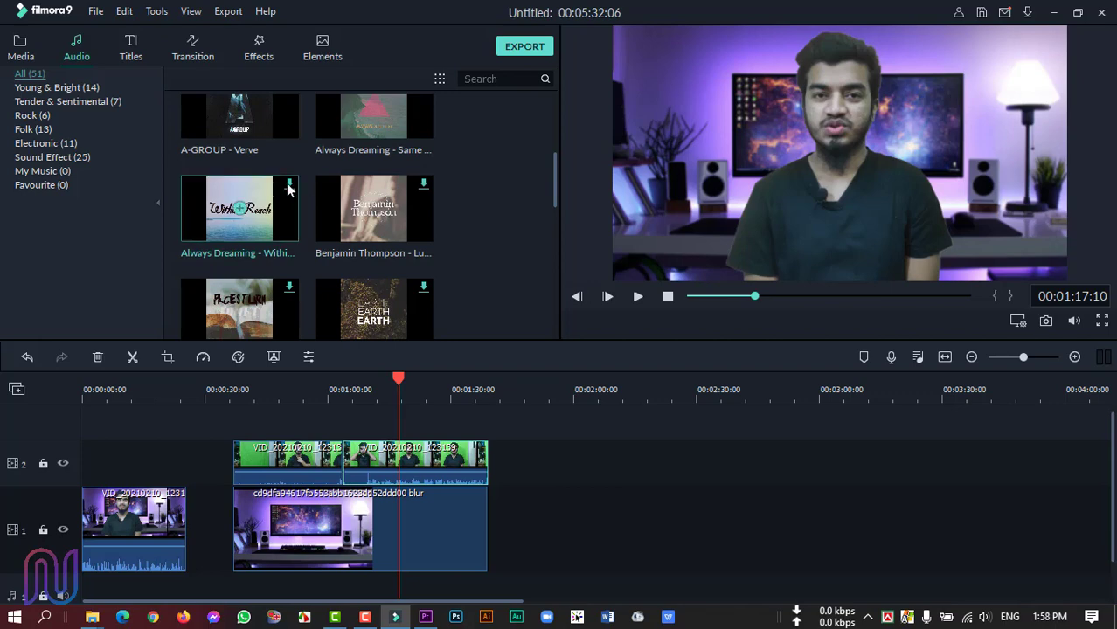
scroll(240, 252, "up", 3)
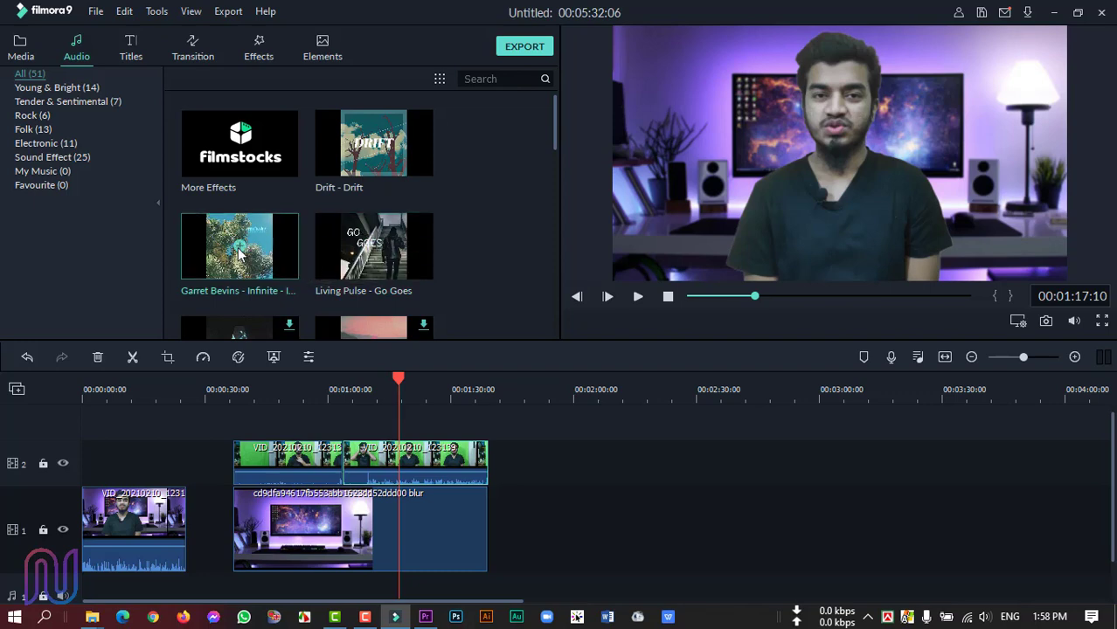
left_click(238, 252)
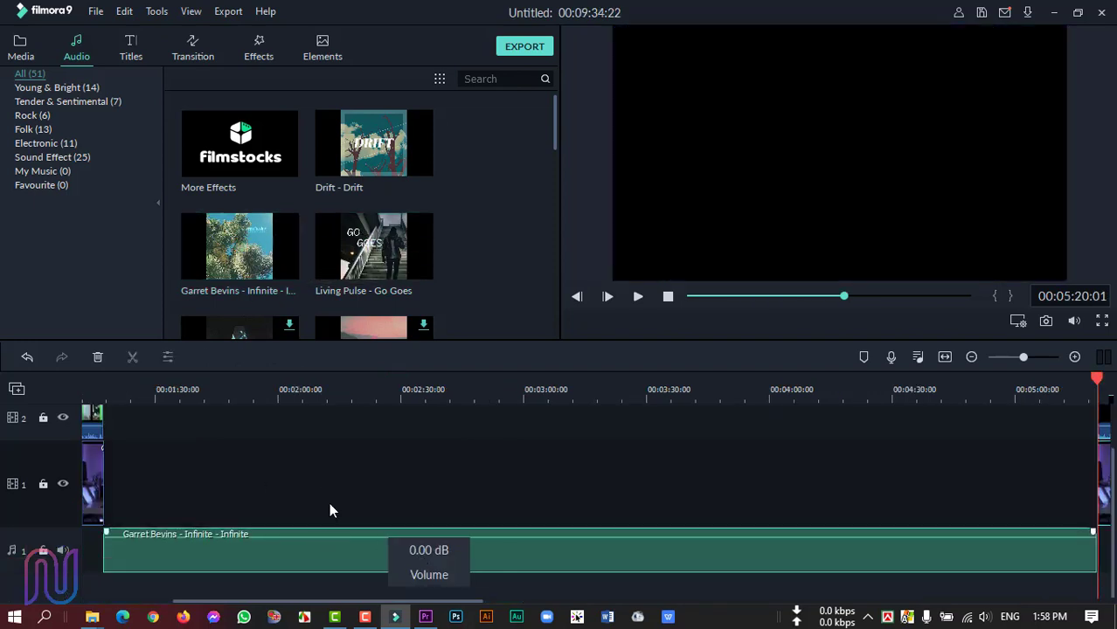
- Move the music clip along its track so it runs beneath the clips at about 00:05:20, and play it briefly
left_click_drag(1023, 357, 1011, 363)
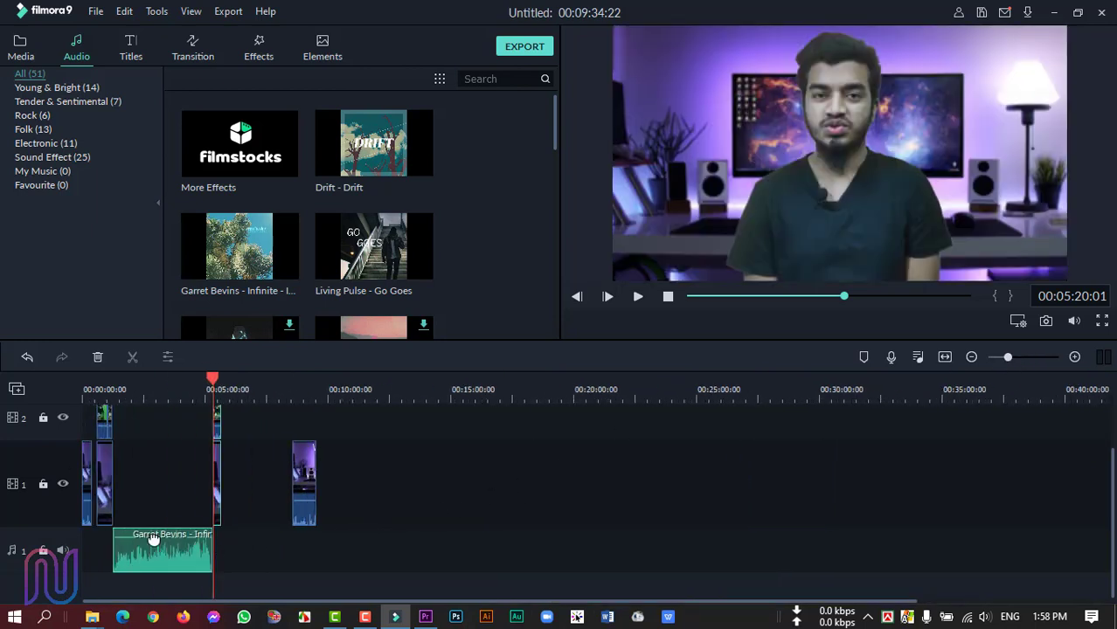
left_click(116, 531)
mouse_move(150, 556)
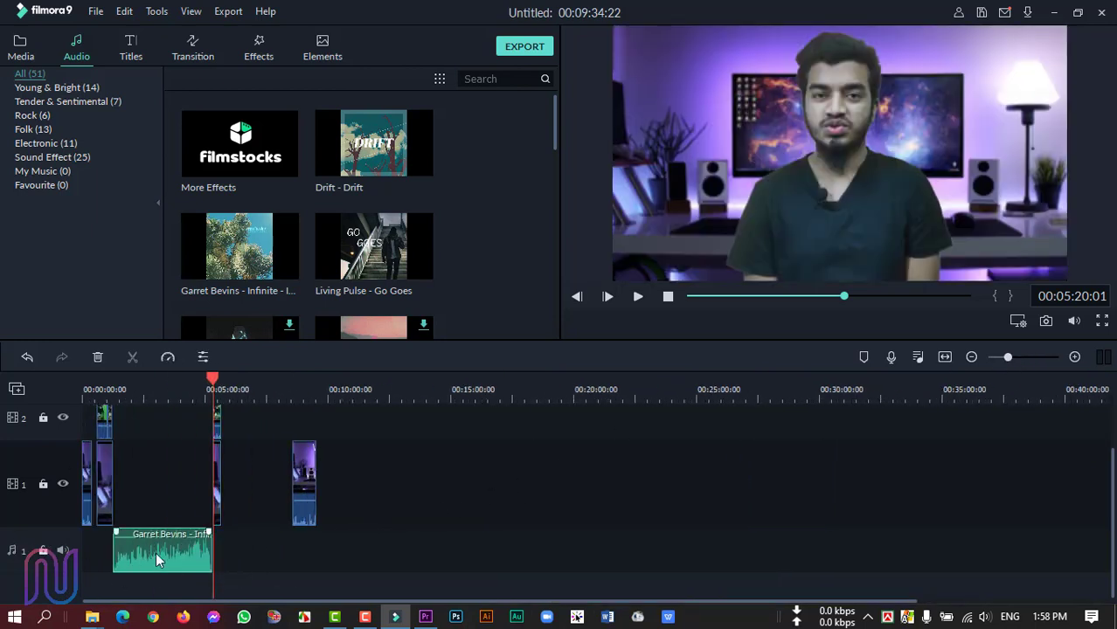
left_click_drag(172, 566, 229, 569)
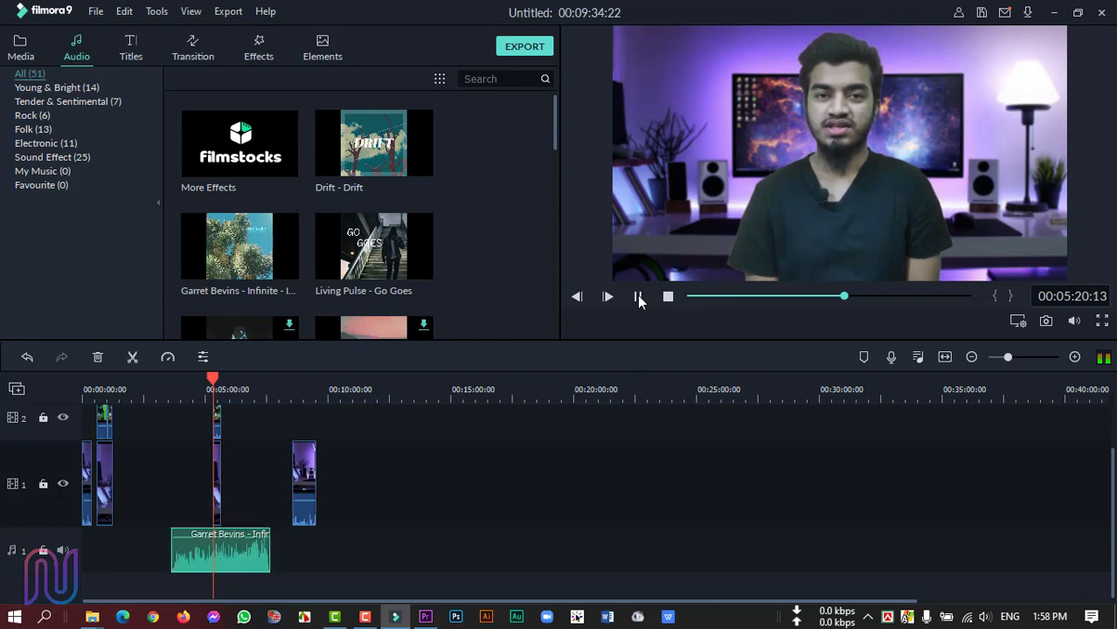
left_click(639, 297)
- Lower the music clip's volume directly on the timeline and play the section to check the balance with the voice
mouse_move(232, 543)
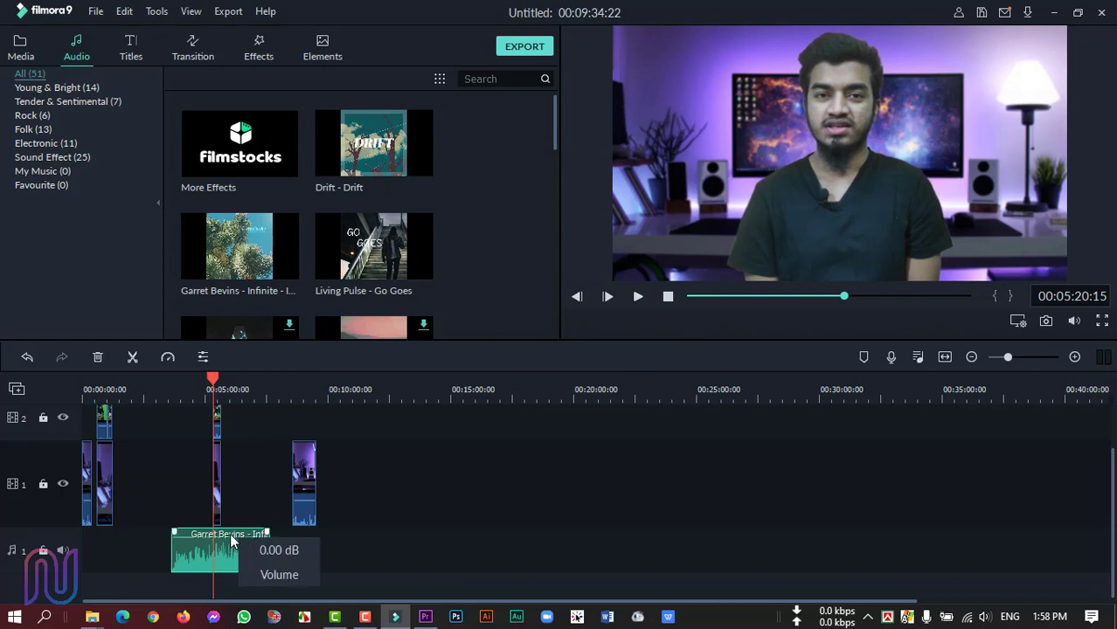
left_click_drag(231, 545, 230, 553)
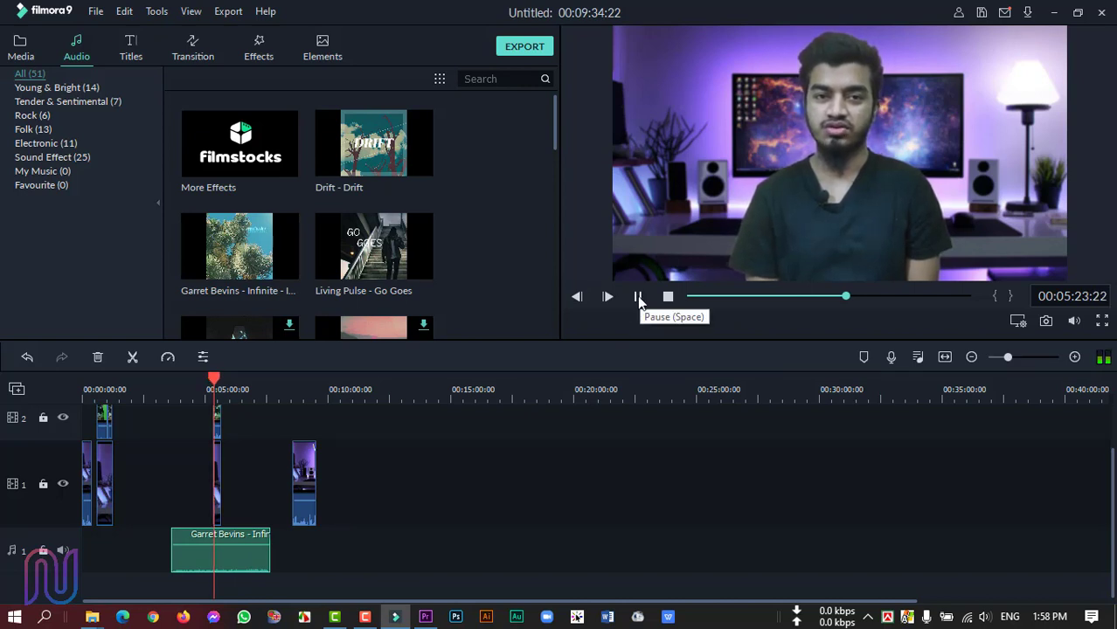
left_click(638, 297)
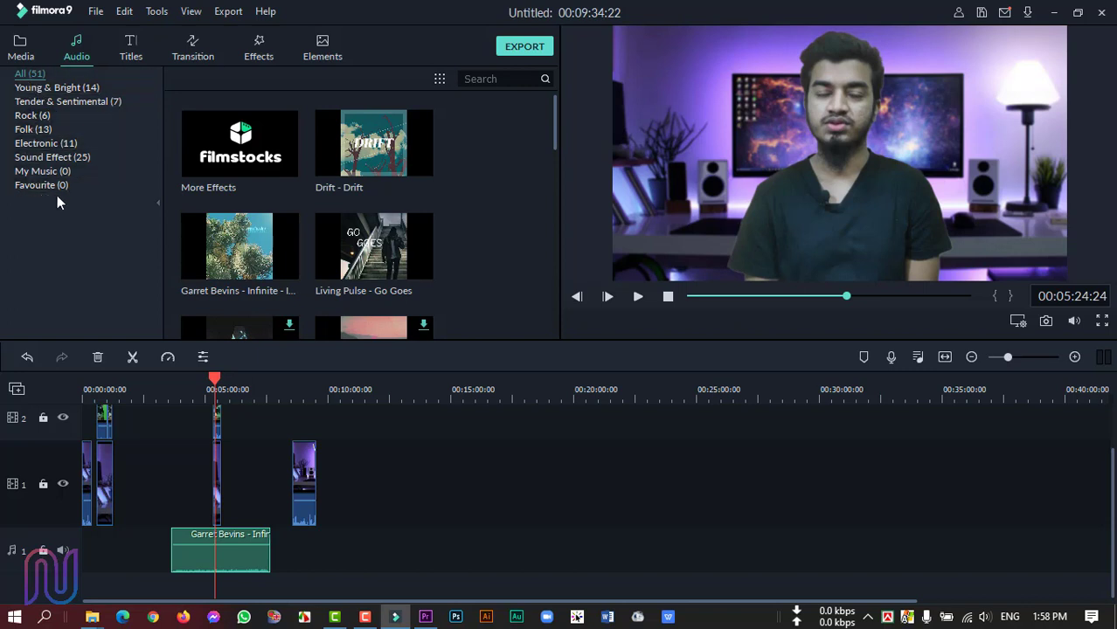
- Browse the title templates and add Lower Third 7 on a track above the clips at the playhead, about 00:05:24
left_click(127, 45)
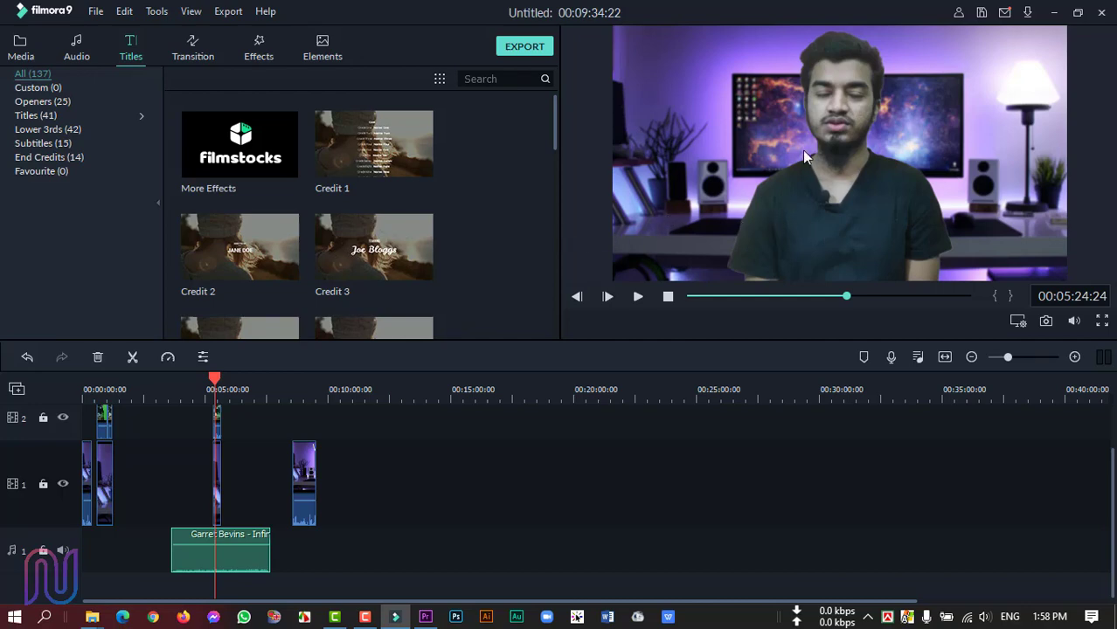
scroll(350, 284, "down", 4)
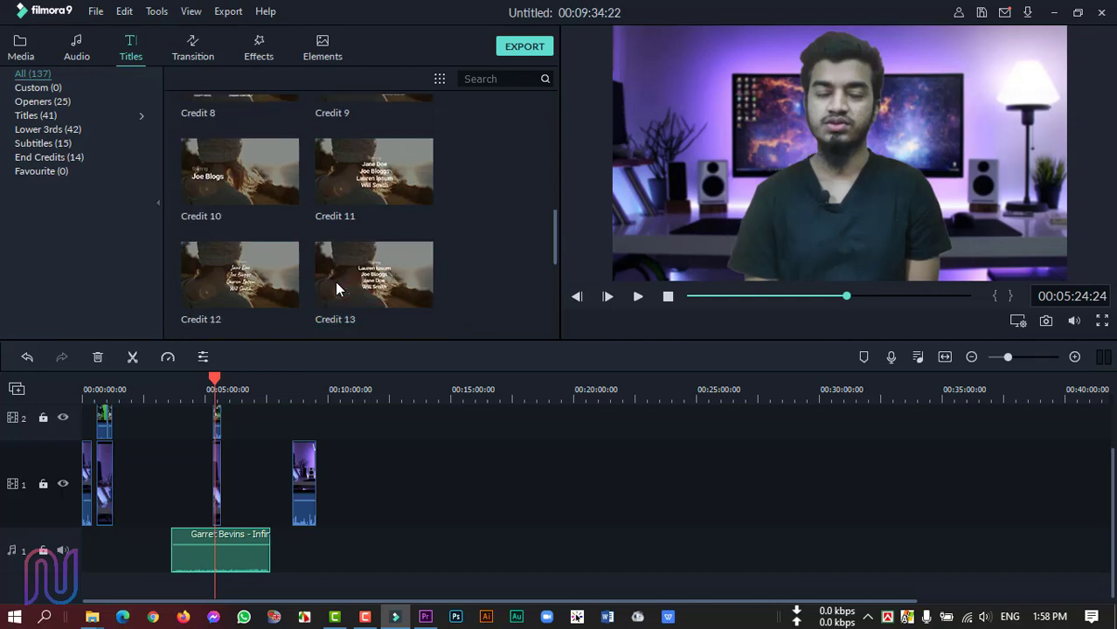
scroll(289, 272, "up", 2)
scroll(288, 175, "up", 3)
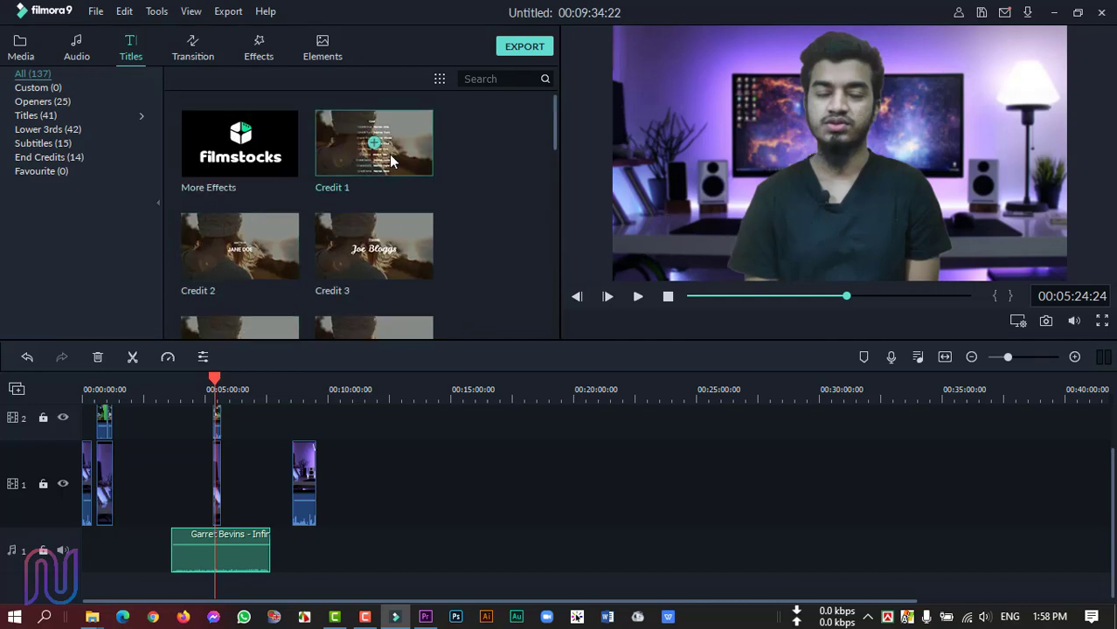
scroll(349, 210, "down", 12)
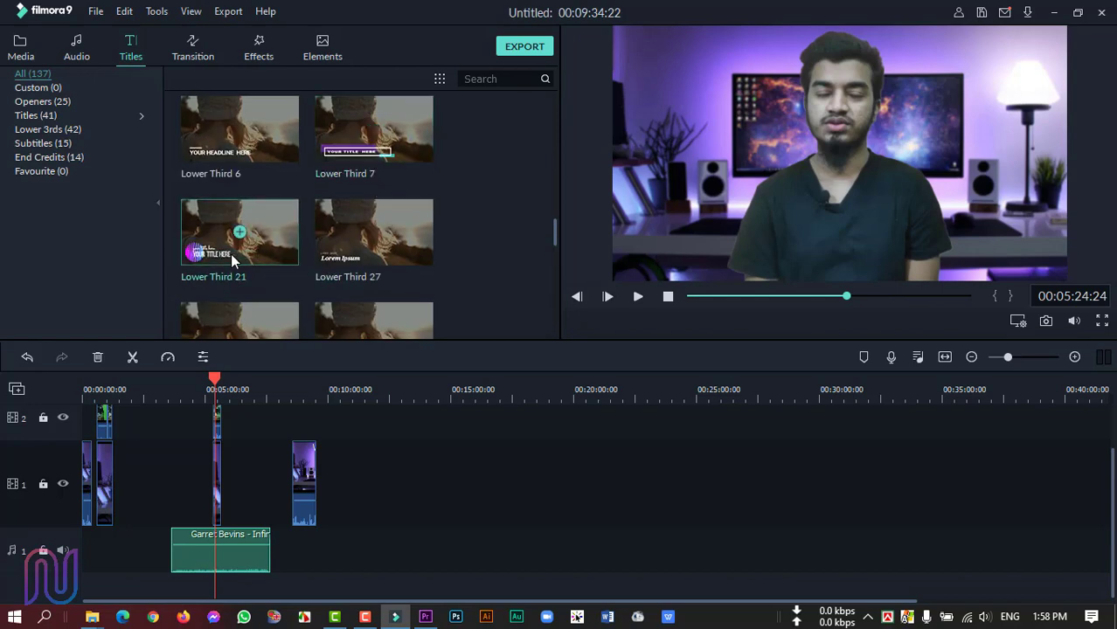
scroll(249, 256, "down", 3)
scroll(244, 280, "up", 3)
scroll(245, 254, "up", 5)
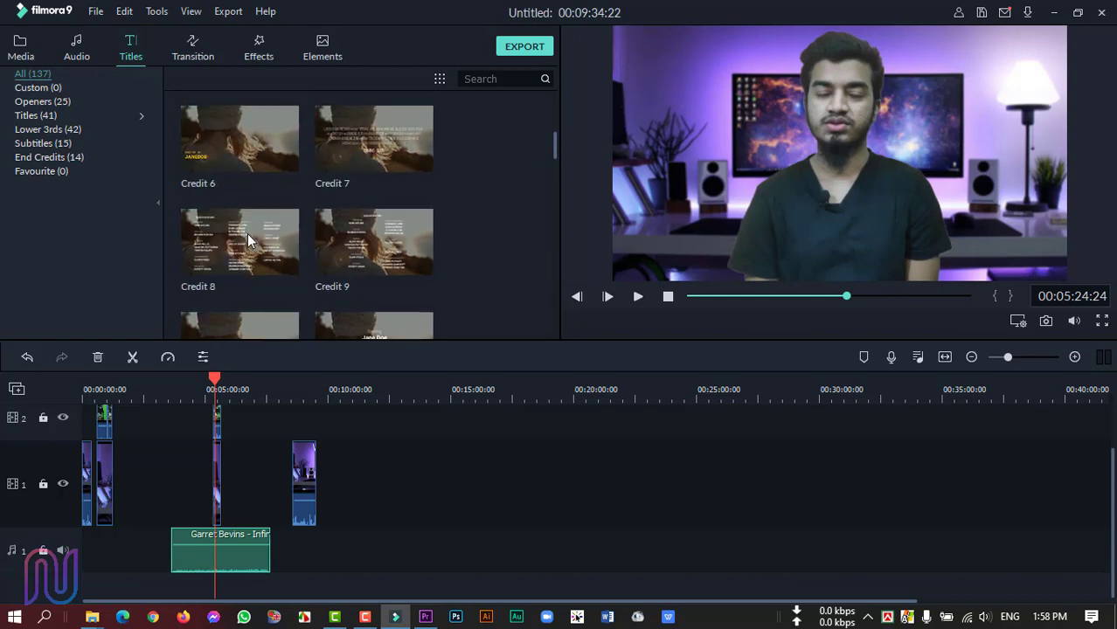
scroll(262, 209, "up", 2)
scroll(335, 183, "down", 9)
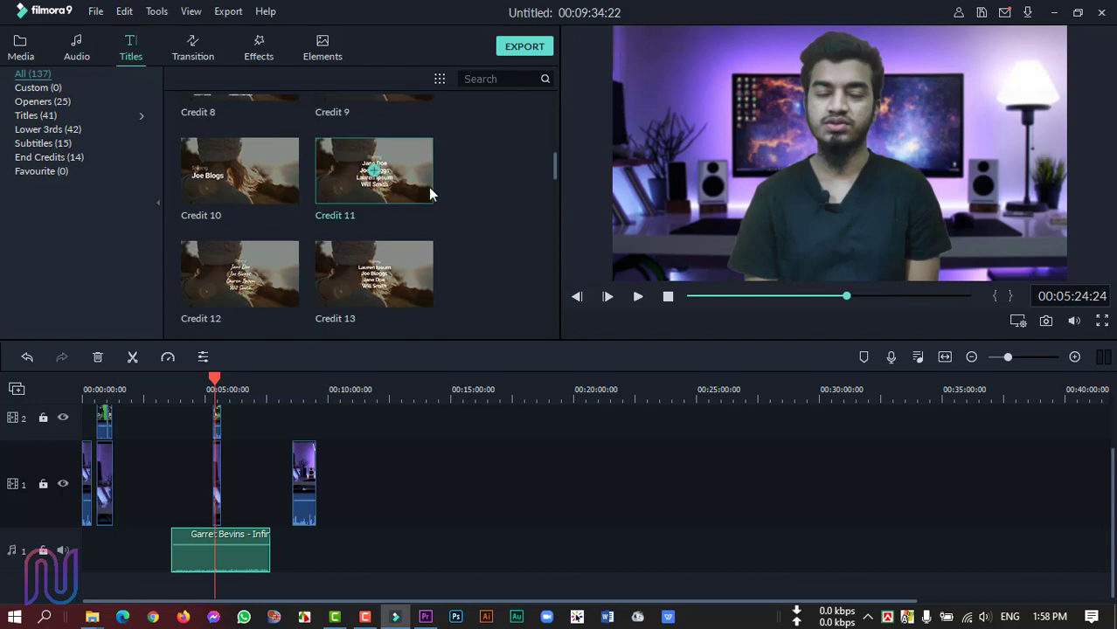
scroll(247, 205, "down", 5)
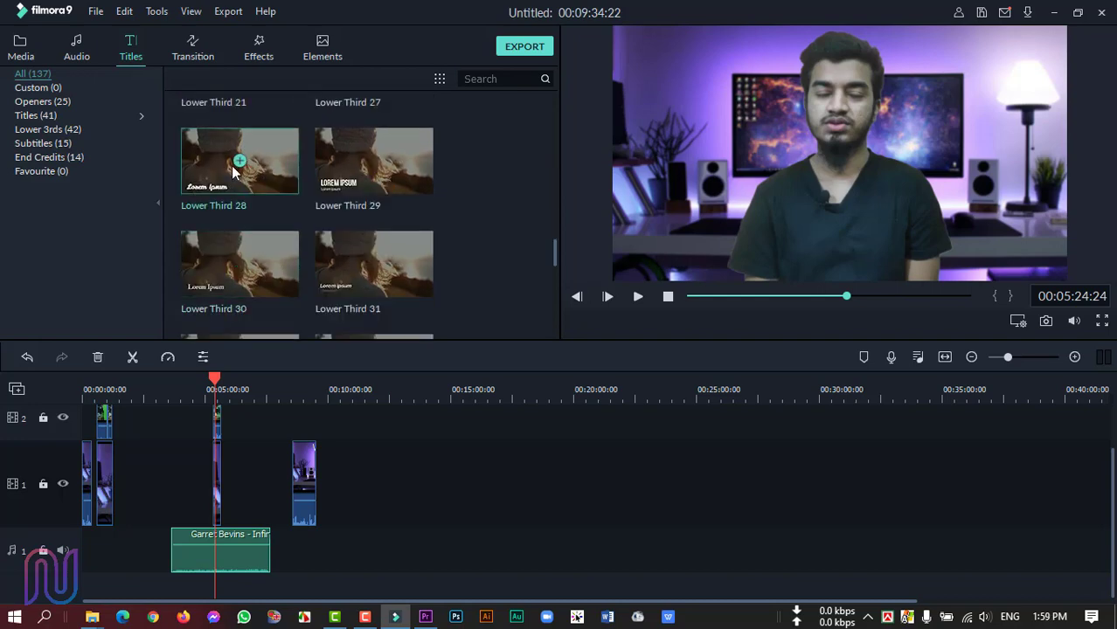
scroll(278, 254, "up", 5)
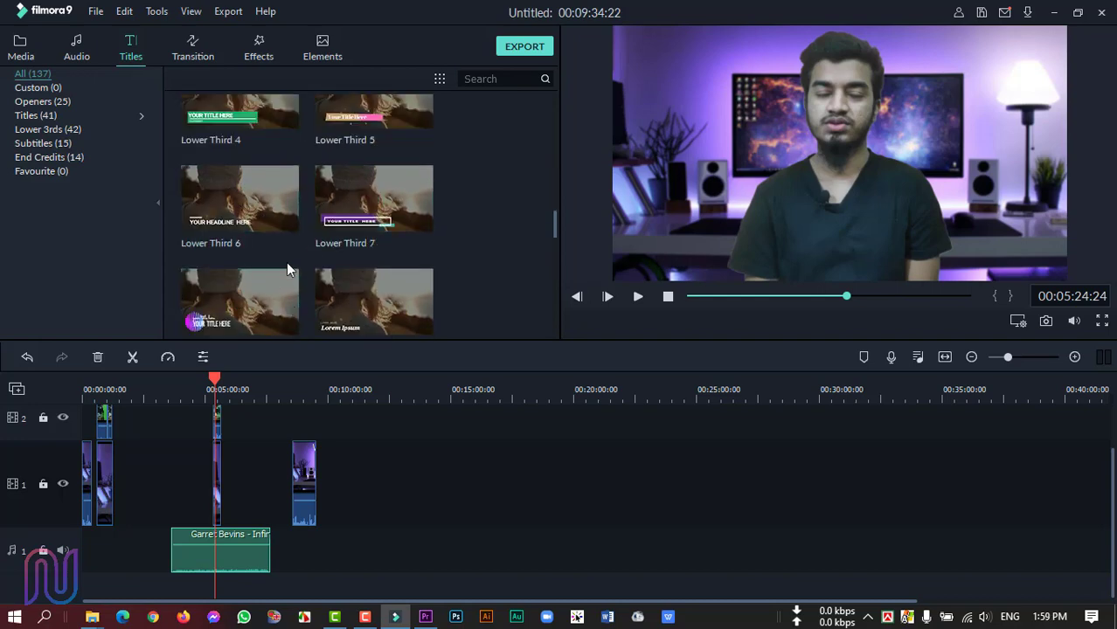
left_click(371, 202)
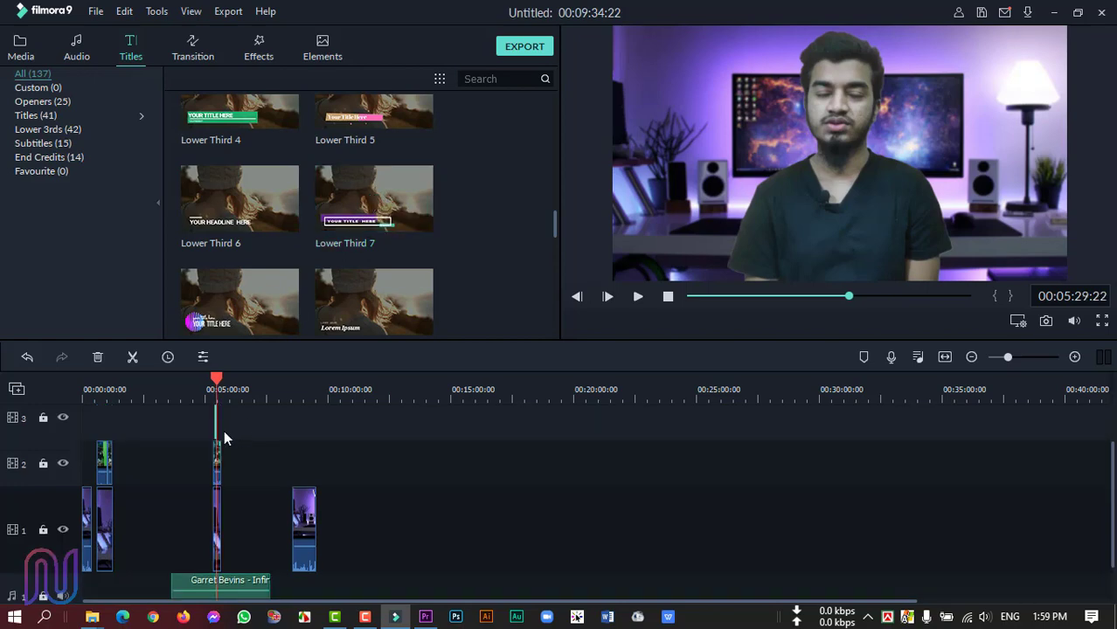
- Play the title from 00:05:24:00 and pause while its text is on screen
left_click(217, 380)
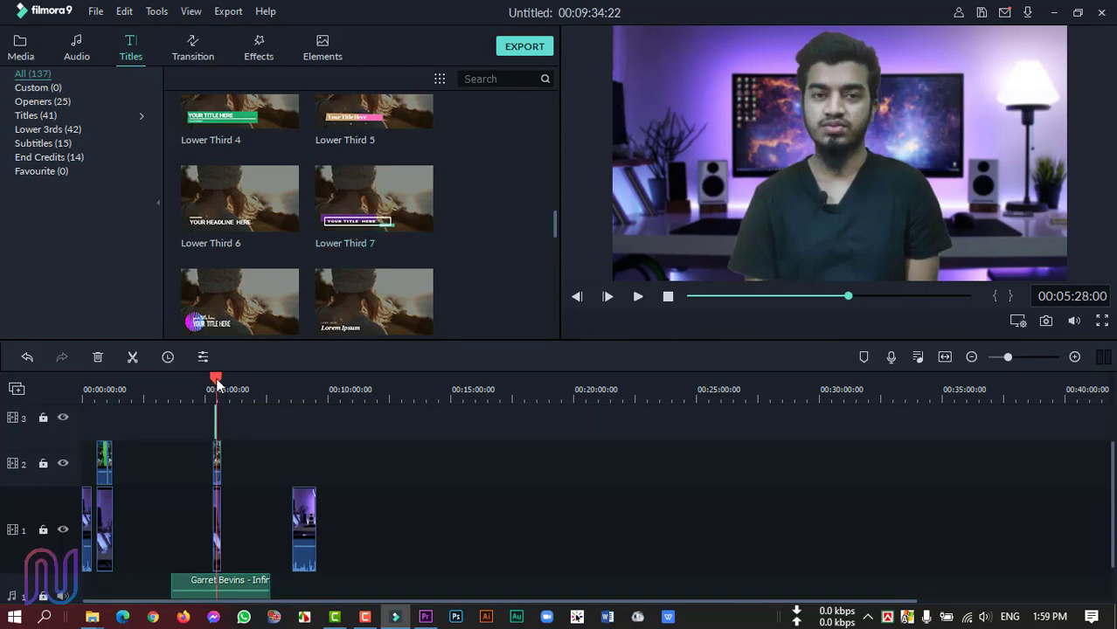
left_click_drag(217, 381, 215, 381)
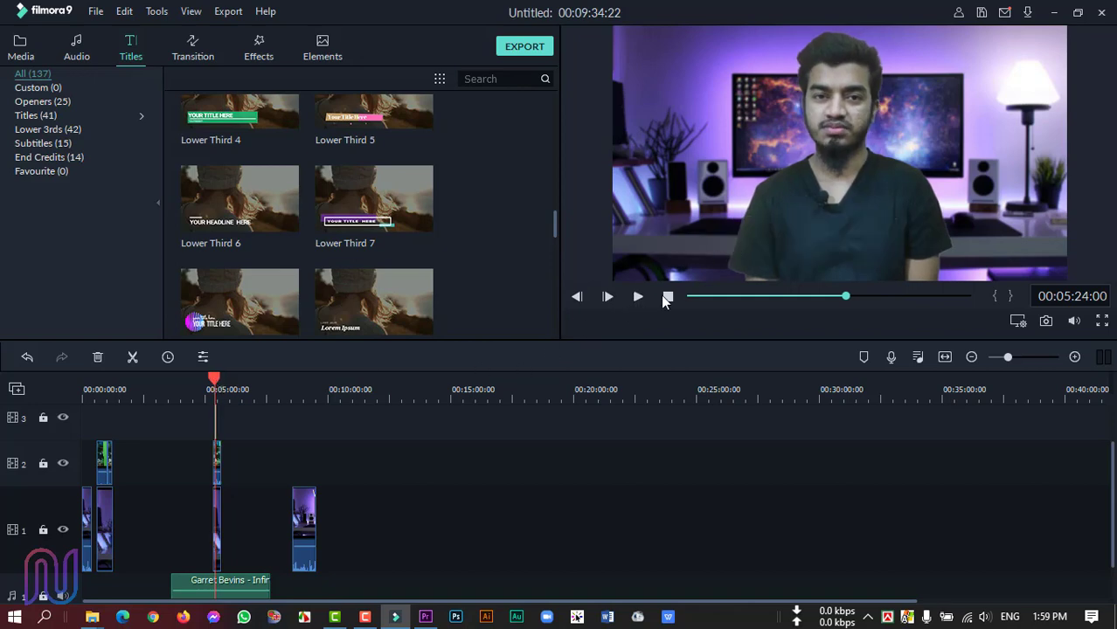
left_click(637, 298)
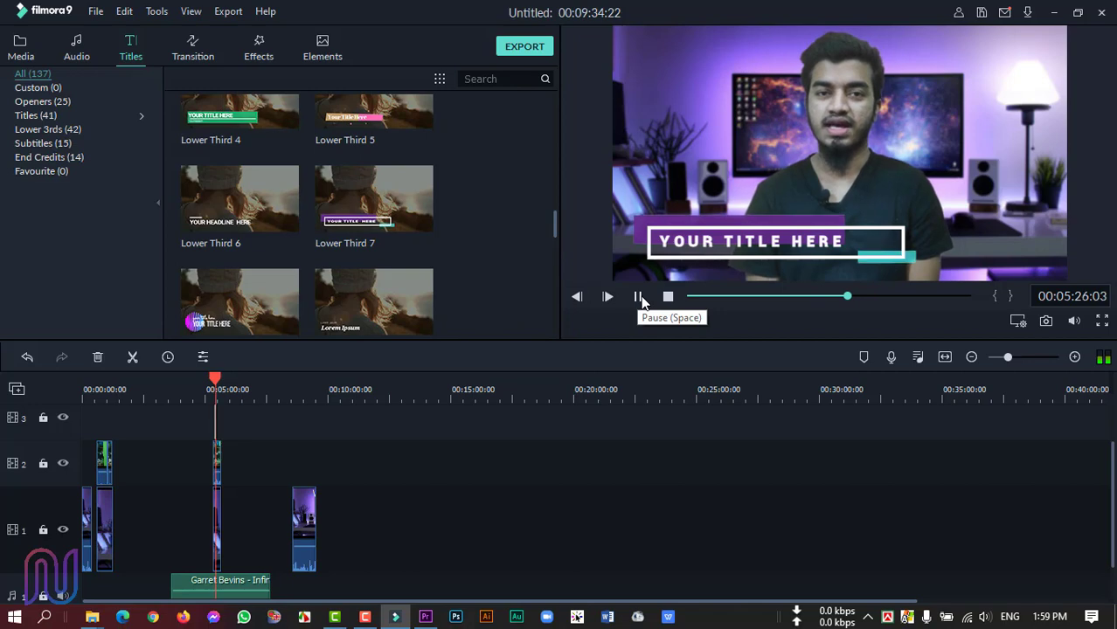
key("space")
- Replace the placeholder text of the Lower Third 7 title with Noor360
left_click(773, 241)
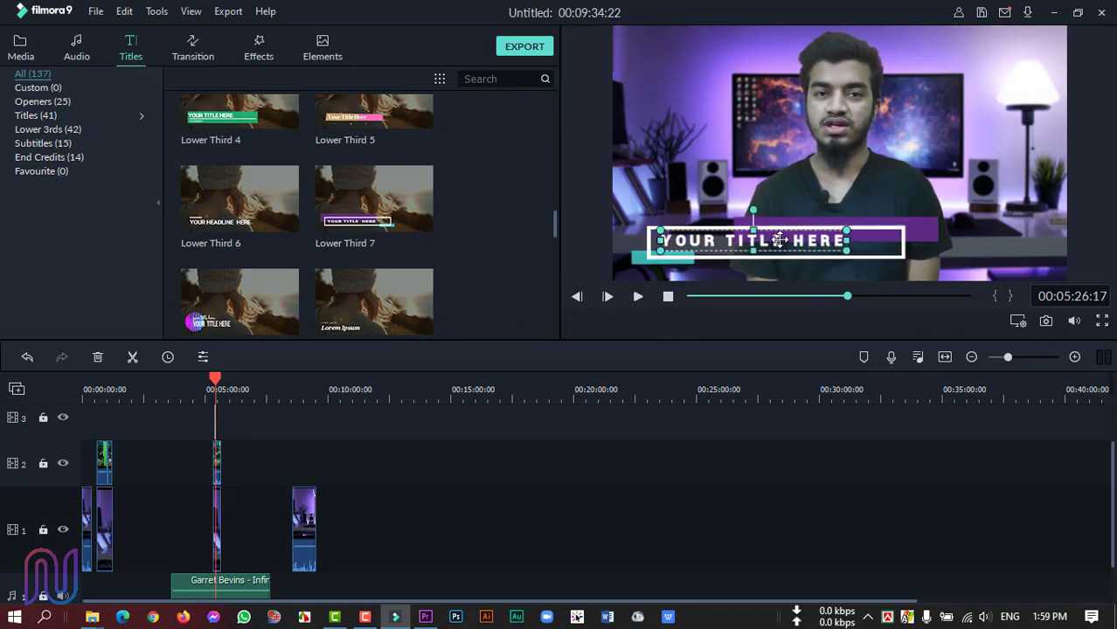
double_click(774, 241)
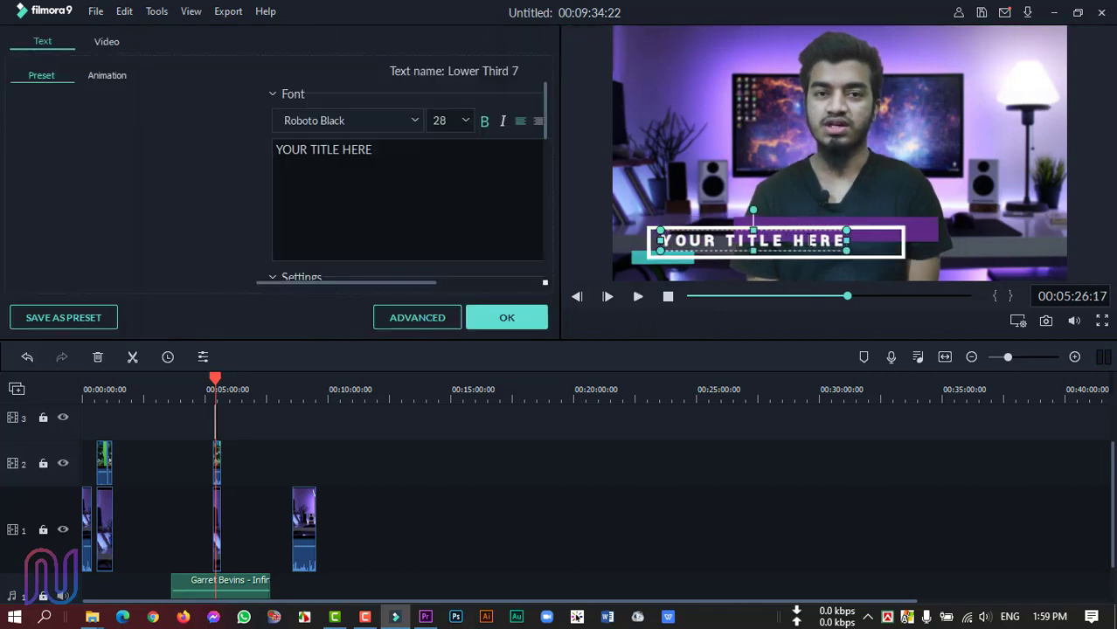
left_click_drag(375, 149, 254, 154)
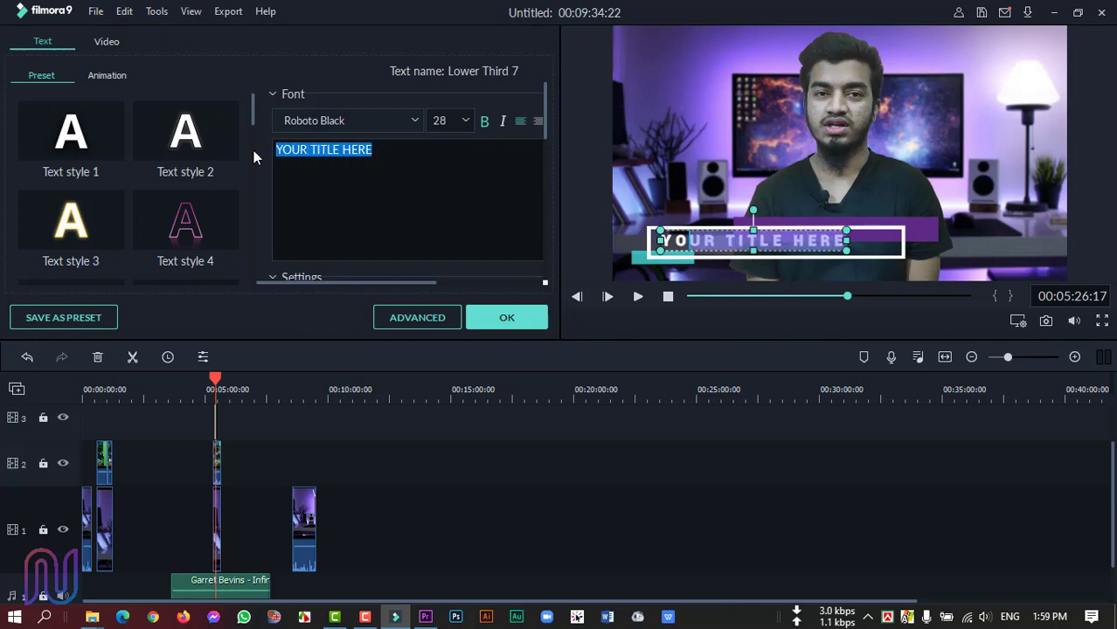
type("N")
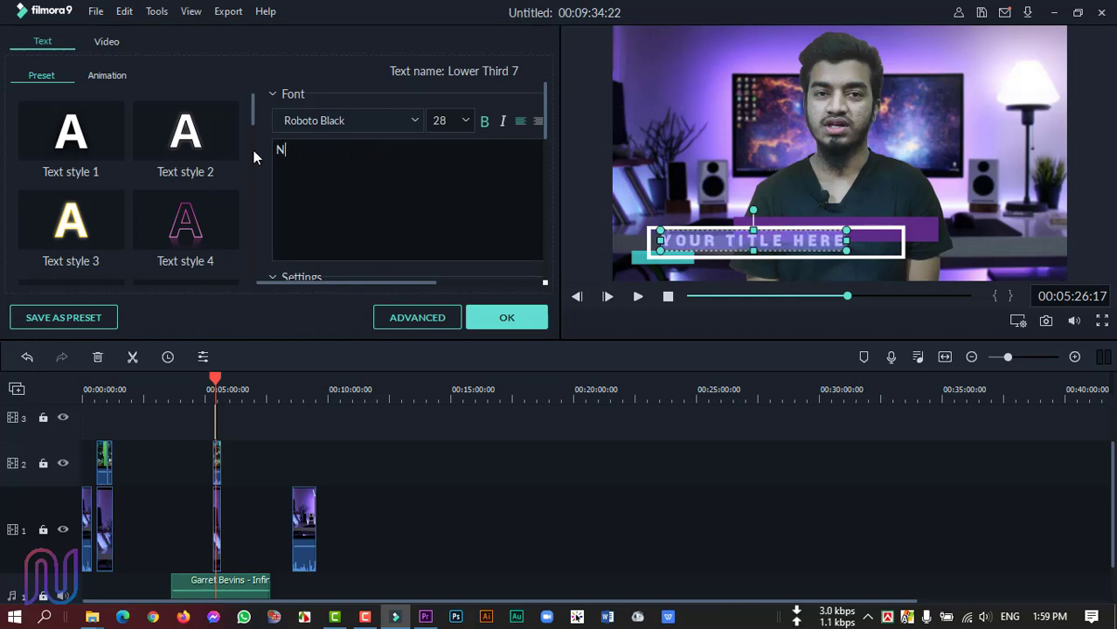
type("oor360")
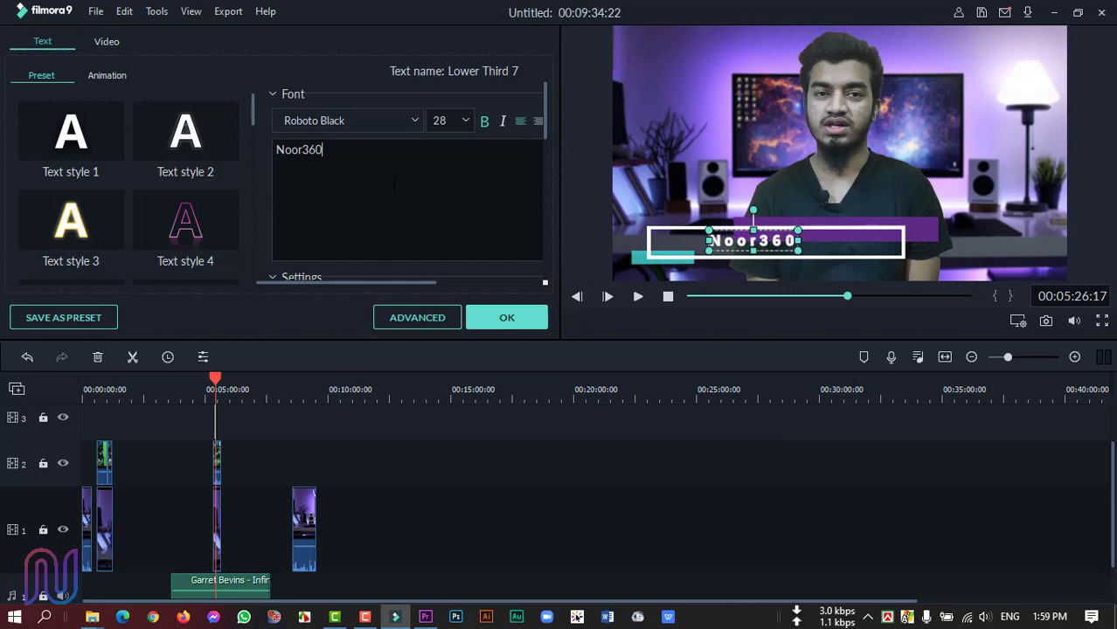
- Change the Noor360 text's font to RinkiyMJ Bold, check the font sizes without changing them, and view the text color and spacing settings
double_click(335, 152)
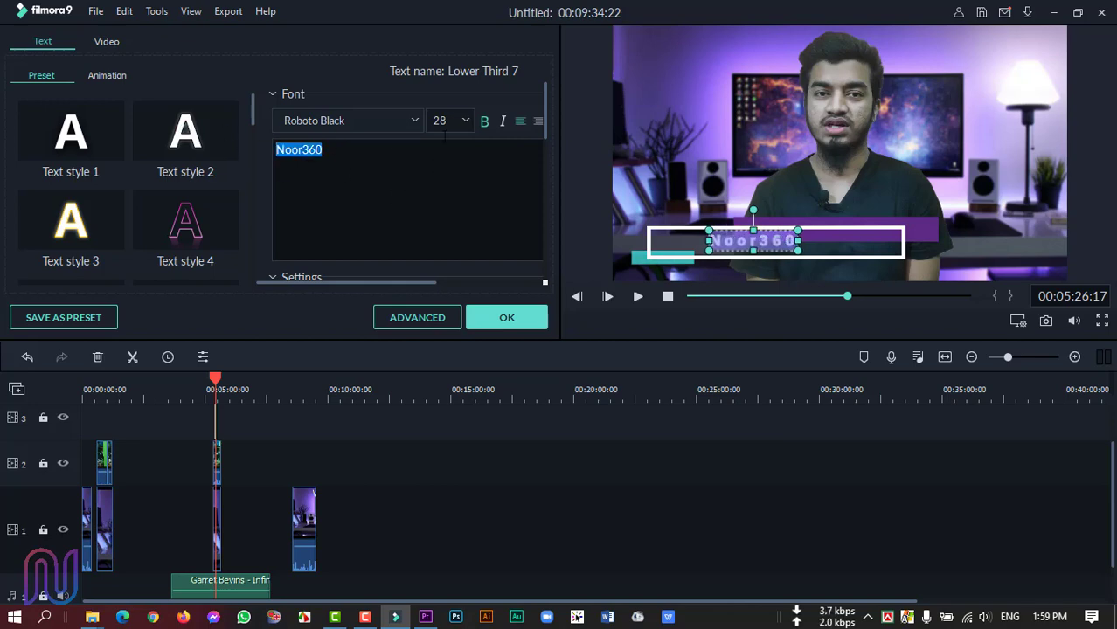
left_click(416, 120)
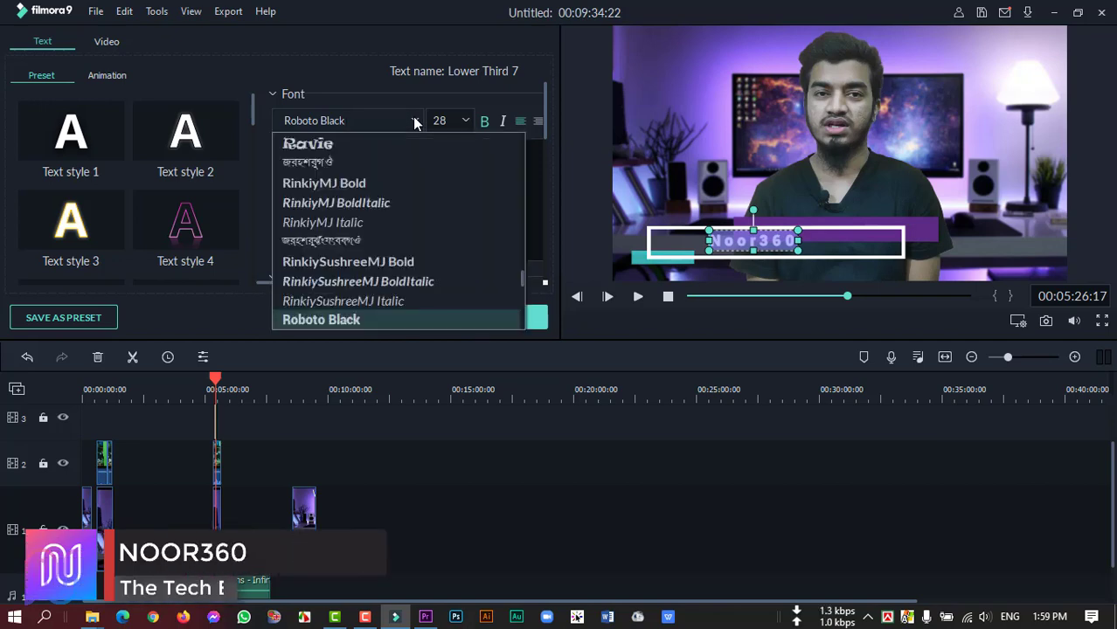
key("Escape")
key("Up")
left_click(463, 120)
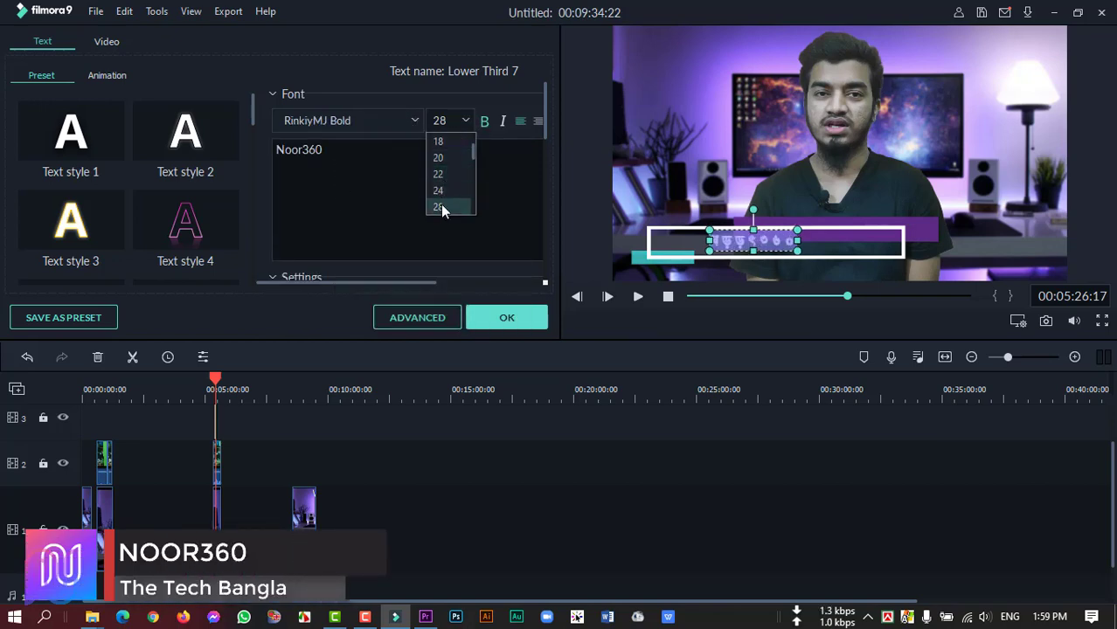
key("Escape")
scroll(330, 230, "down", 3)
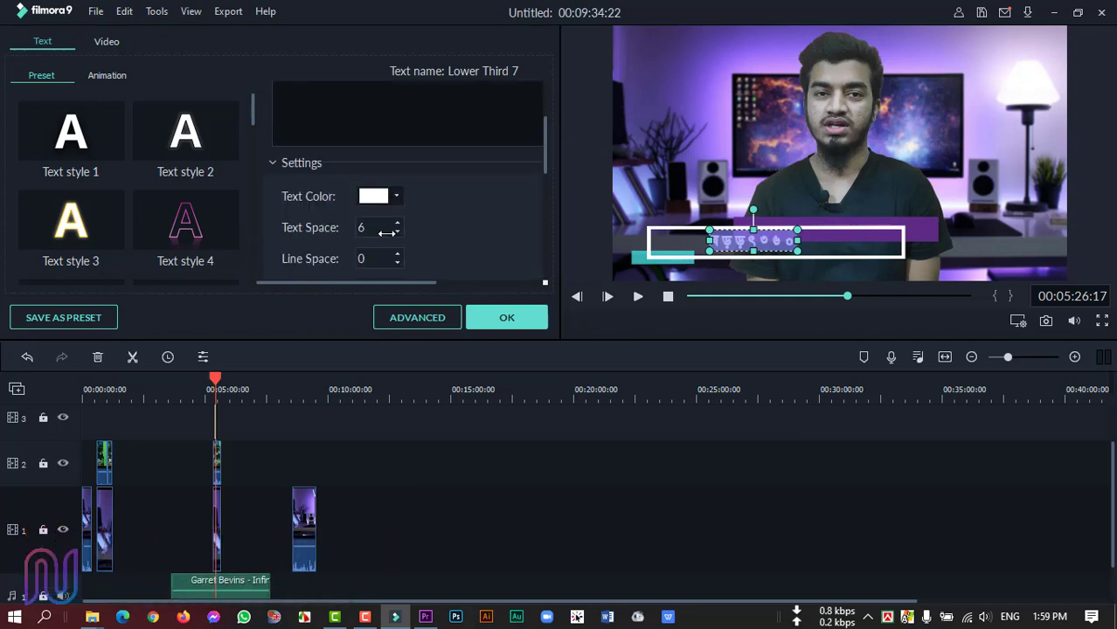
- Try the Ravie font on the Noor360 title text, and settle on Raleway Thin Italic
scroll(453, 244, "up", 3)
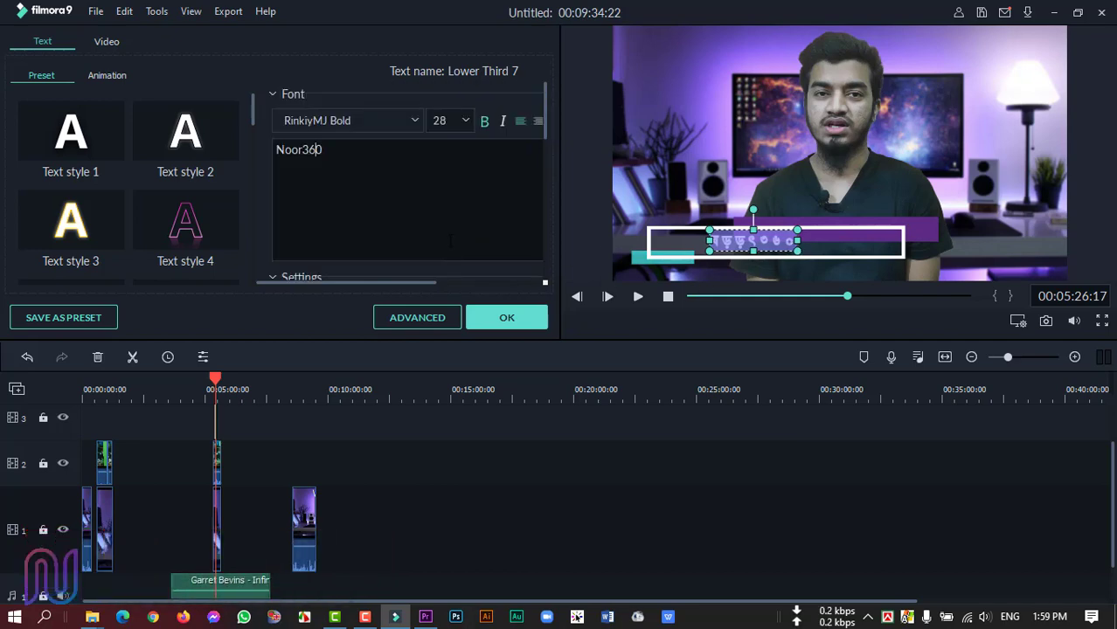
scroll(393, 121, "up", 1)
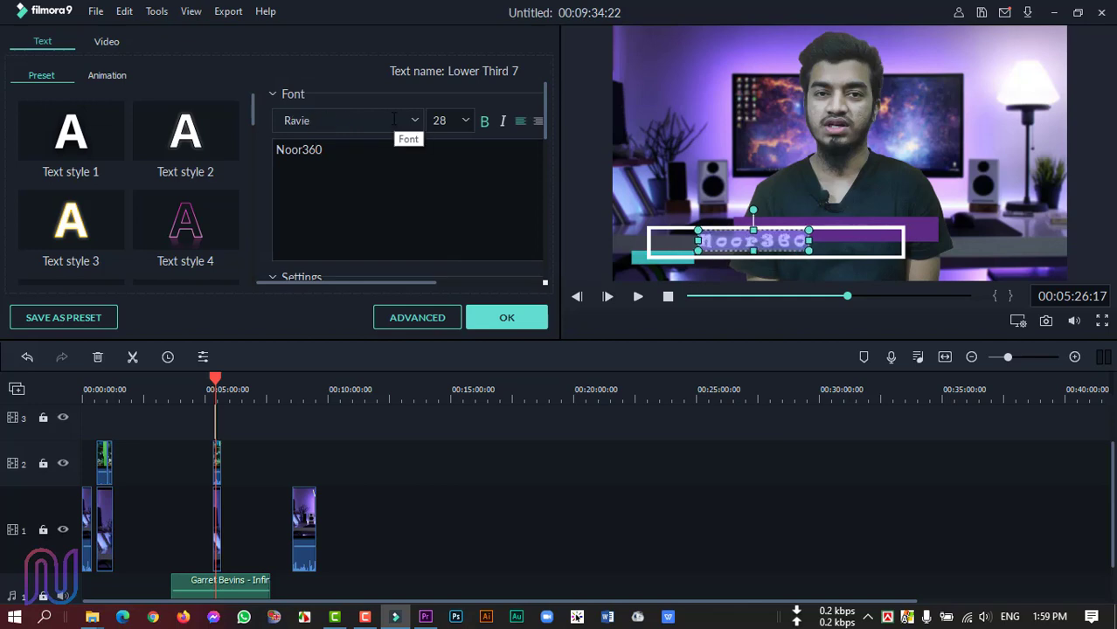
scroll(388, 123, "up", 1)
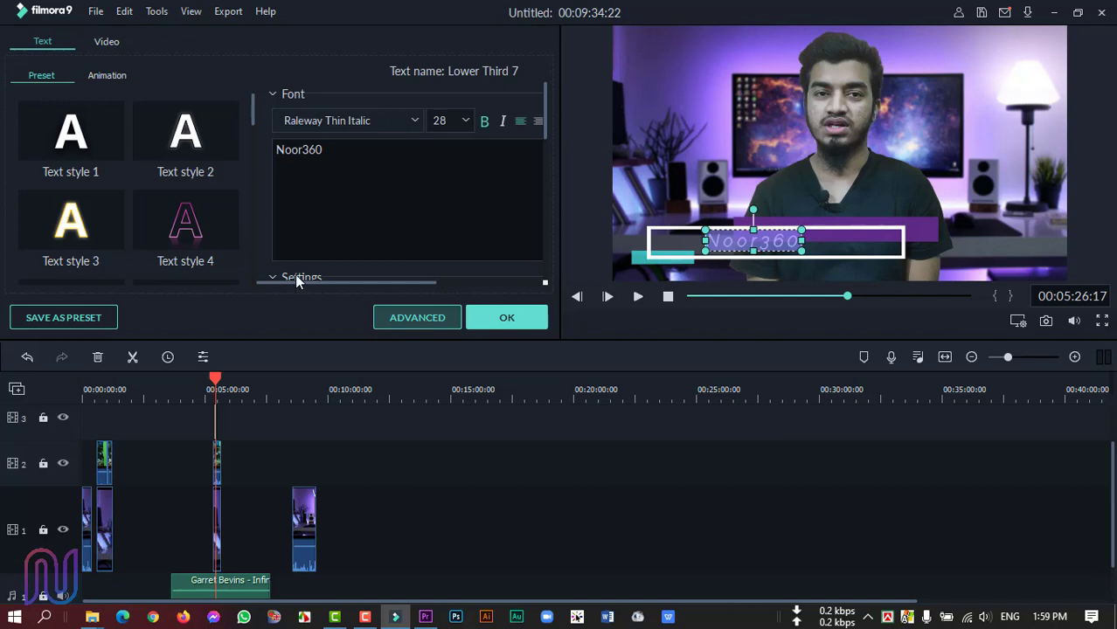
- Browse the text style presets and apply Text style 9 to the Noor360 title
scroll(181, 215, "down", 3)
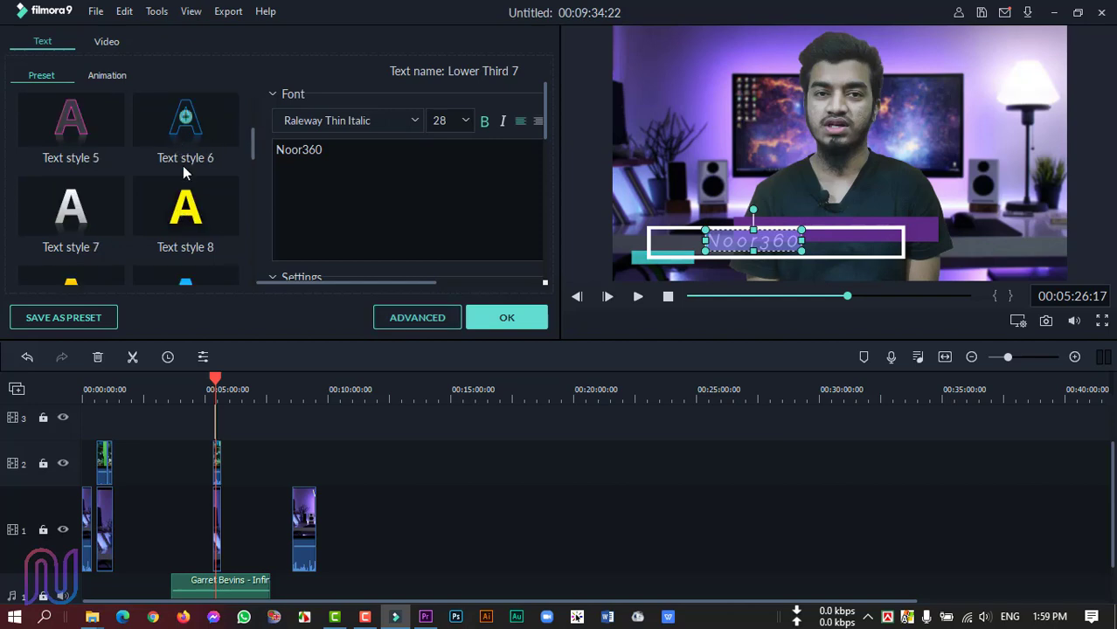
scroll(175, 244, "down", 6)
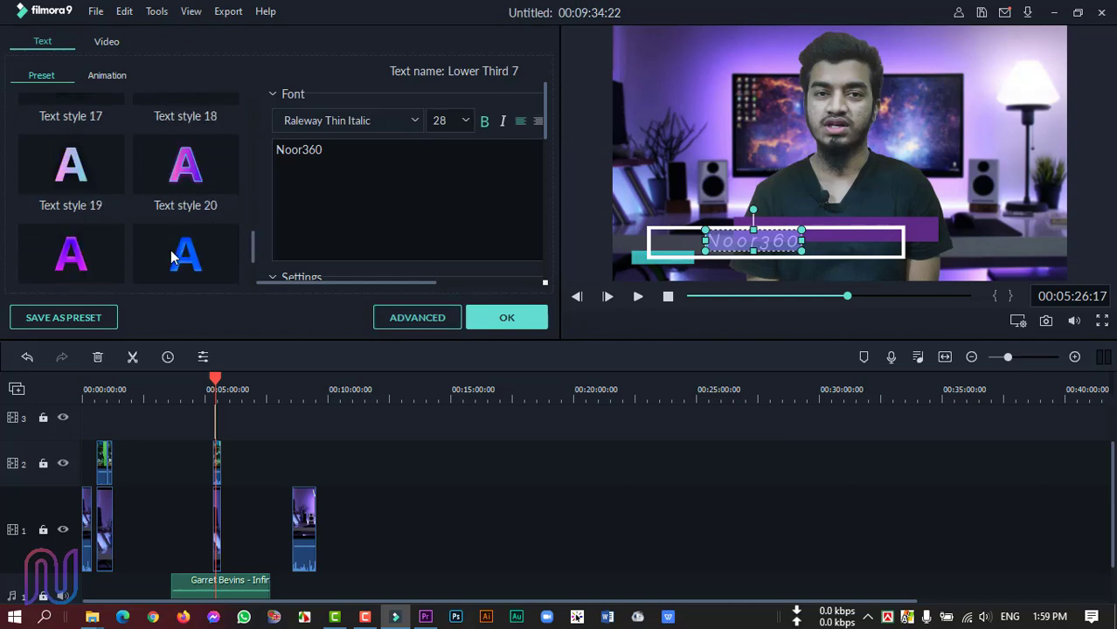
scroll(159, 218, "up", 6)
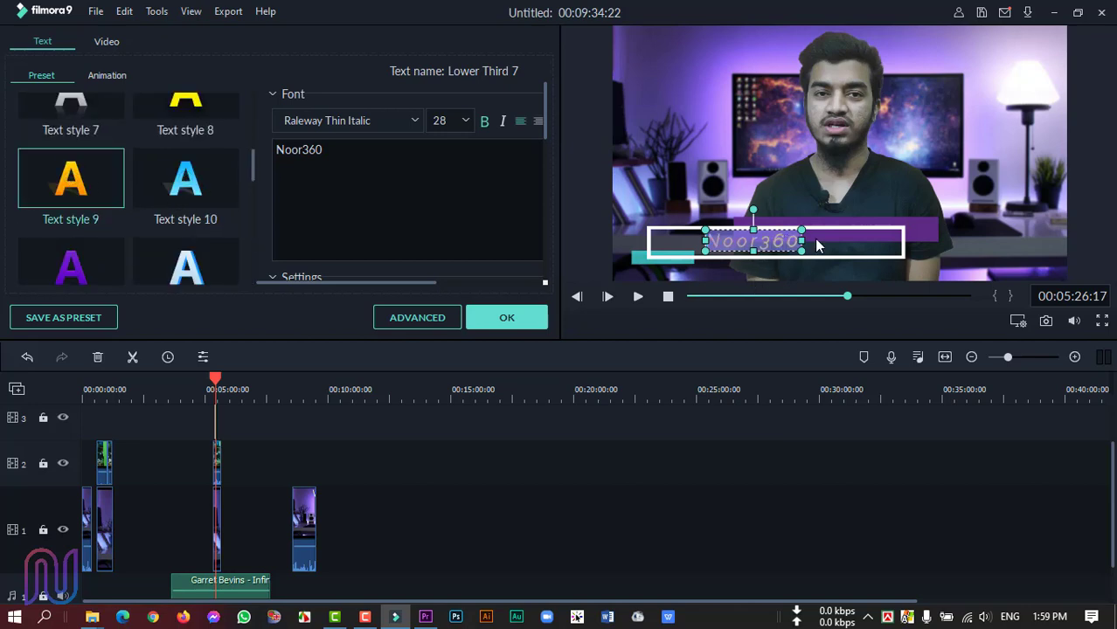
- Browse the text animations and apply Cinema style to the Noor360 title
left_click(107, 75)
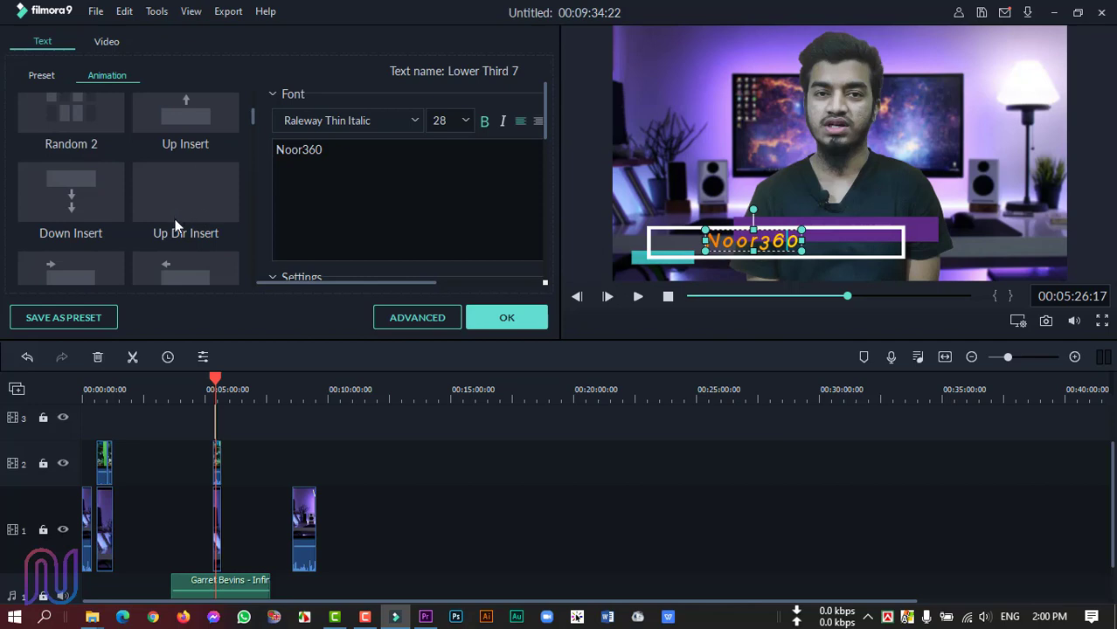
scroll(178, 242, "down", 3)
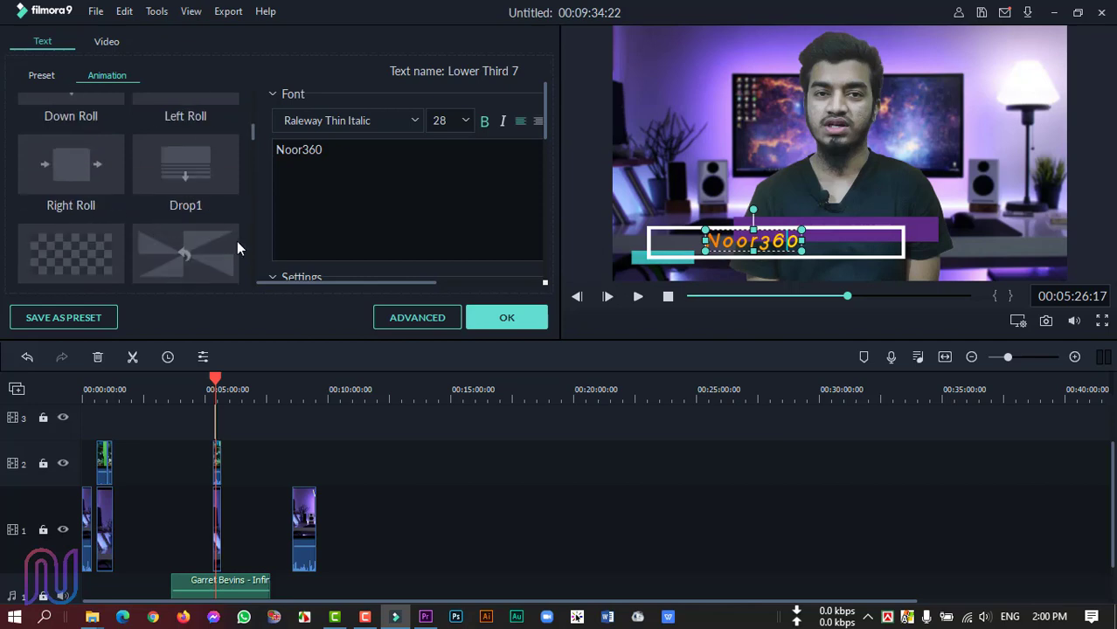
scroll(91, 229, "down", 2)
scroll(88, 214, "up", 3)
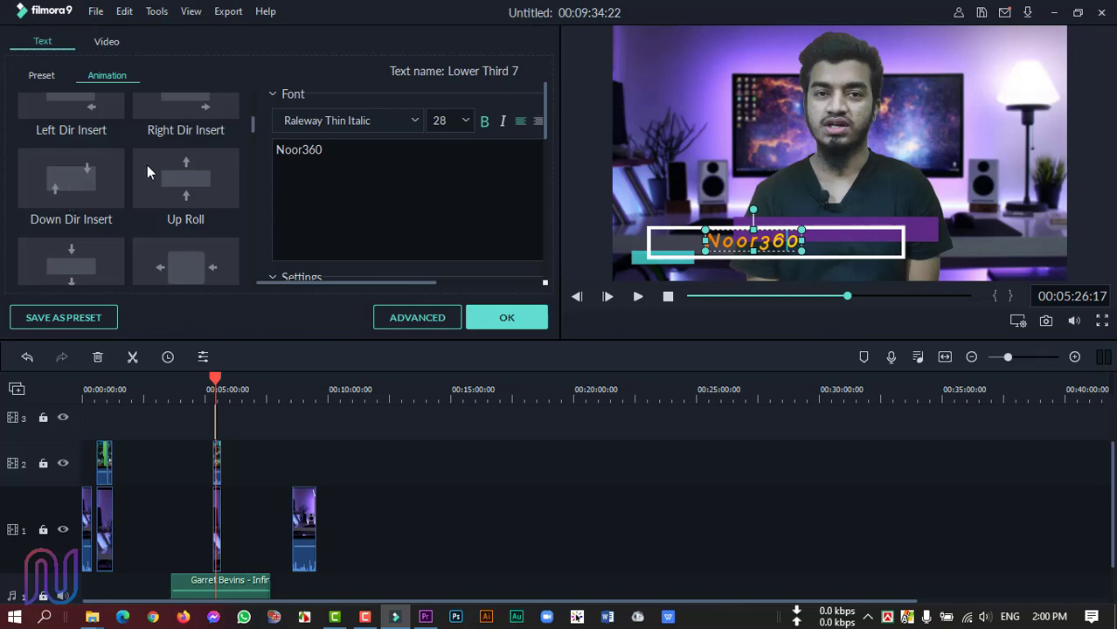
scroll(149, 175, "up", 3)
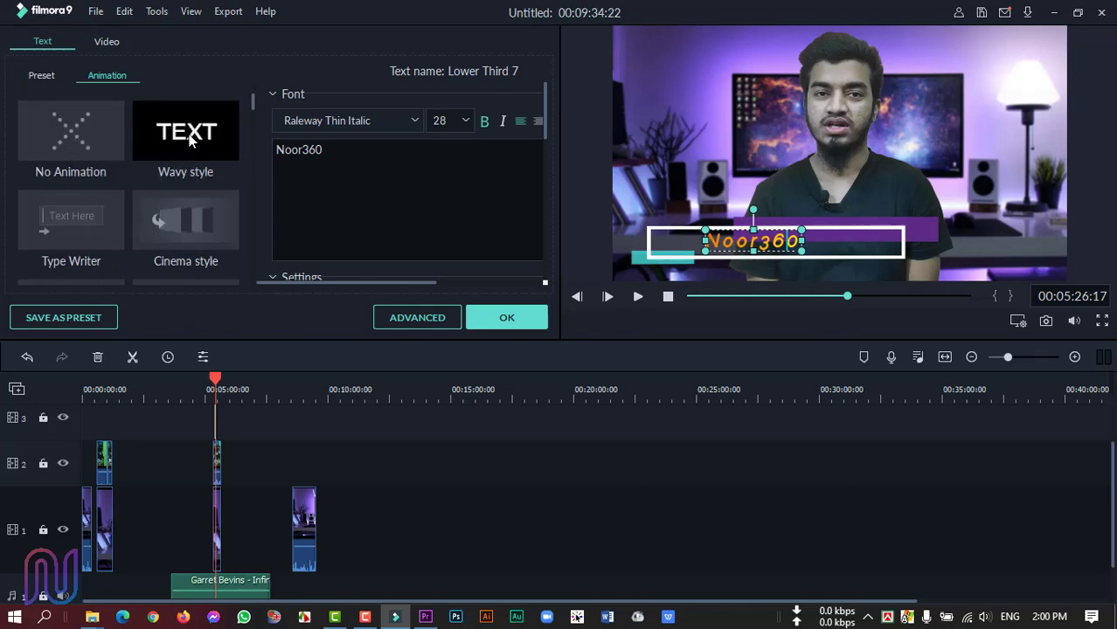
left_click(186, 232)
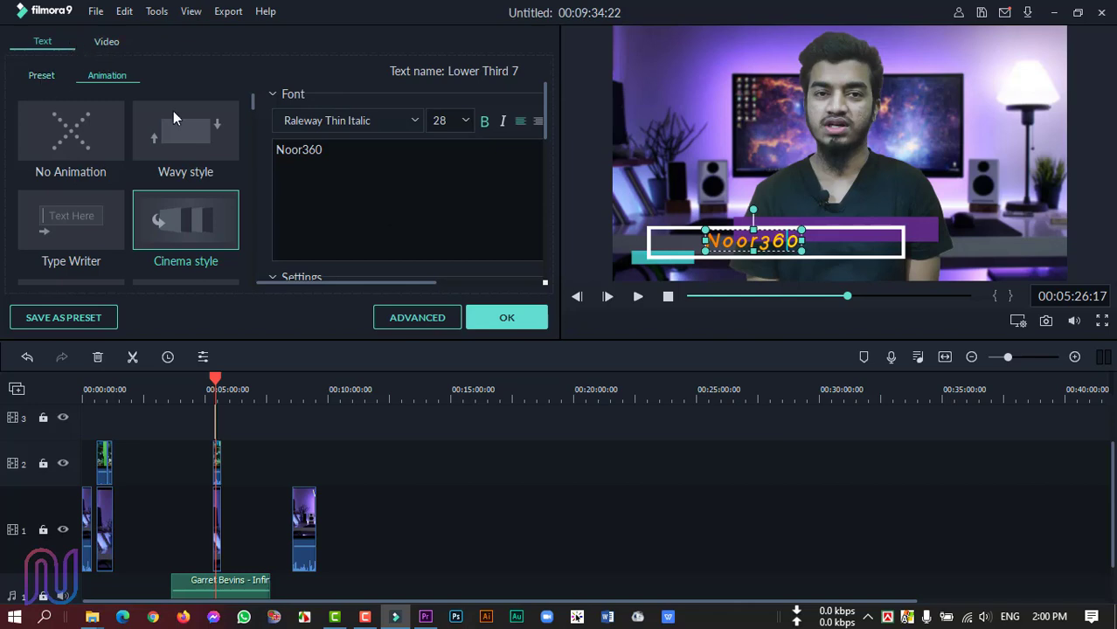
- Look through the advanced text customization settings without changing them, and confirm the title edits
left_click(418, 318)
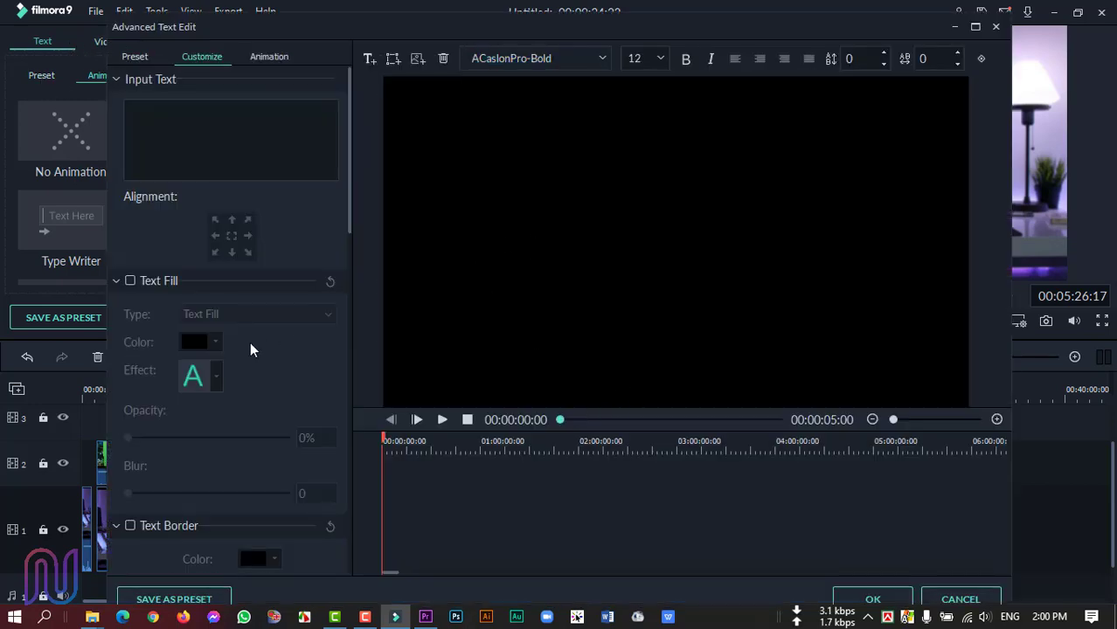
scroll(223, 496, "down", 7)
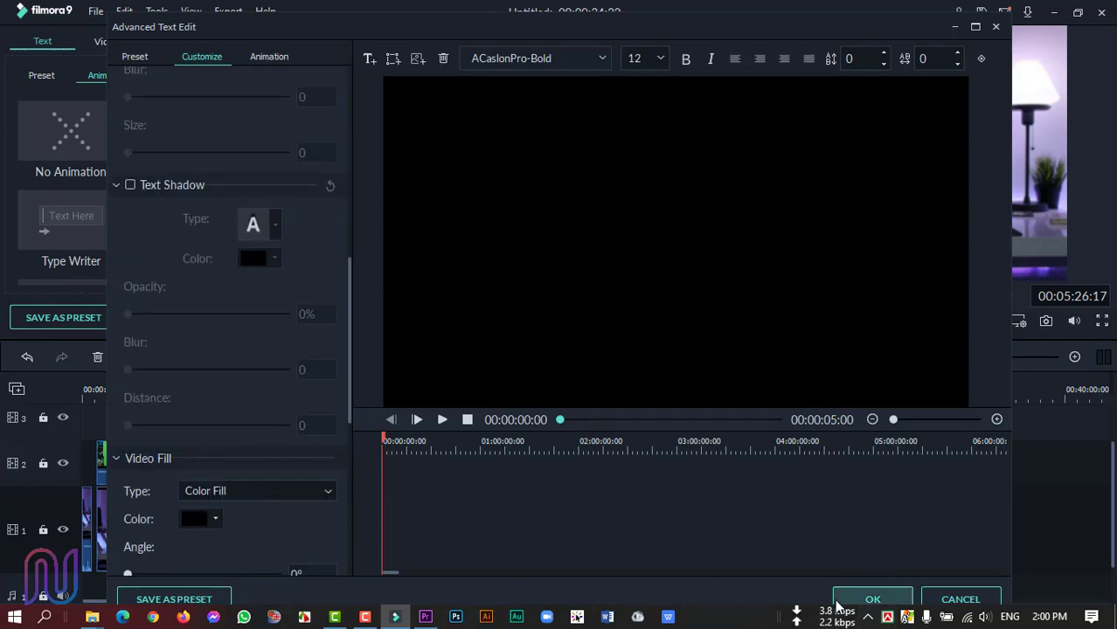
left_click(872, 601)
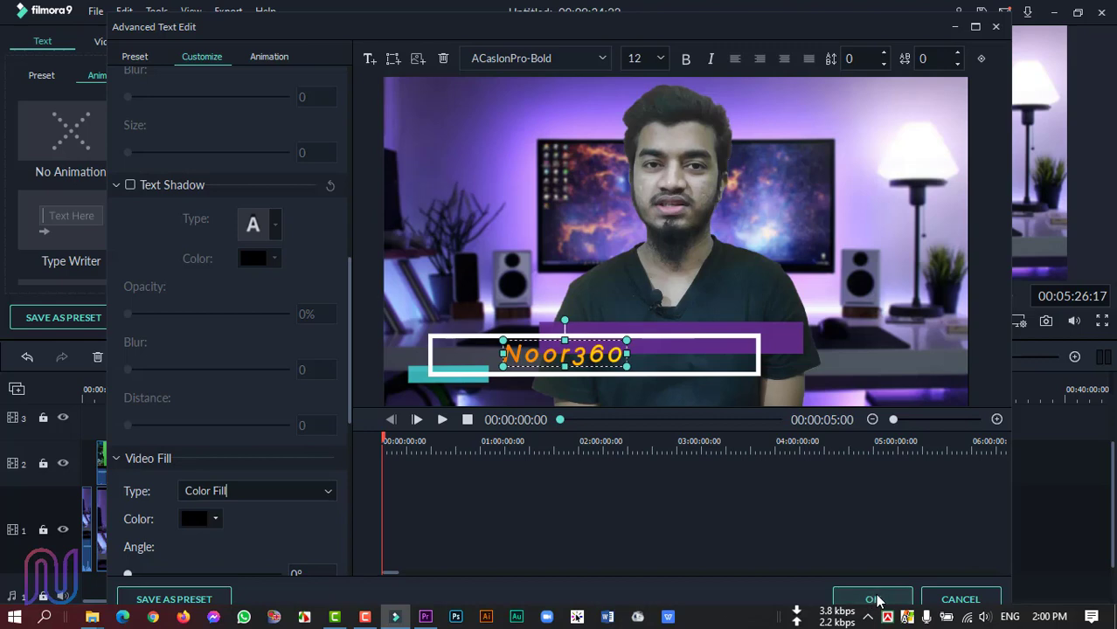
left_click(509, 318)
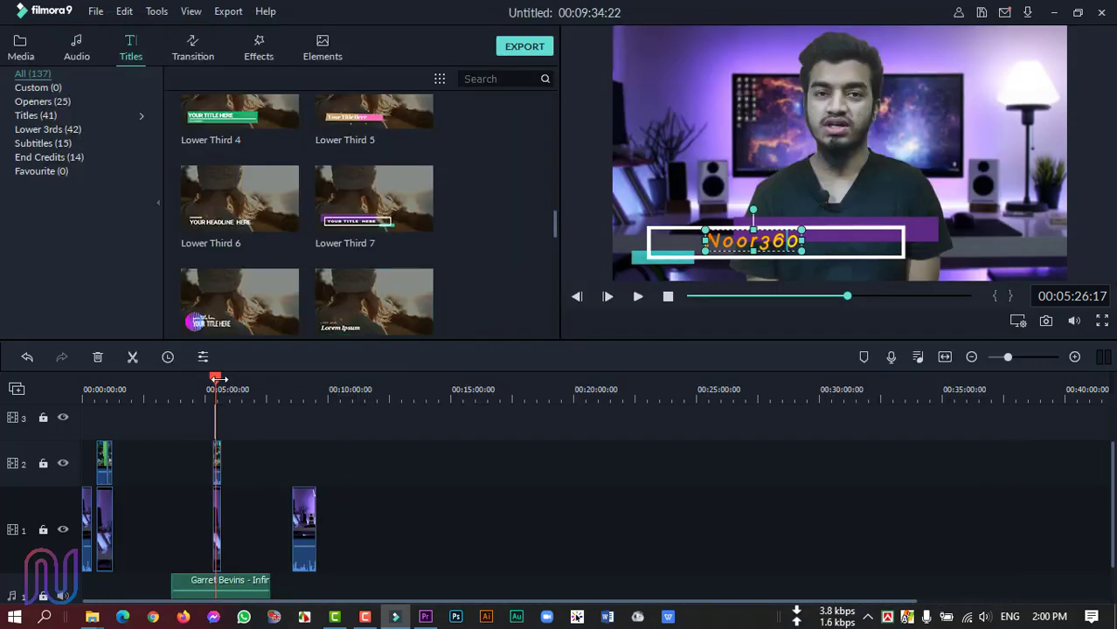
- Play the edited Noor360 title from 00:05:20:00 and pause at about 00:05:30
left_click_drag(215, 381, 212, 382)
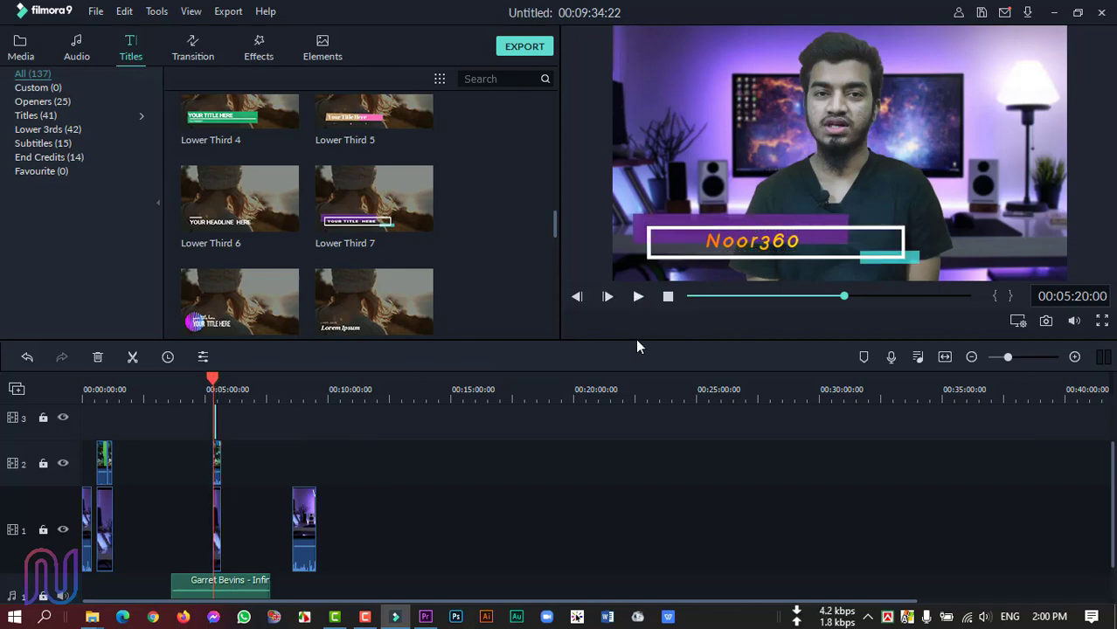
left_click(637, 297)
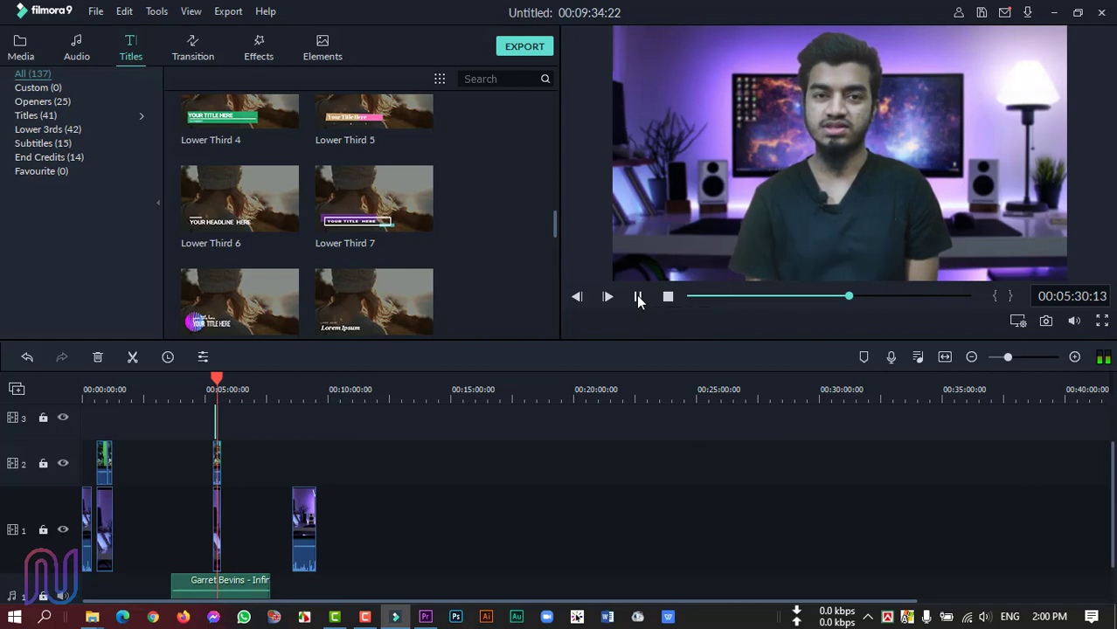
left_click(638, 297)
scroll(296, 252, "up", 10)
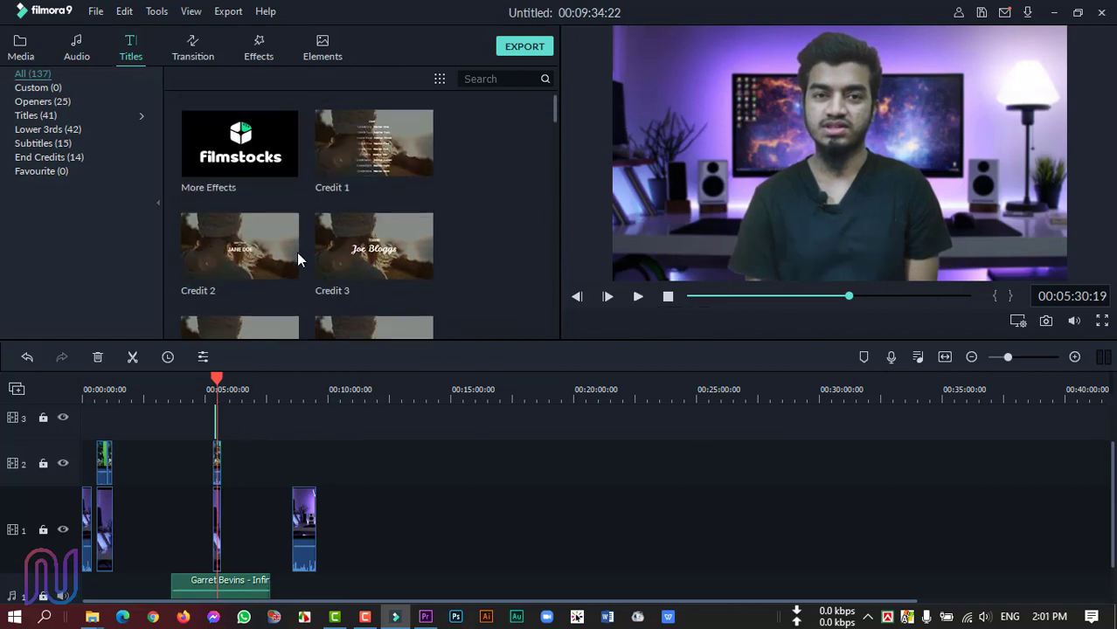
- Show the transition library and split the video clip on track 1 at 00:00:17:03
left_click(191, 46)
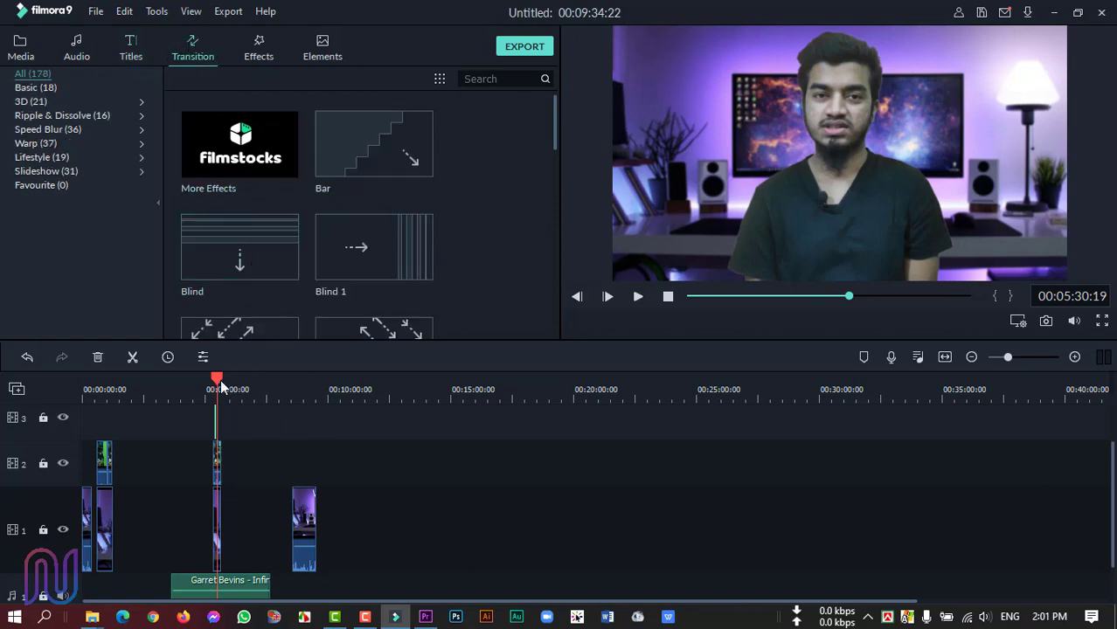
left_click(301, 389)
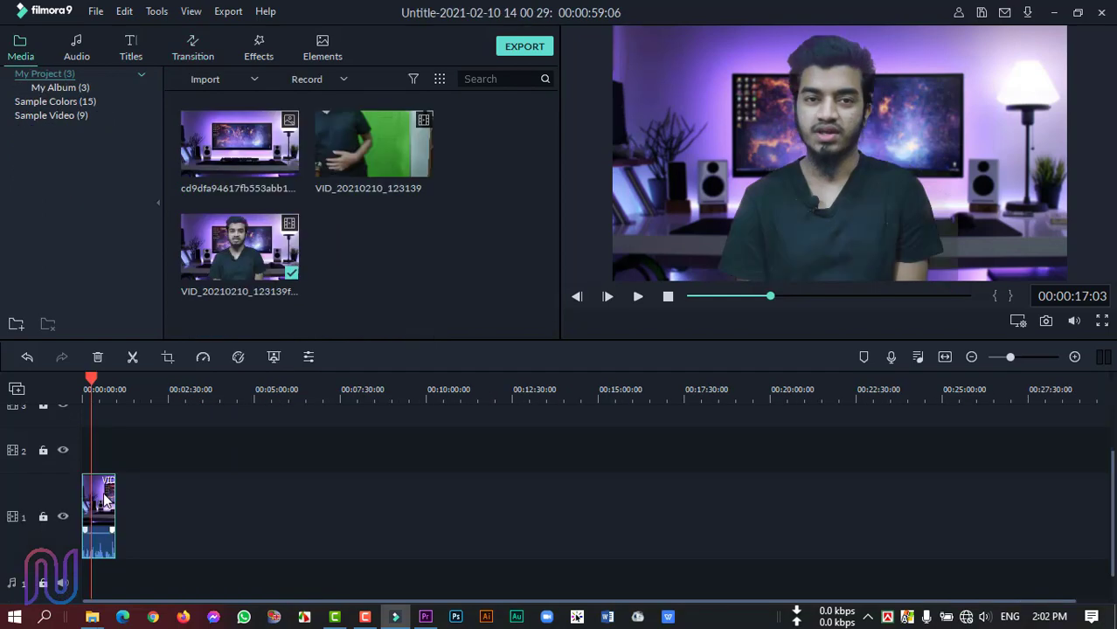
left_click(196, 45)
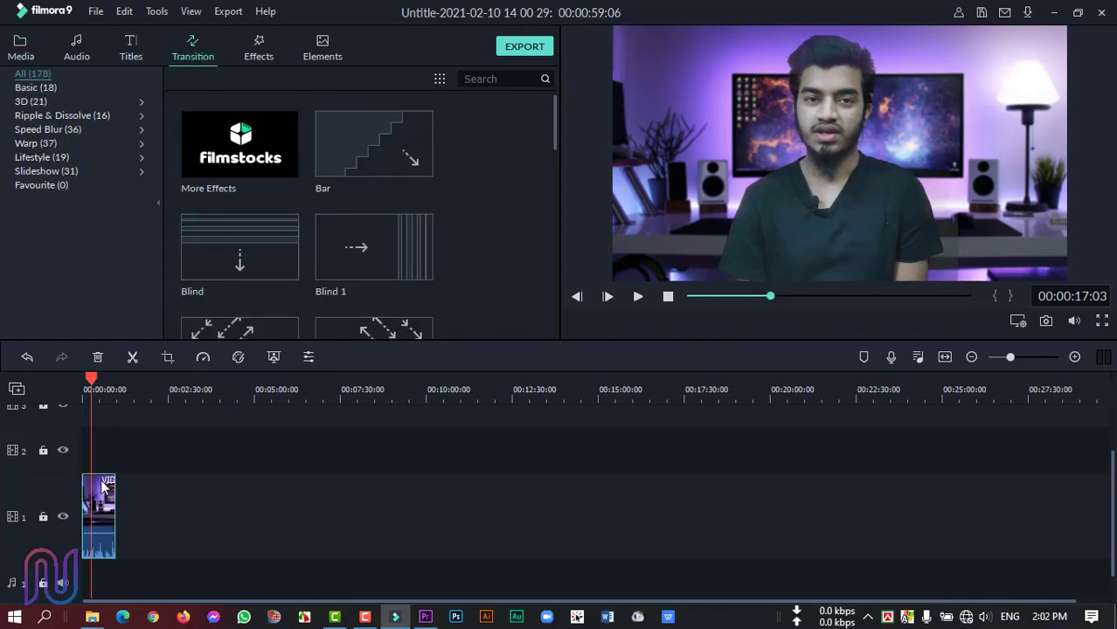
left_click(133, 356)
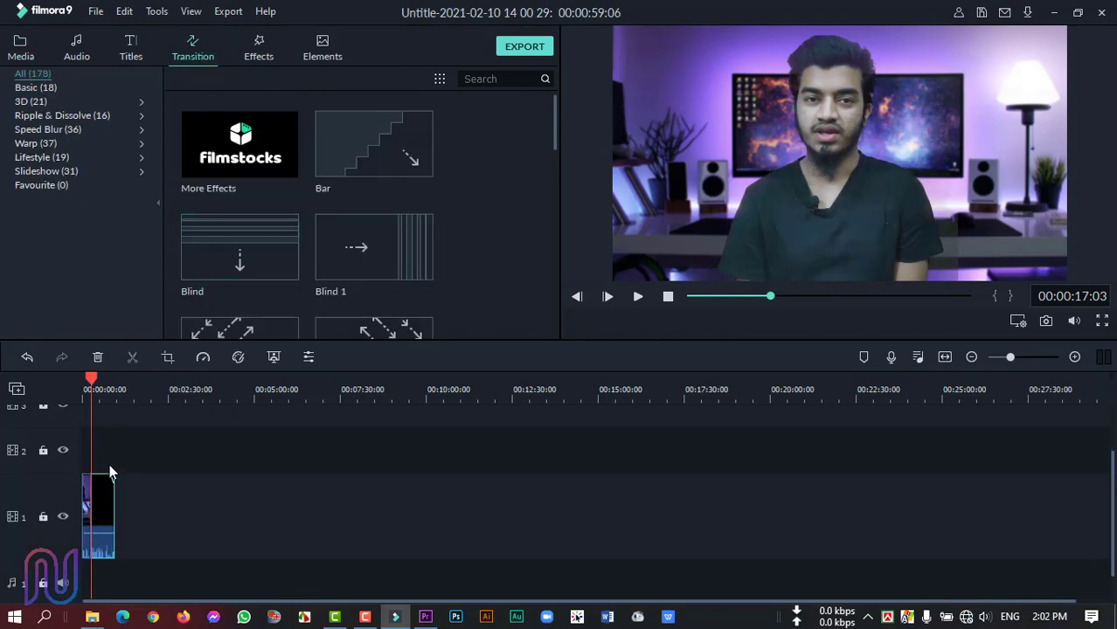
left_click(104, 463)
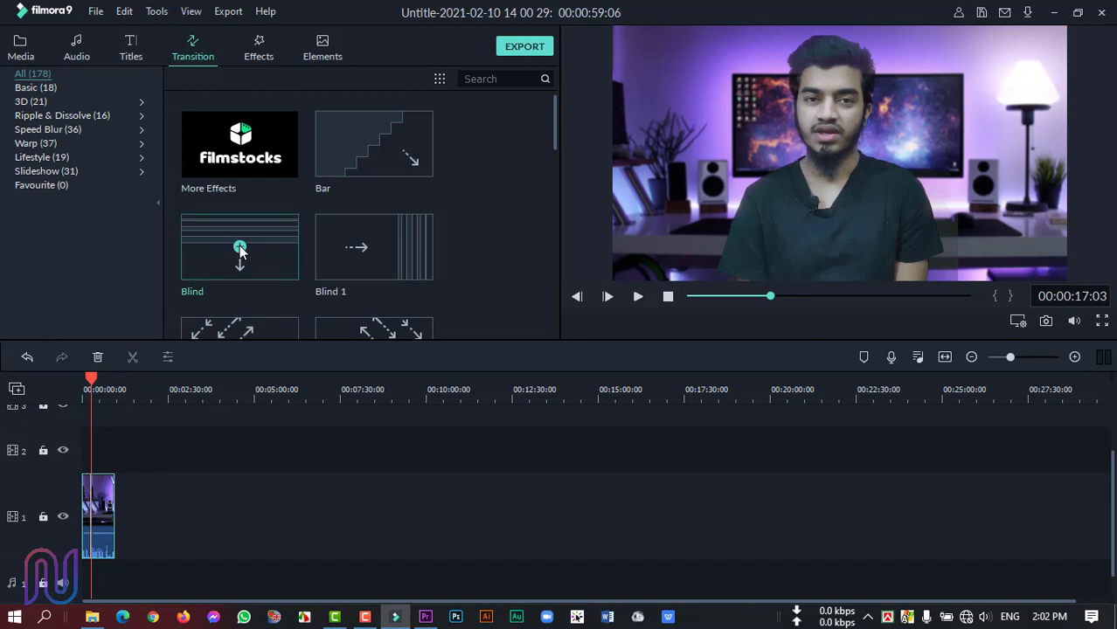
- Browse the transitions and add Cross Merge at the start, the cut and the end of the split clips
scroll(356, 237, "down", 3)
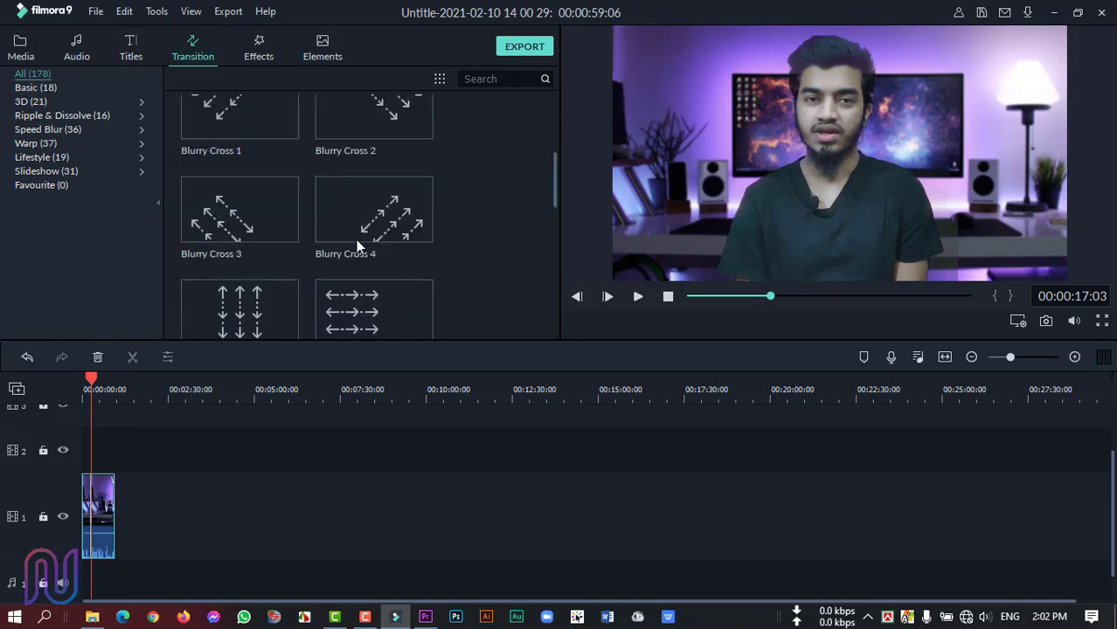
scroll(264, 210, "up", 5)
scroll(265, 255, "down", 10)
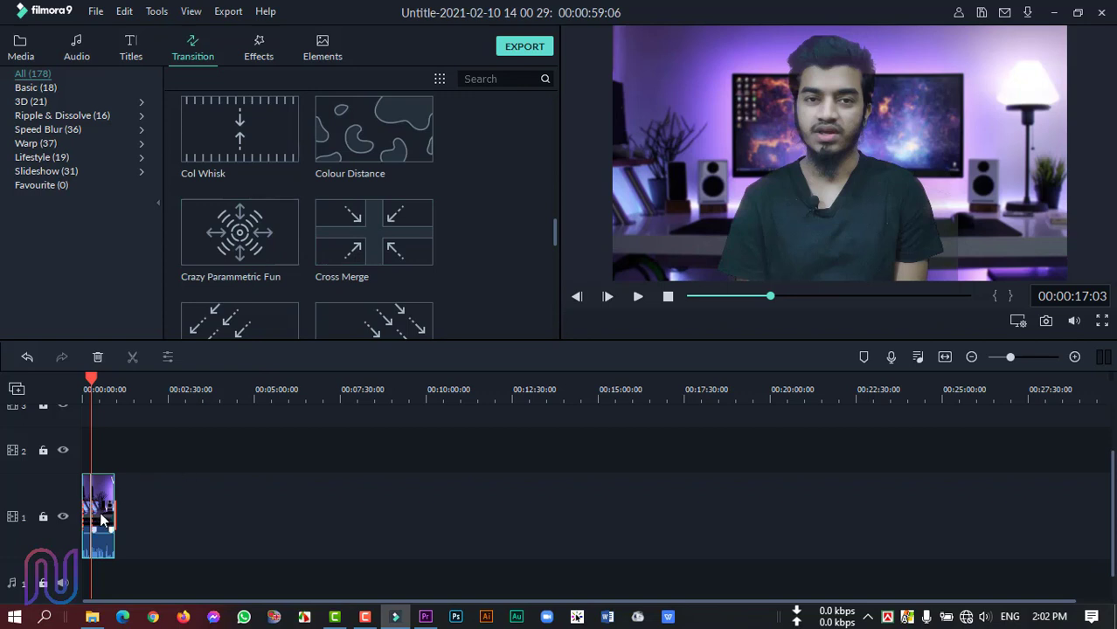
- Fit the timeline to view, preview the end transition up to 00:00:59:00, and browse more transitions
left_click_drag(94, 385, 571, 387)
key("shift+z")
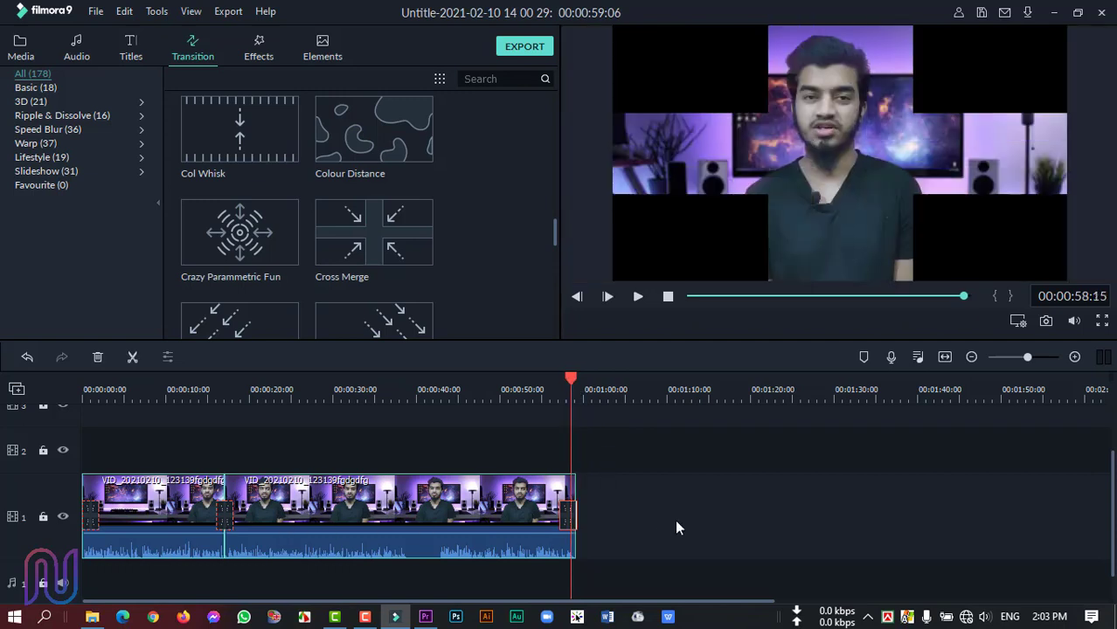
left_click_drag(572, 385, 577, 384)
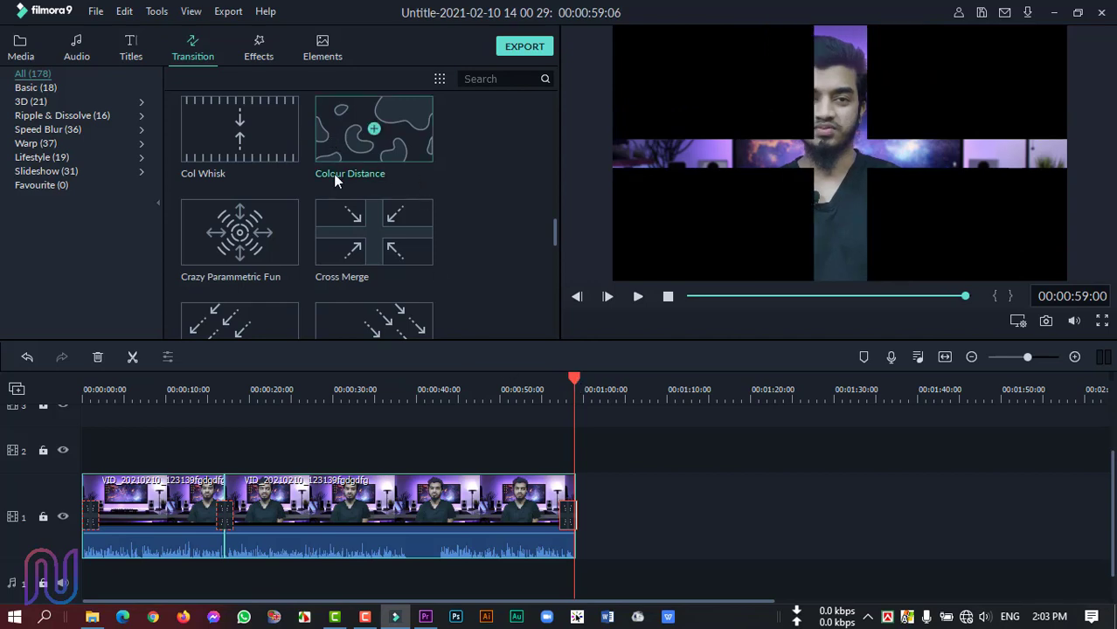
scroll(258, 306, "down", 3)
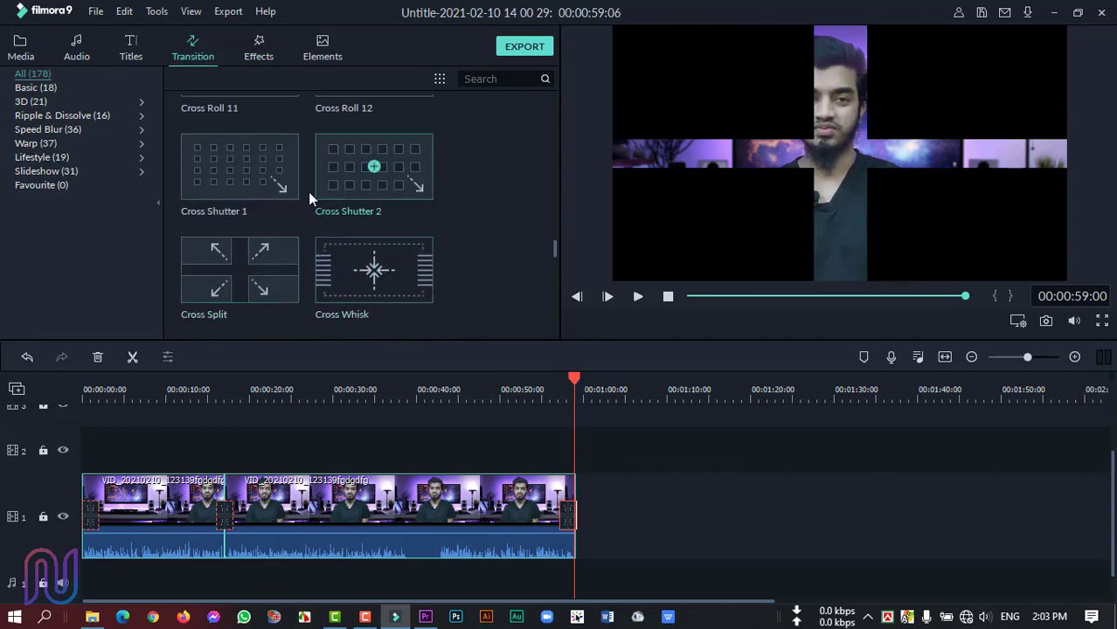
- Browse the effects and add the Aegean filter on track 2 at 00:00:35:24
left_click(258, 53)
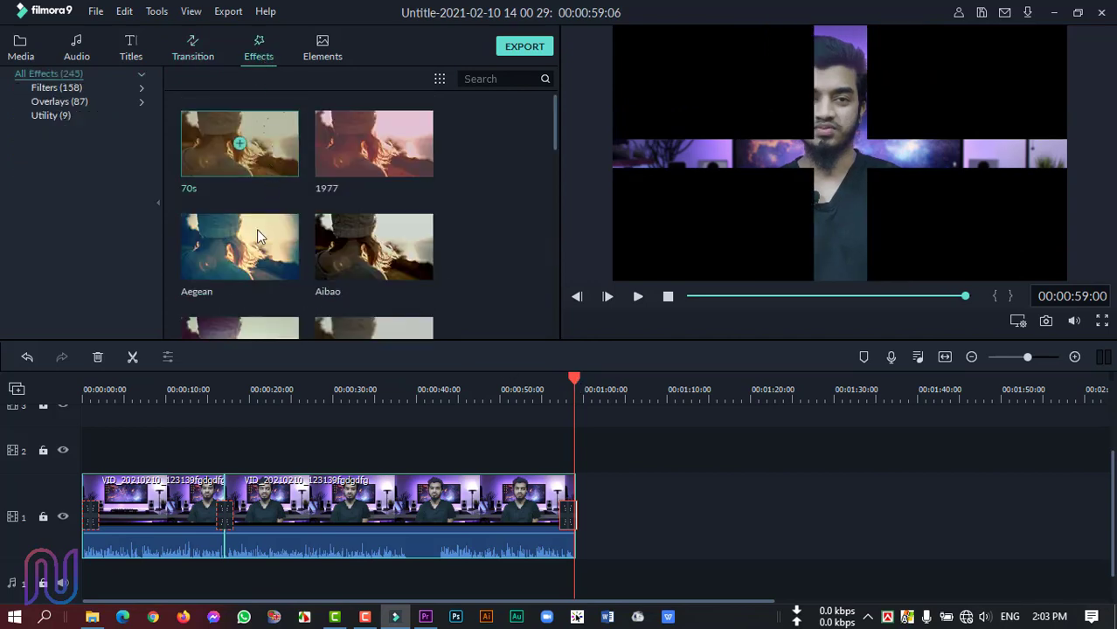
left_click_drag(569, 382, 382, 404)
scroll(324, 248, "down", 5)
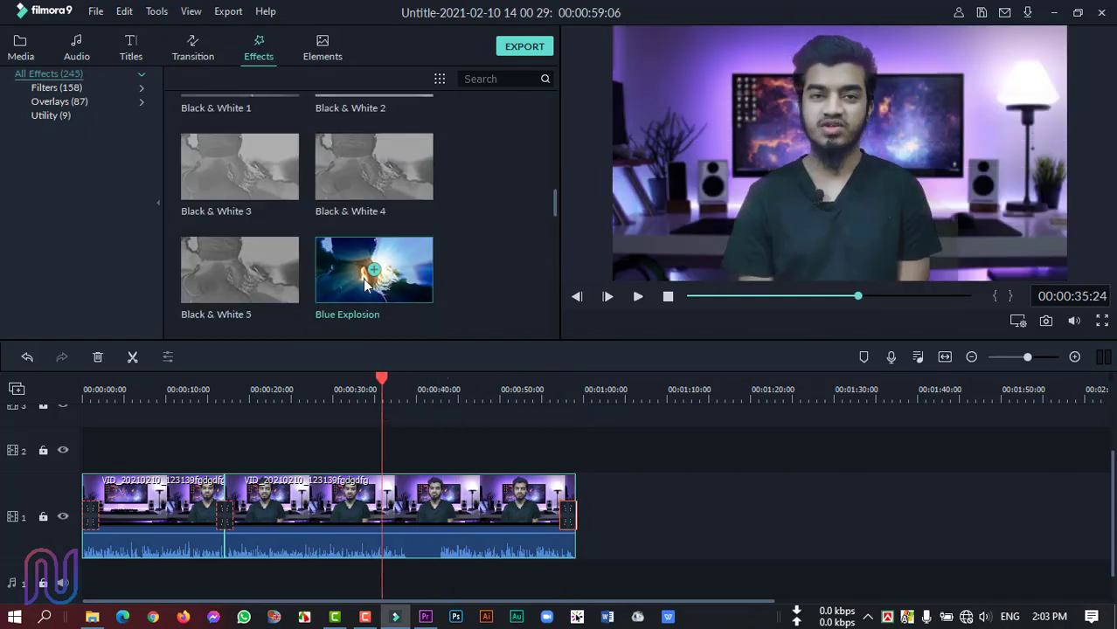
scroll(249, 229, "up", 5)
scroll(233, 258, "down", 4)
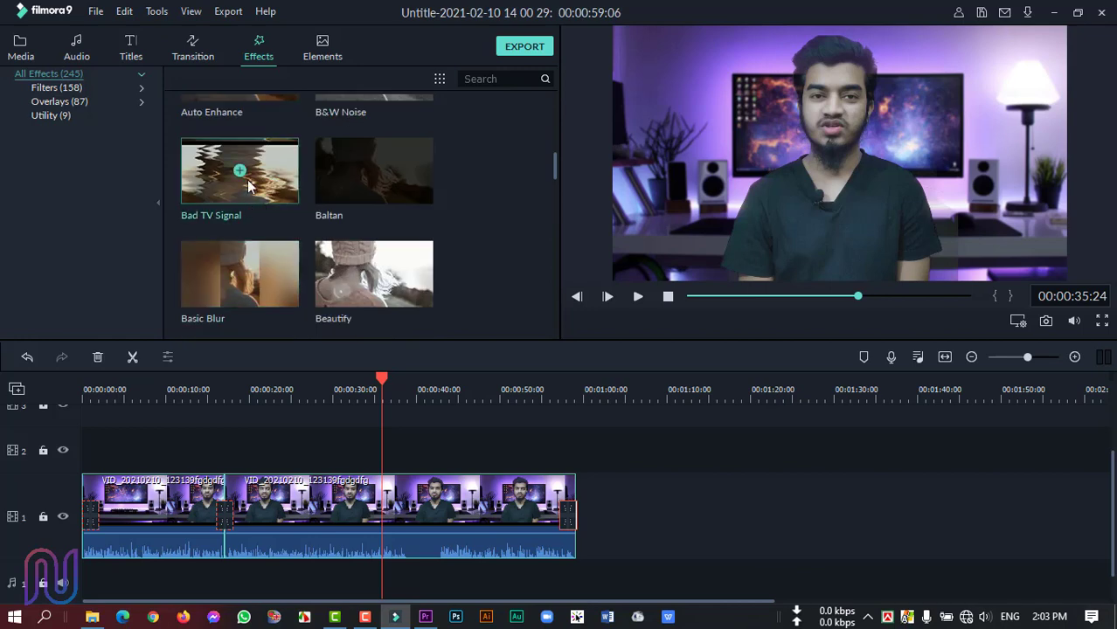
scroll(259, 224, "up", 4)
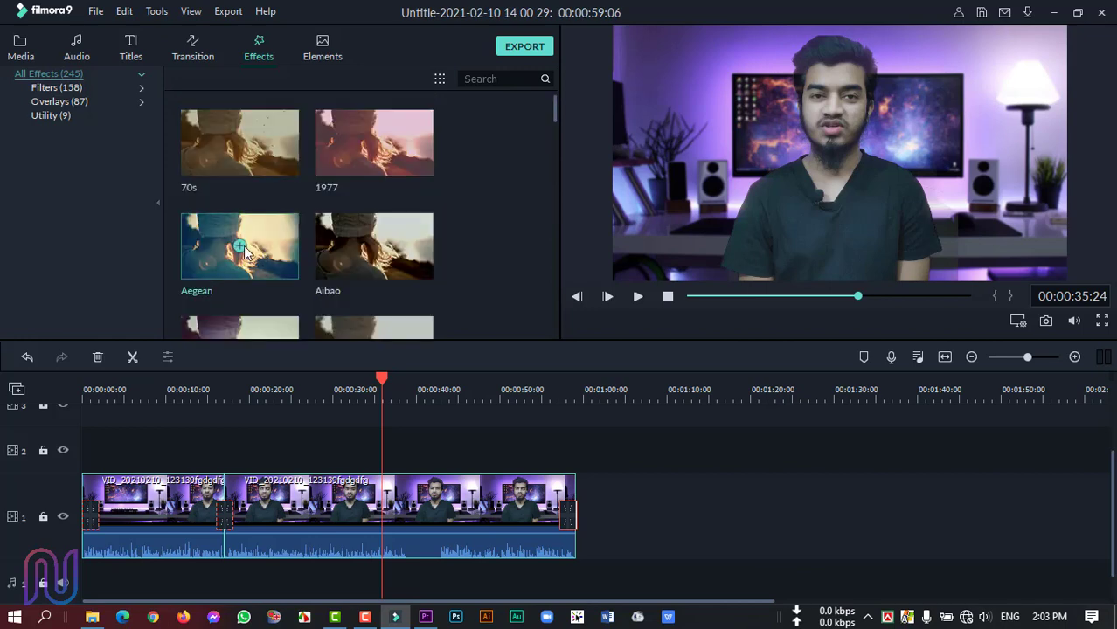
left_click(241, 247)
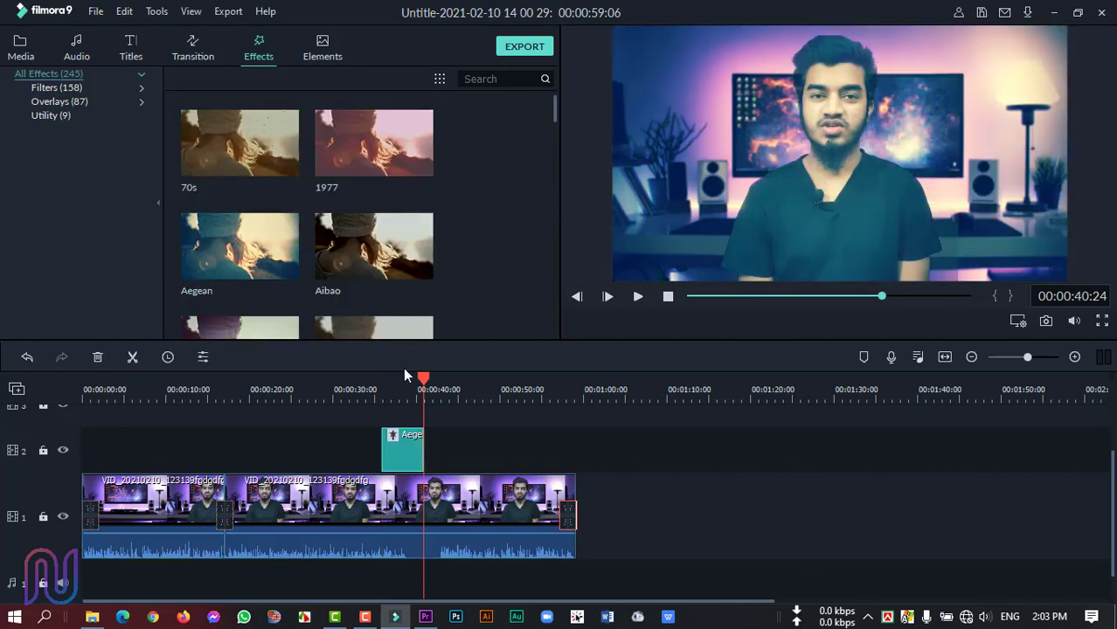
- Scrub through the Aegean filter to 00:00:41:21 to compare the picture, and browse more effects
left_click_drag(427, 379, 398, 383)
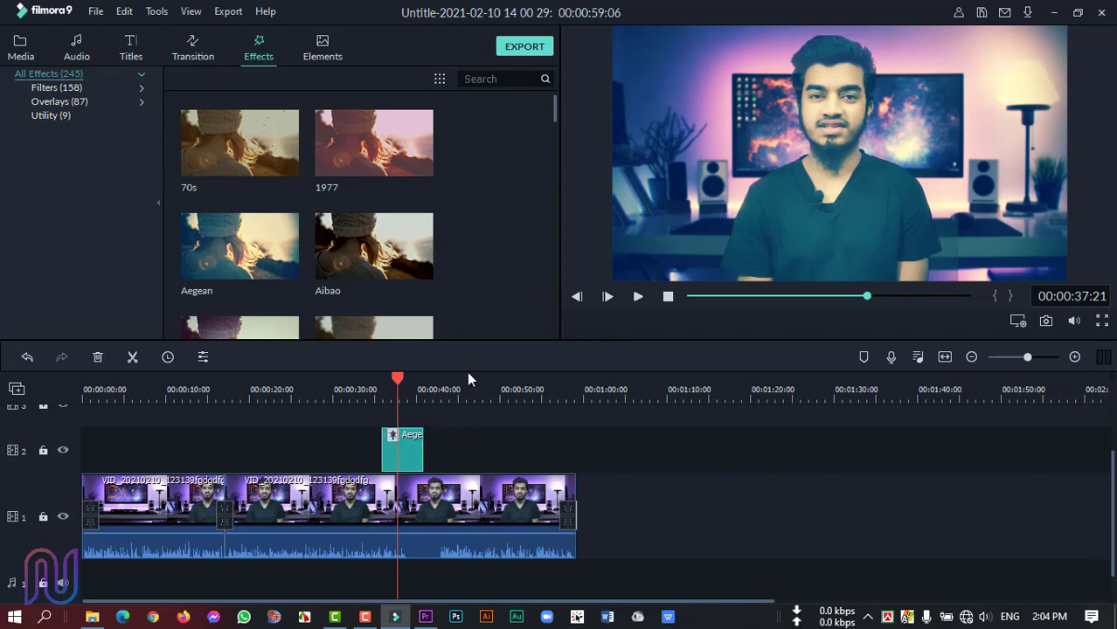
left_click_drag(398, 379, 431, 382)
scroll(323, 218, "down", 20)
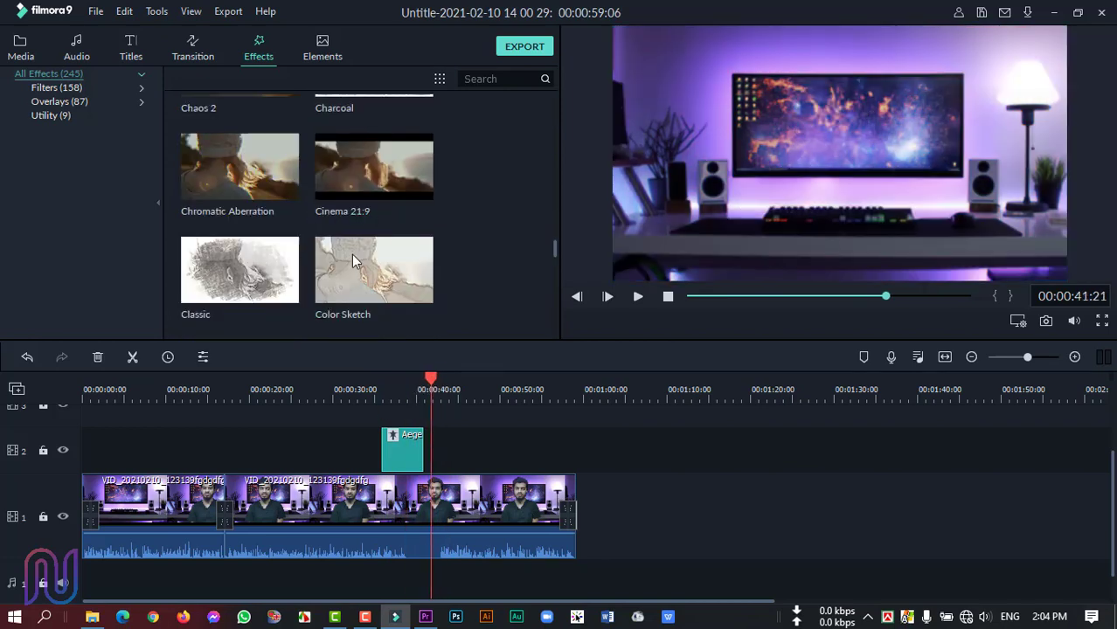
- Browse the elements library through the emoji, hand-drawn, tutorial arrow and pet elements
left_click(323, 45)
scroll(367, 245, "down", 10)
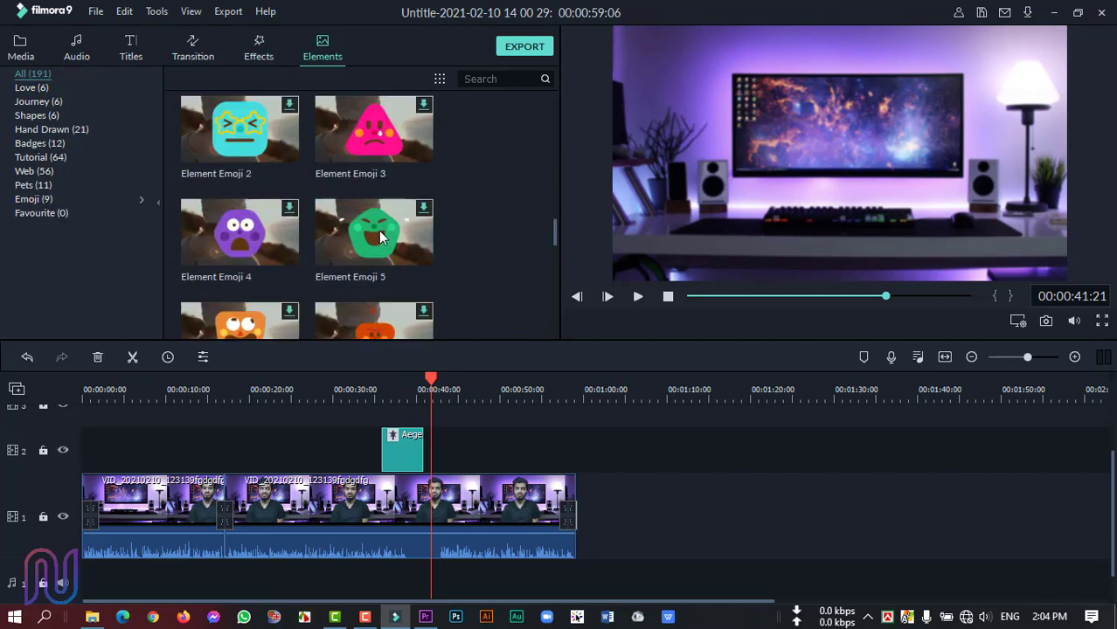
scroll(298, 247, "down", 5)
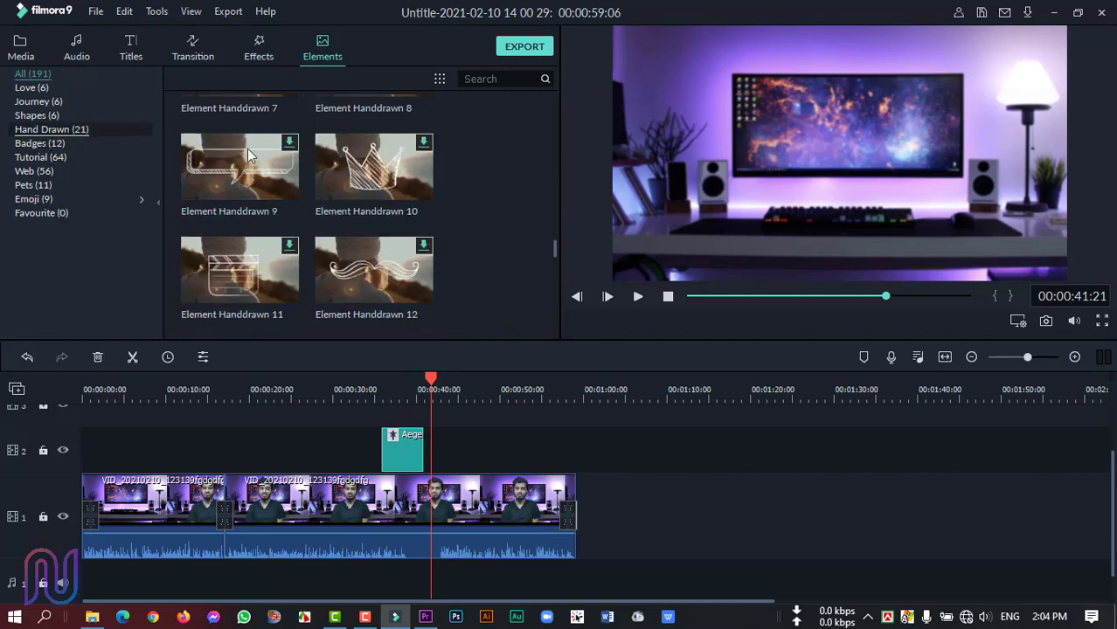
scroll(308, 242, "down", 15)
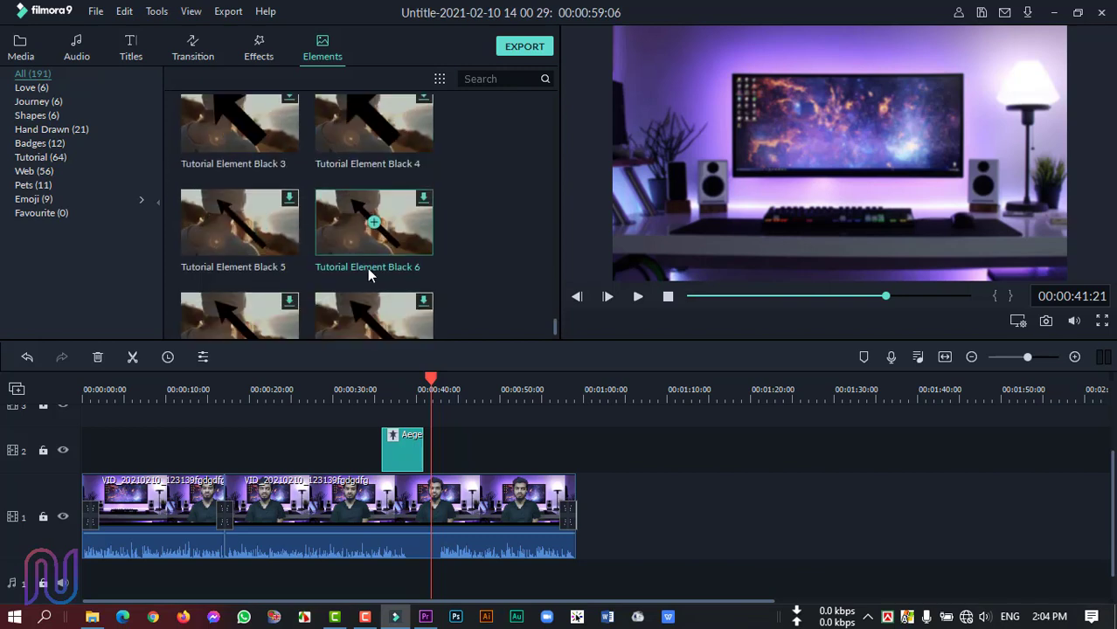
scroll(367, 269, "down", 10)
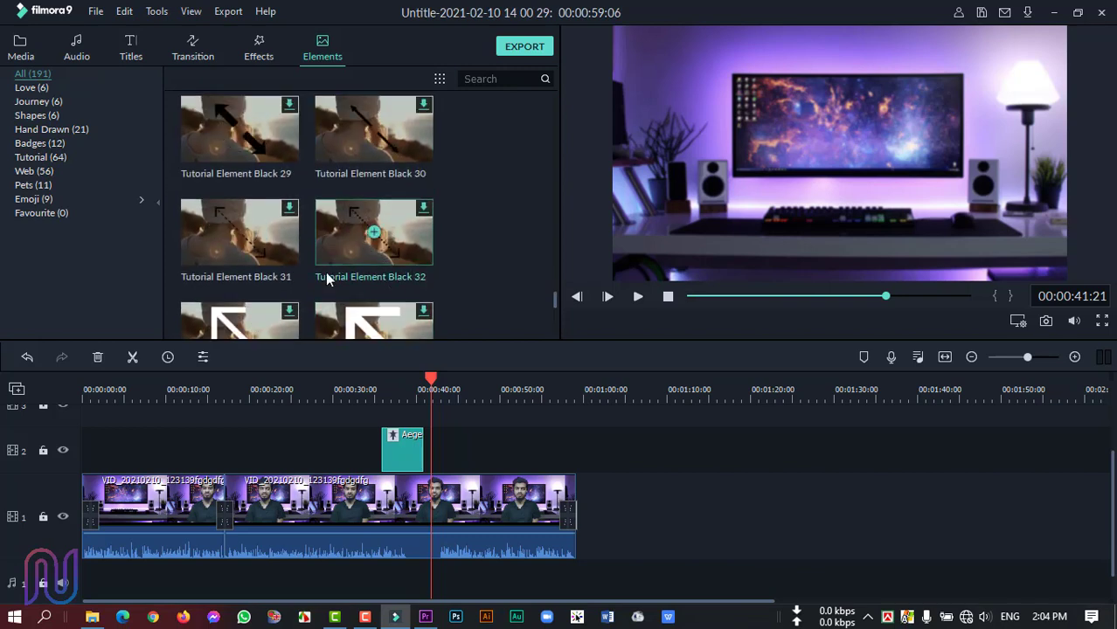
scroll(323, 273, "down", 9)
scroll(288, 277, "up", 16)
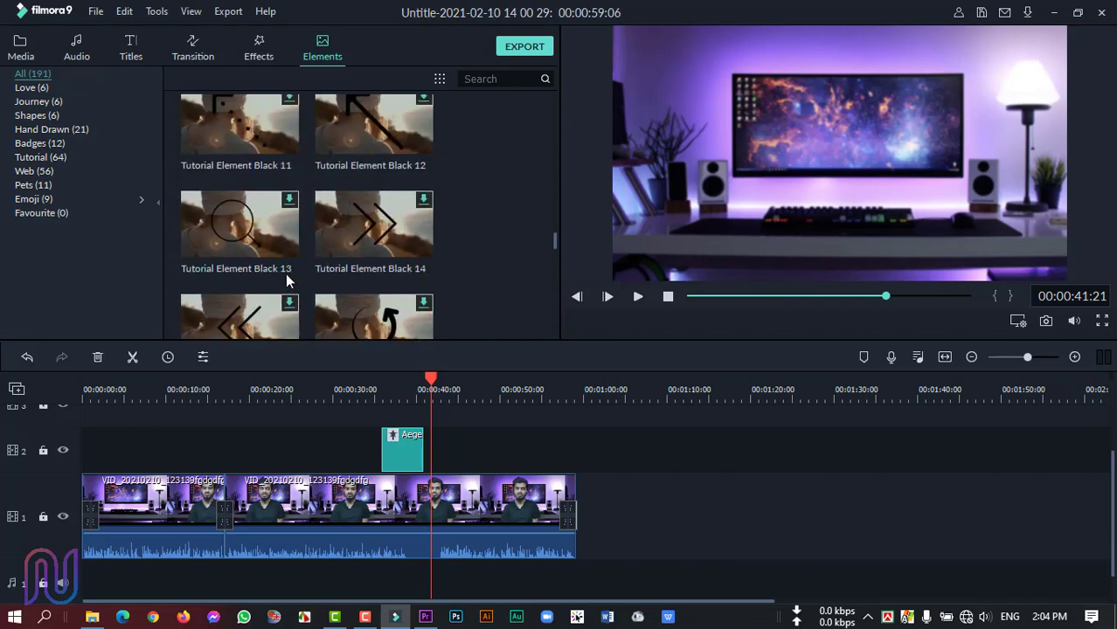
scroll(285, 278, "up", 8)
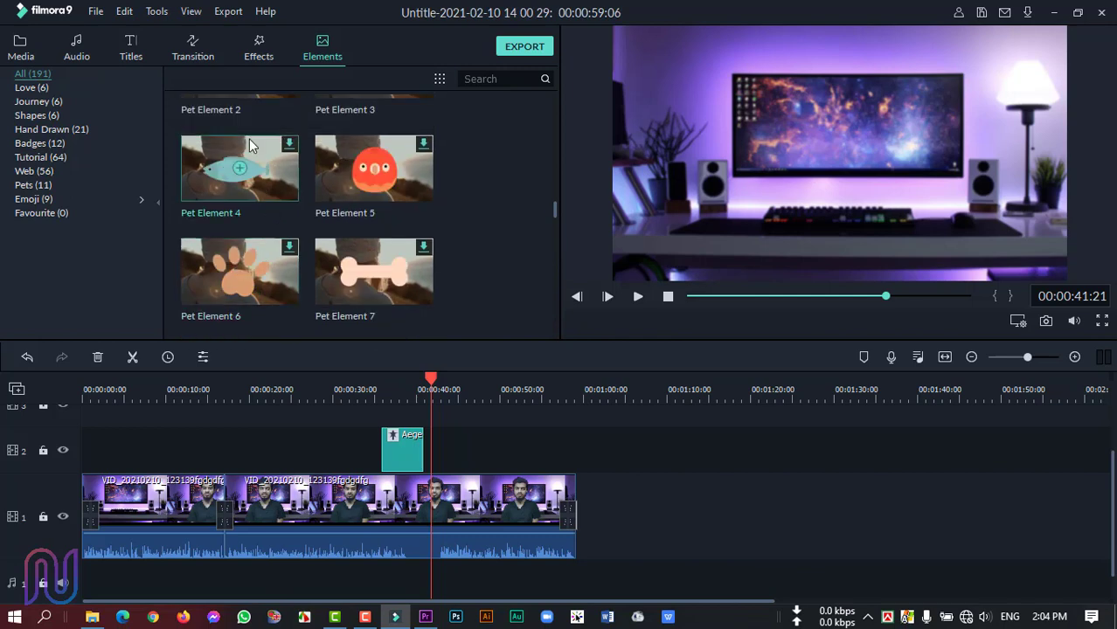
left_click(124, 12)
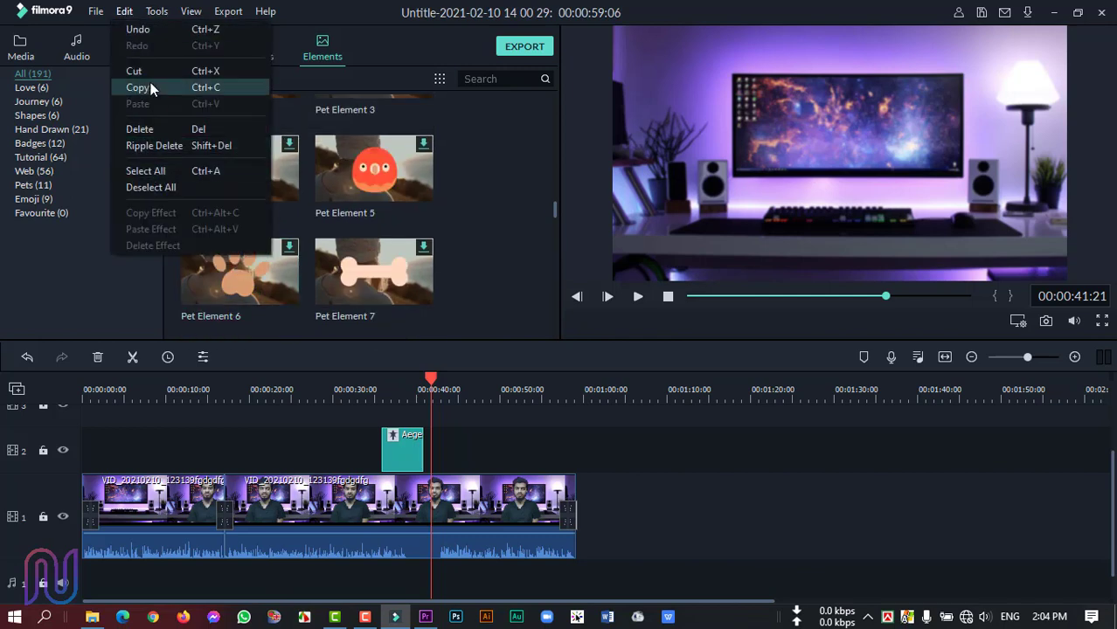
left_click(96, 12)
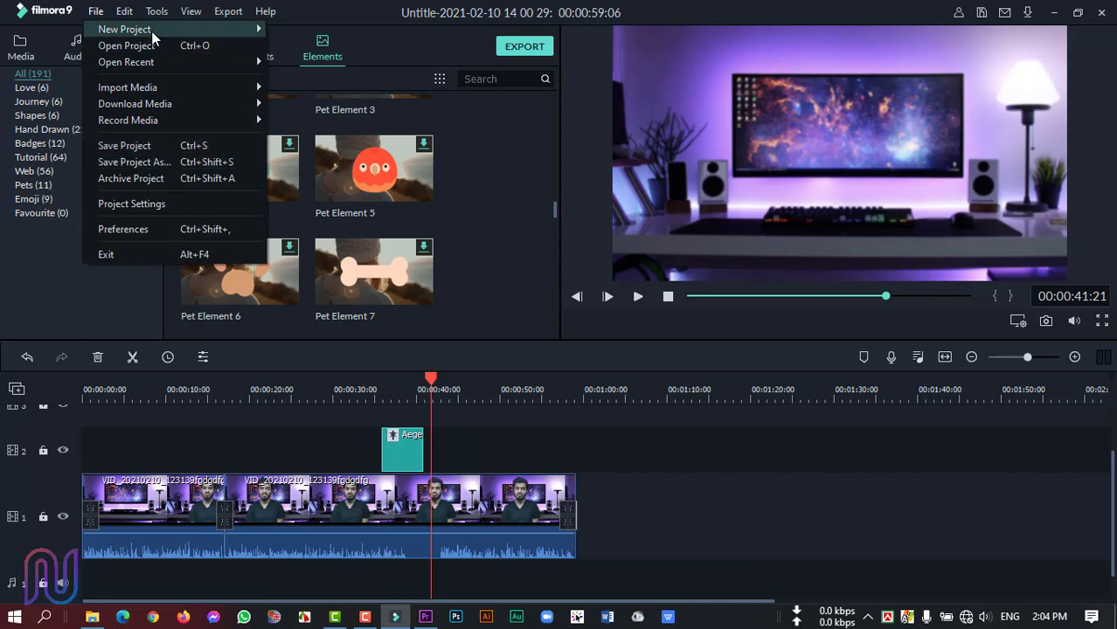
mouse_move(155, 13)
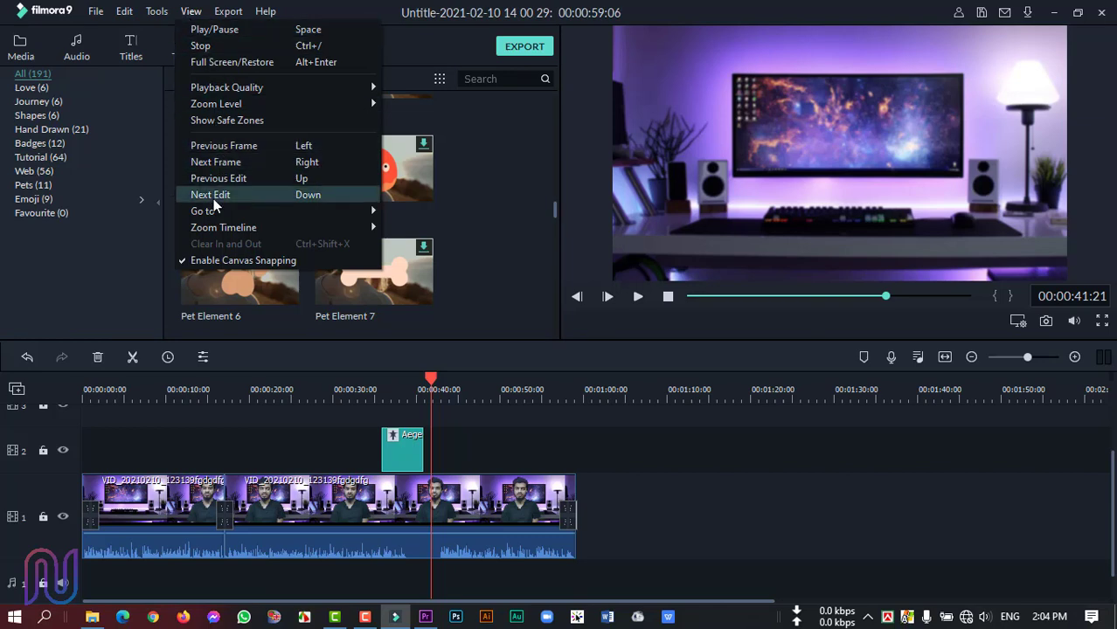
mouse_move(235, 19)
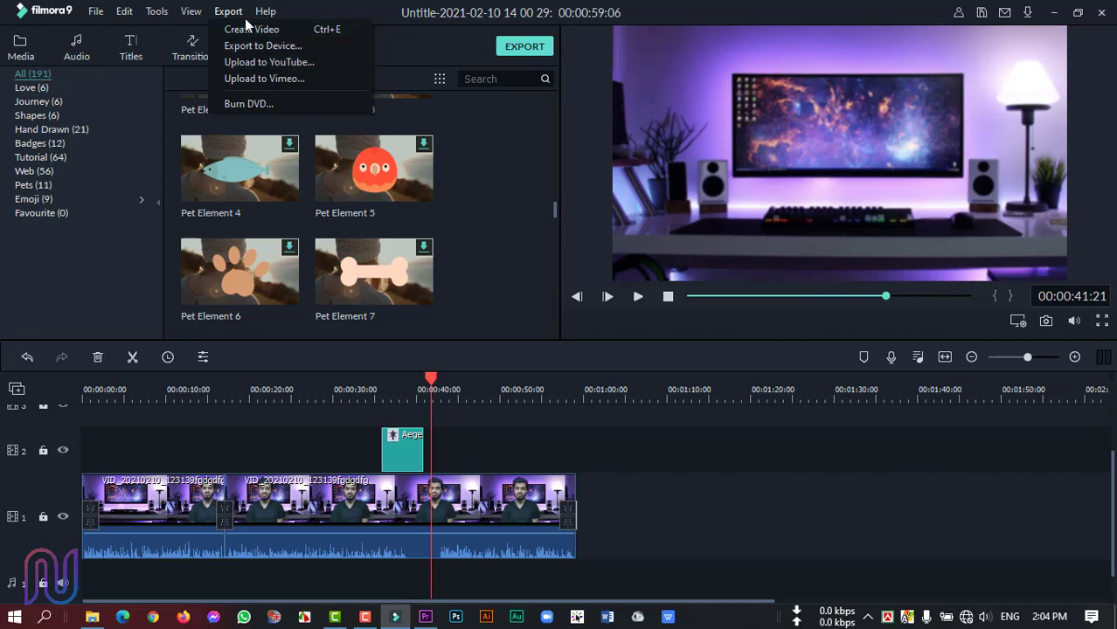
- Open the export options and examine the YouTube upload settings and the local MP4 settings with their save folder
left_click(516, 50)
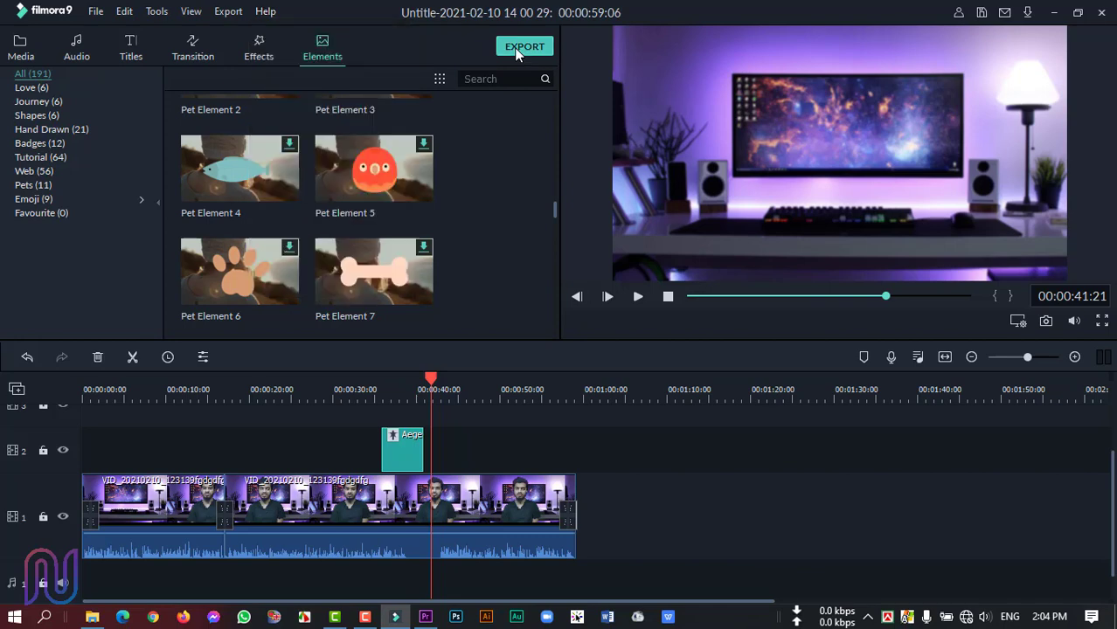
left_click(515, 50)
left_click(718, 322)
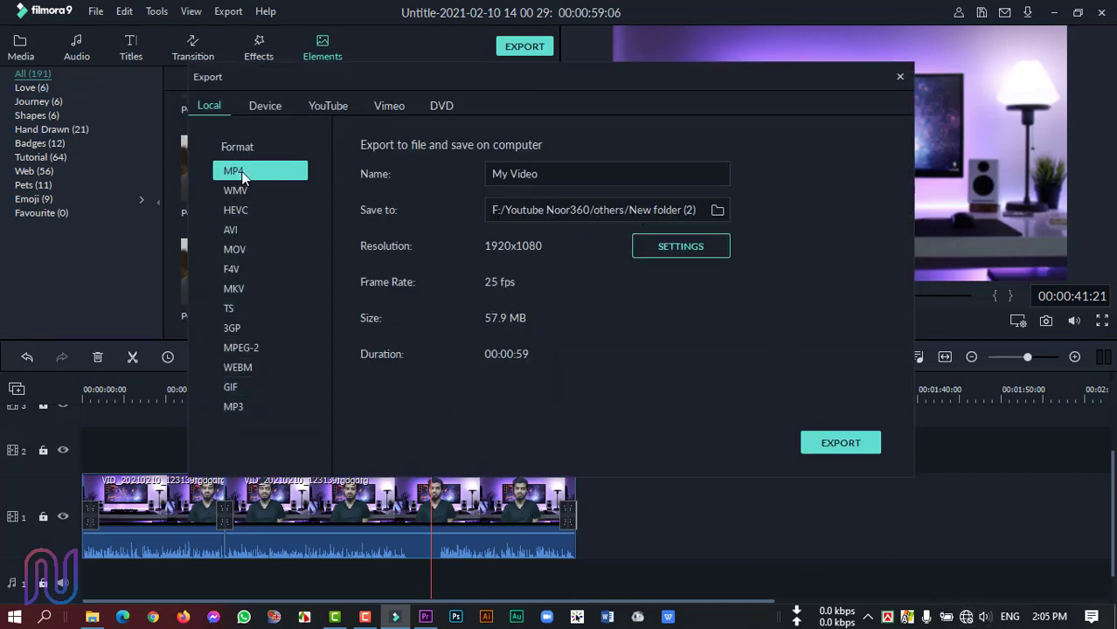
left_click(327, 107)
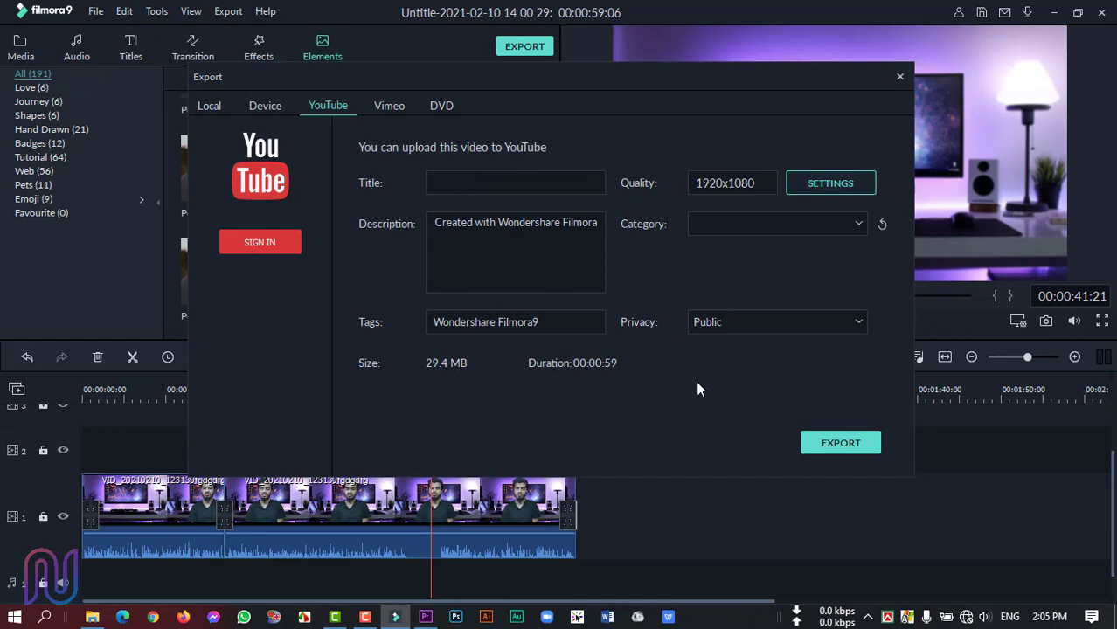
left_click(201, 110)
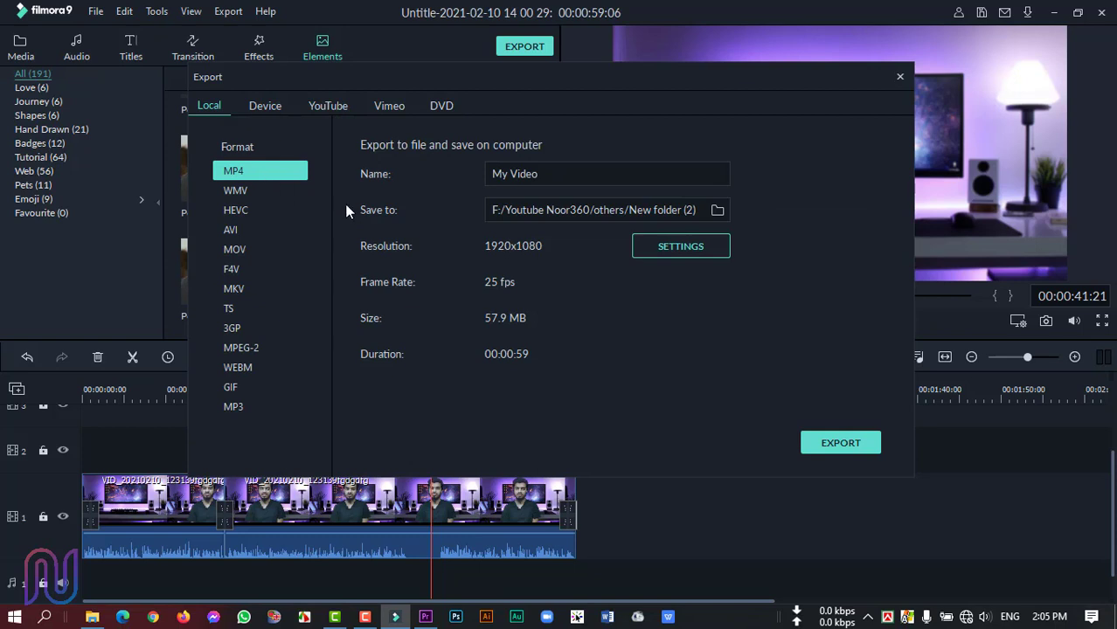
left_click(717, 211)
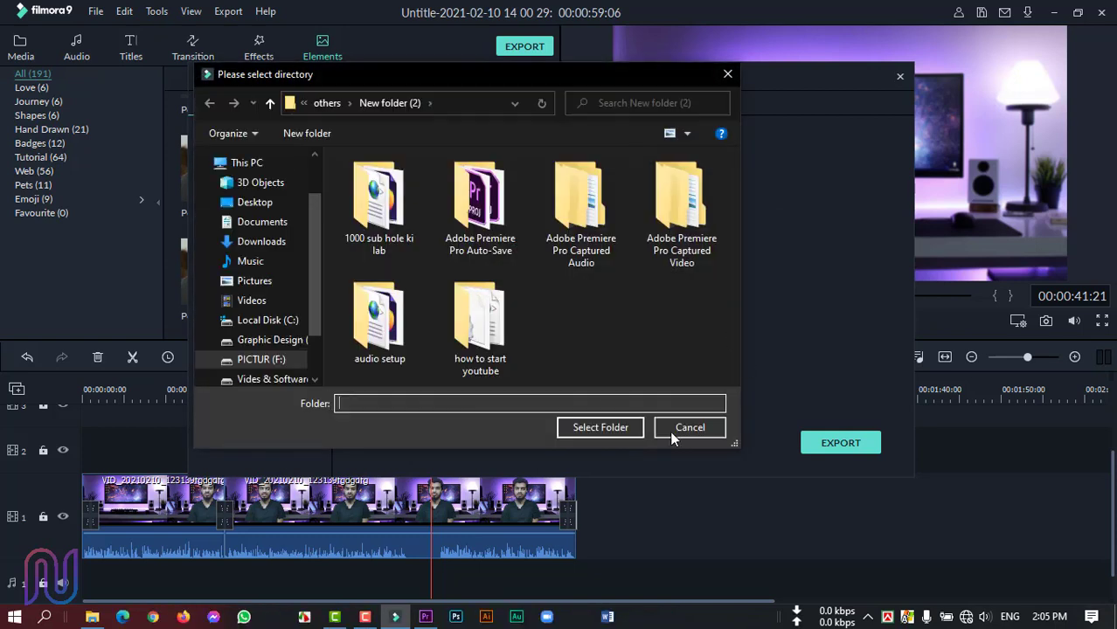
left_click(690, 428)
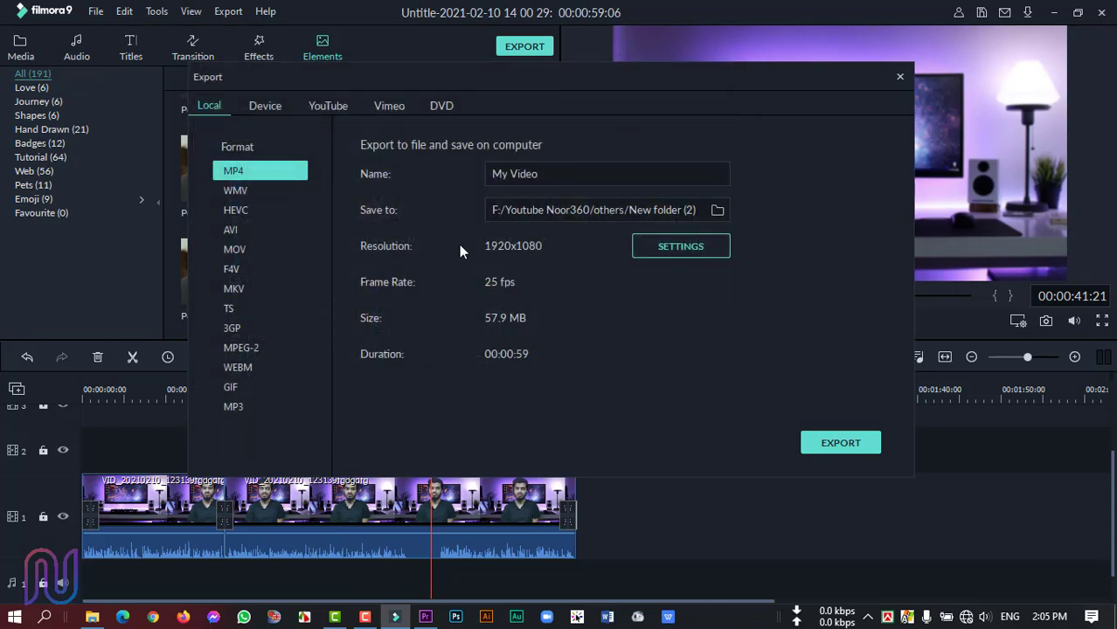
- Set the local MP4 export's frame rate to 30 fps and close the export window without exporting
left_click(656, 245)
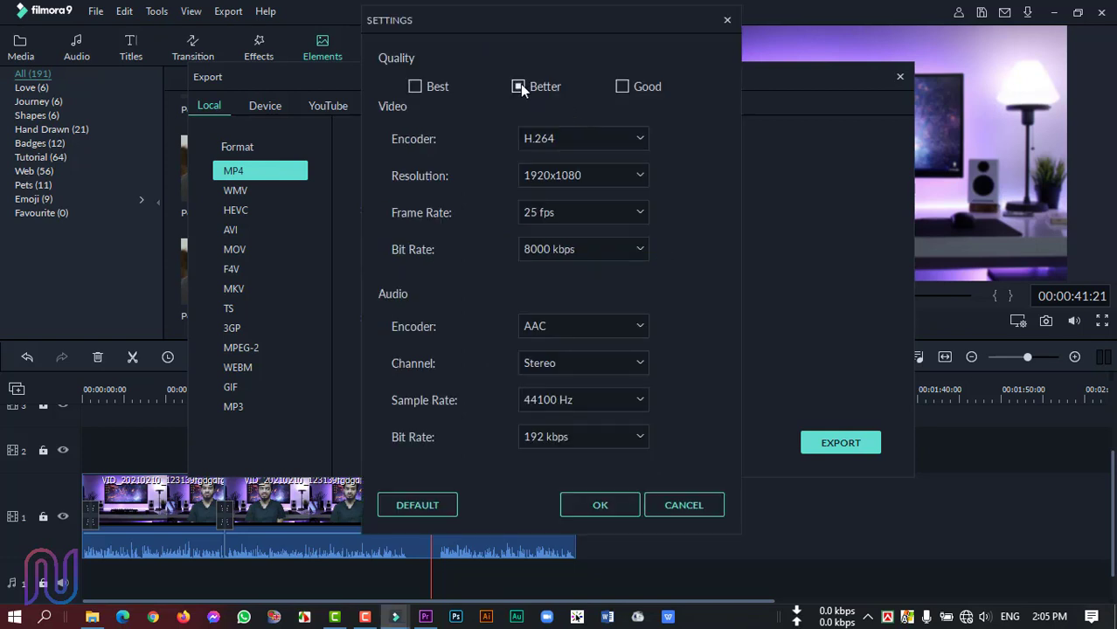
left_click(593, 176)
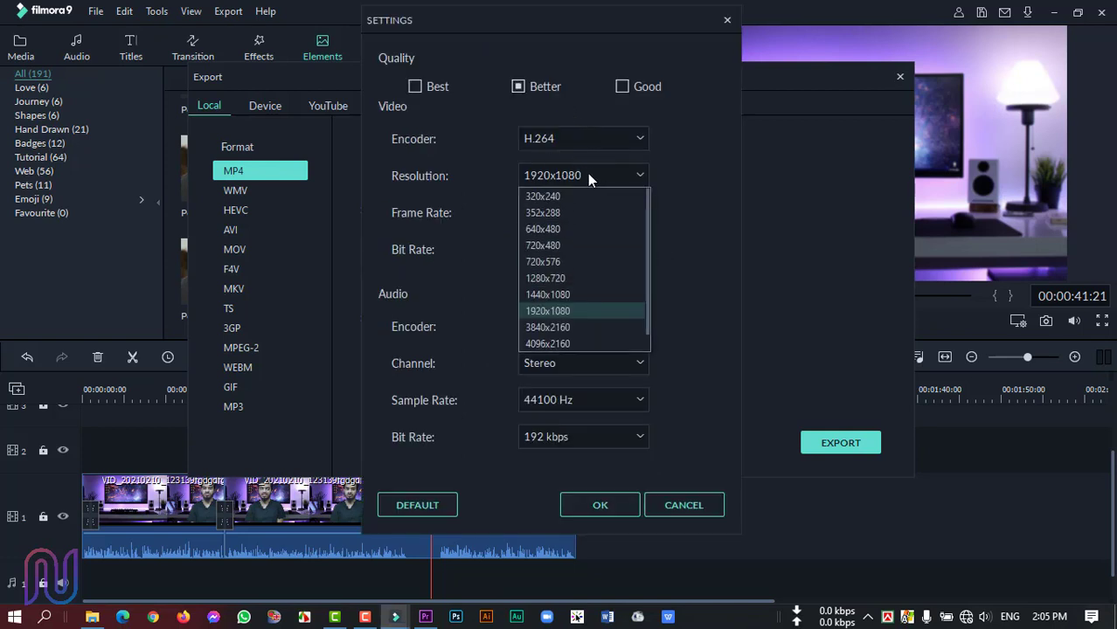
left_click(592, 178)
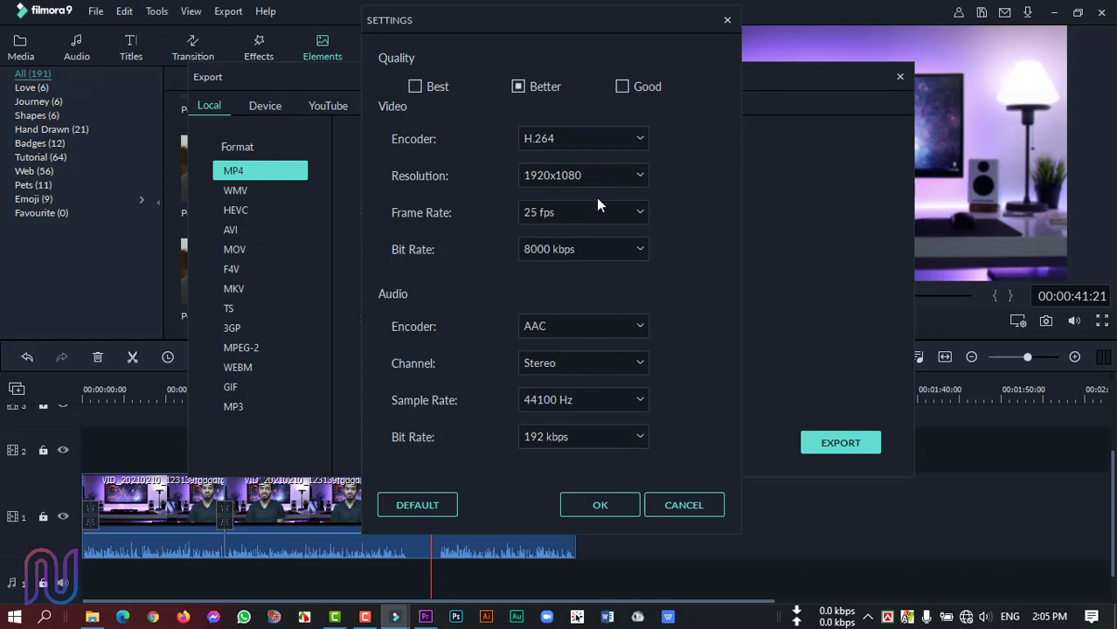
left_click(589, 216)
left_click(552, 310)
left_click(588, 506)
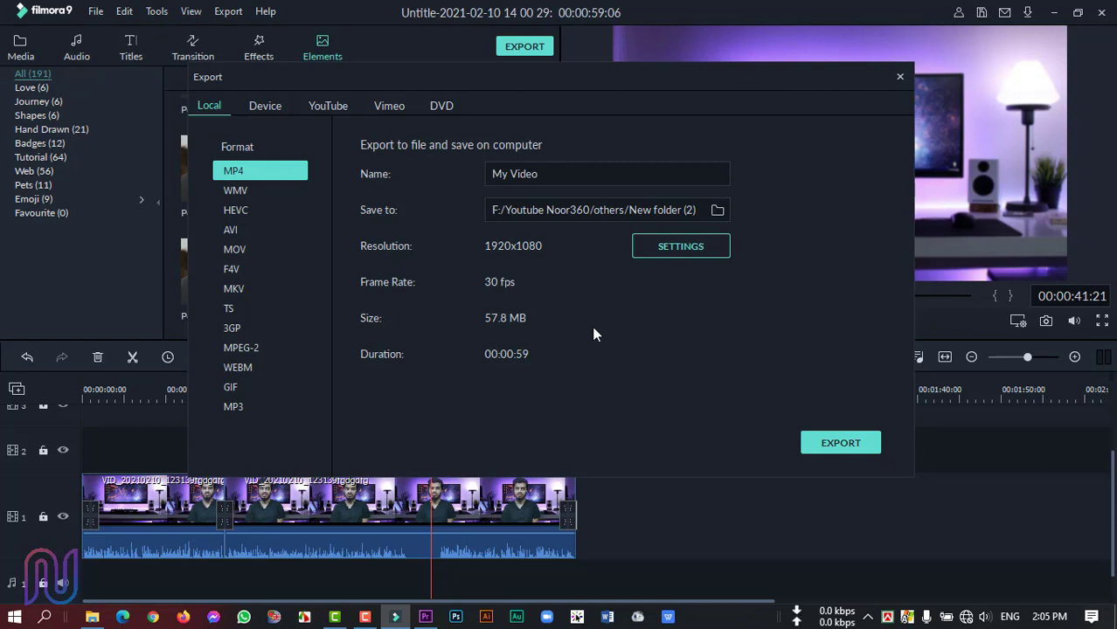
left_click(900, 78)
left_click(650, 512)
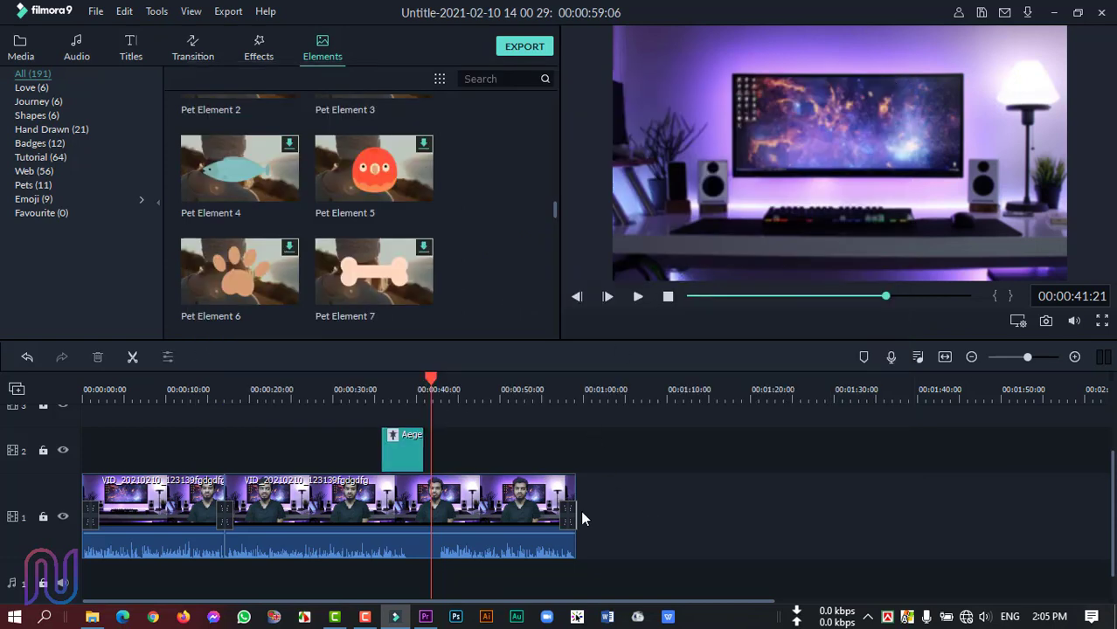